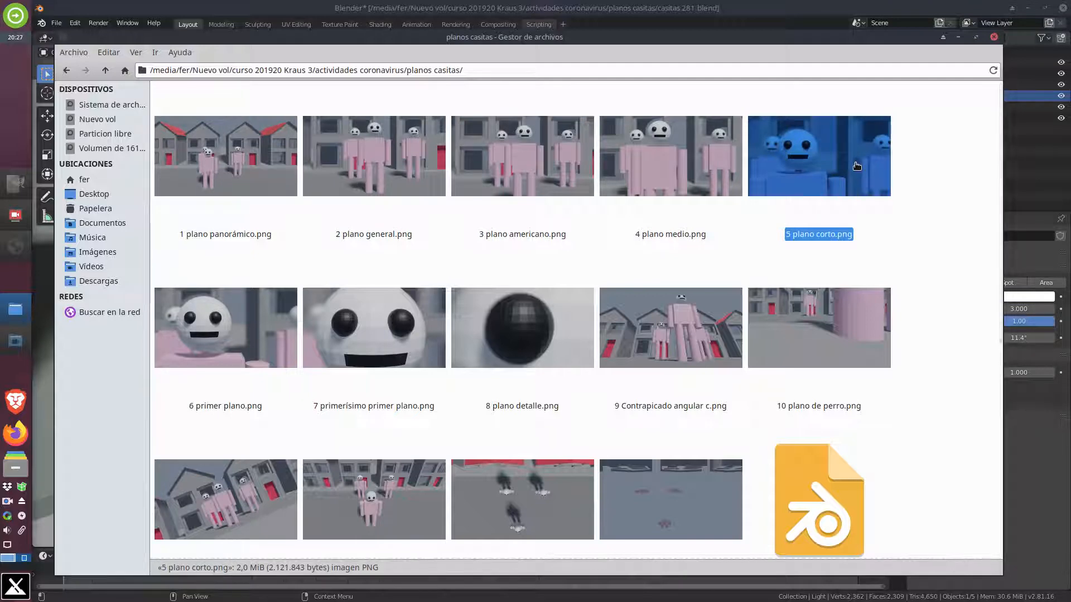
# Look through the numbered example renders of shot types in the planos casitas folder, and return to the Blender street scene
pyautogui.moveTo(682, 42); pyautogui.dragTo(675, 36)
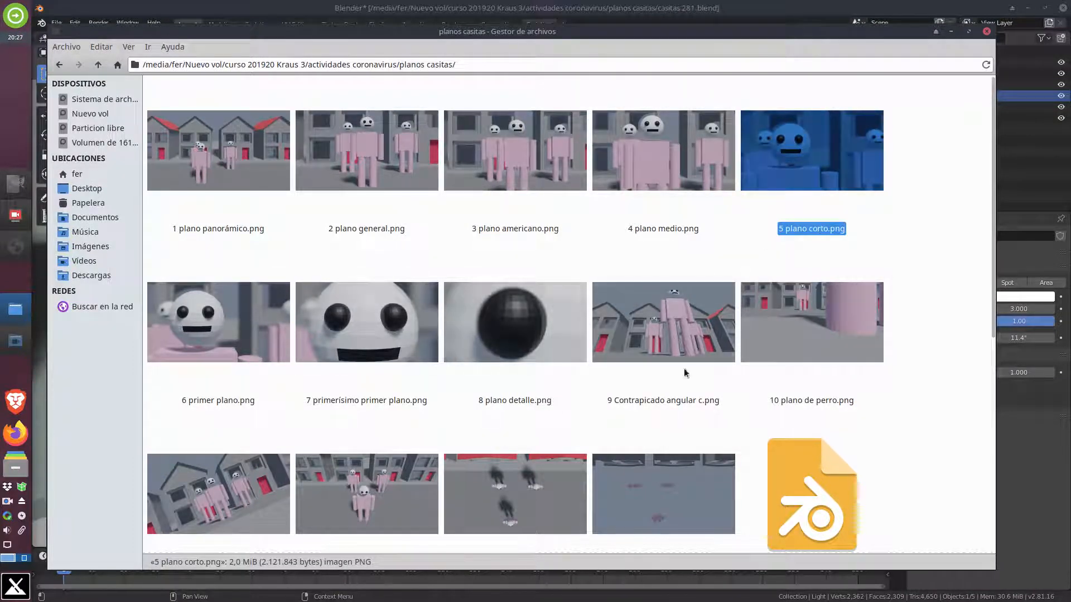
pyautogui.click(918, 186)
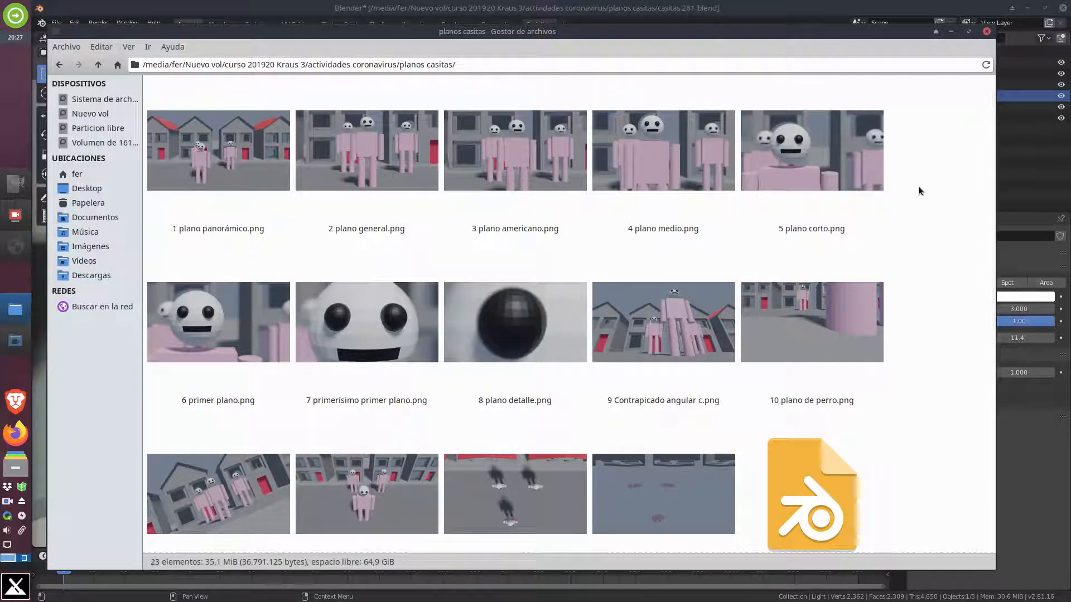
pyautogui.click(229, 165)
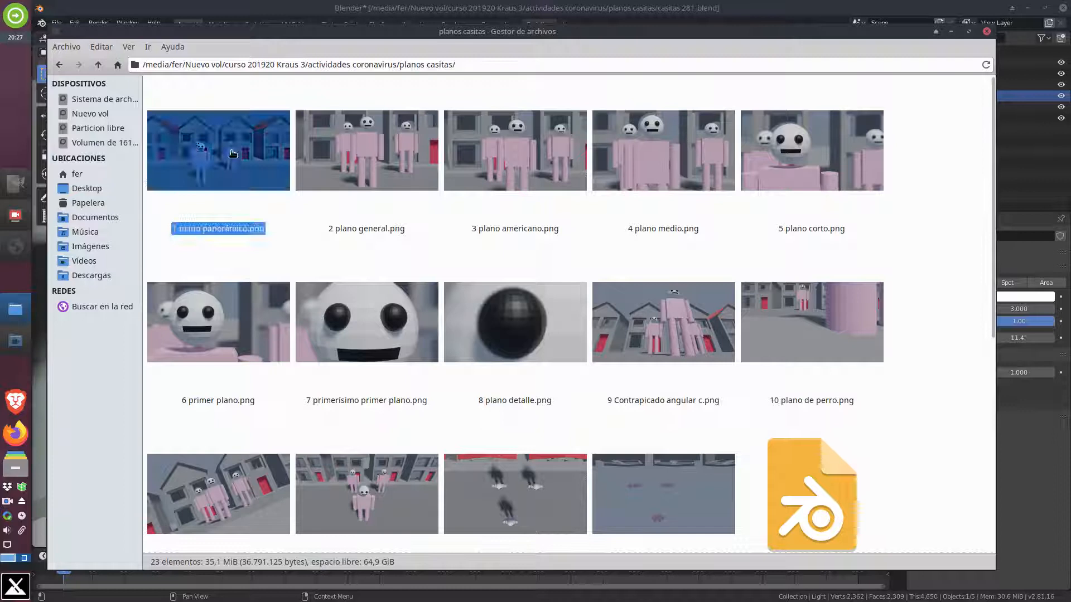
pyautogui.click(824, 283)
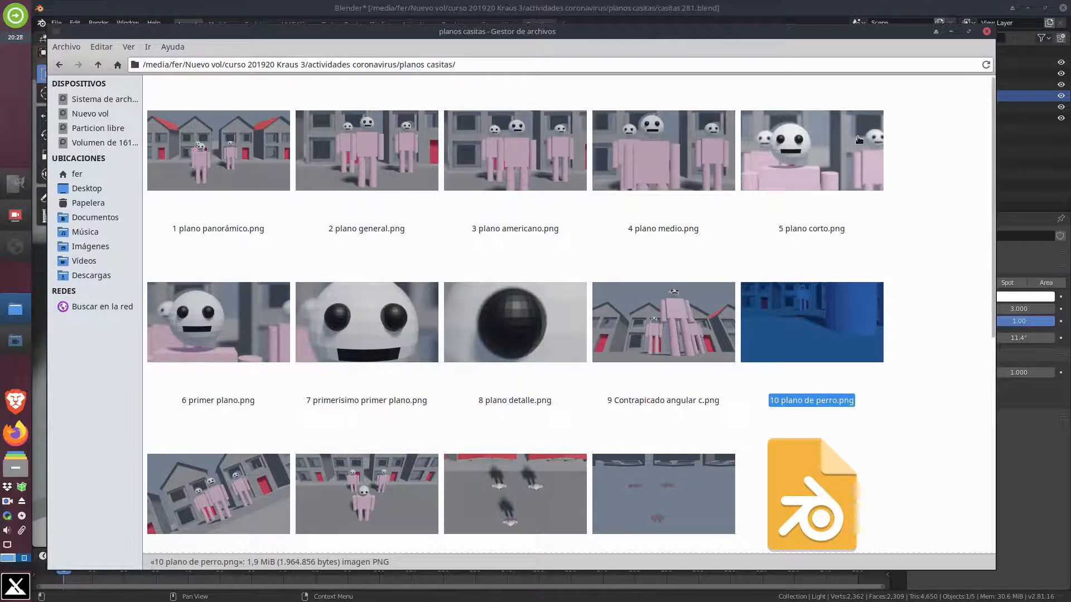
pyautogui.click(816, 162)
pyautogui.click(524, 162)
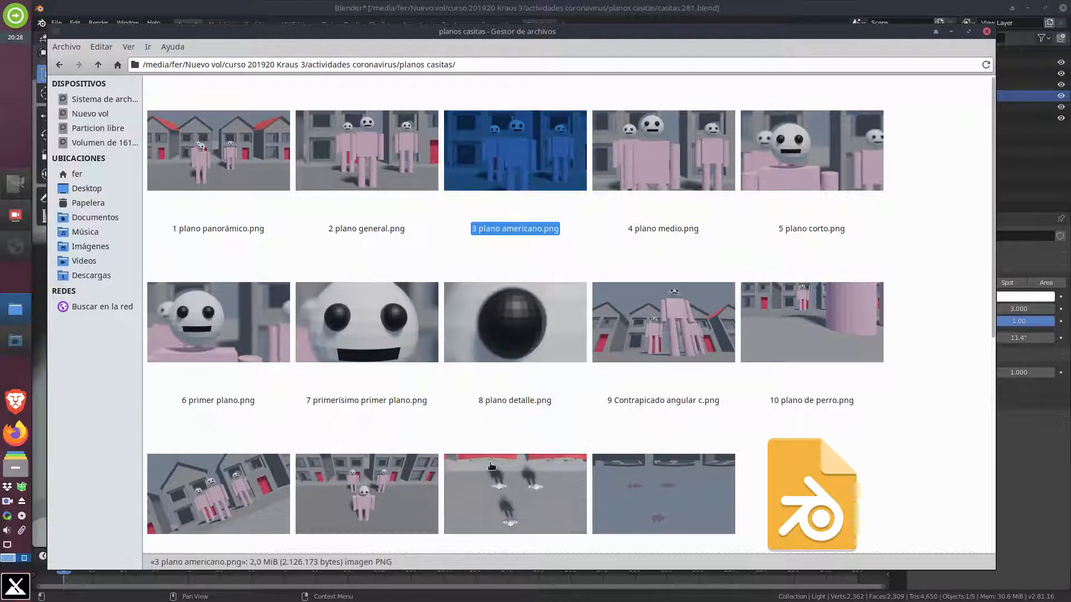
pyautogui.moveTo(528, 33)
pyautogui.mouseDown()
pyautogui.moveTo(558, 35)
pyautogui.moveTo(525, 31)
pyautogui.mouseUp()
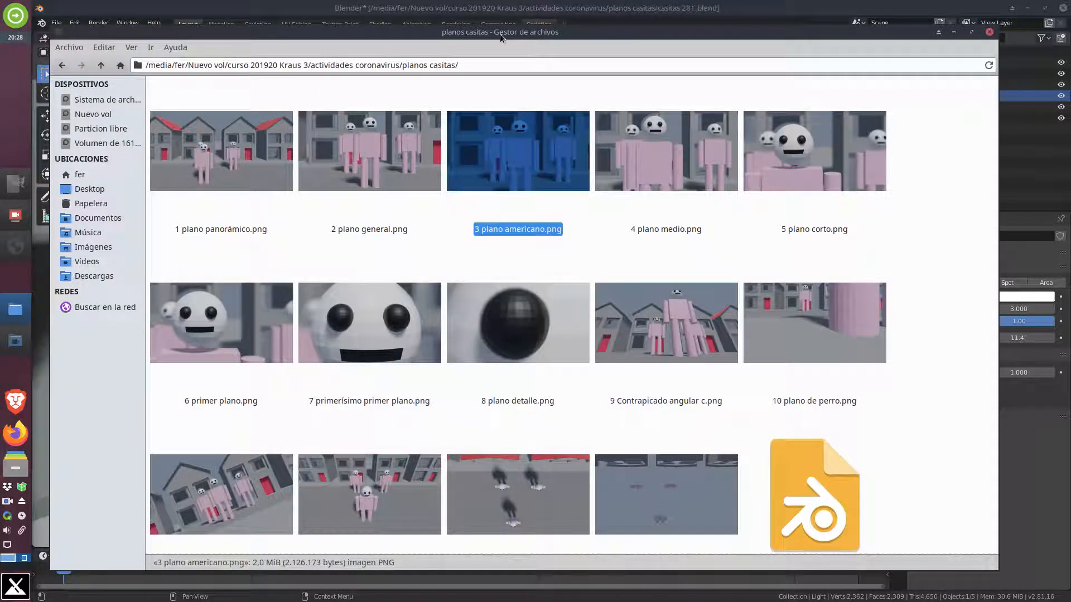
pyautogui.moveTo(442, 33); pyautogui.dragTo(1070, 41)
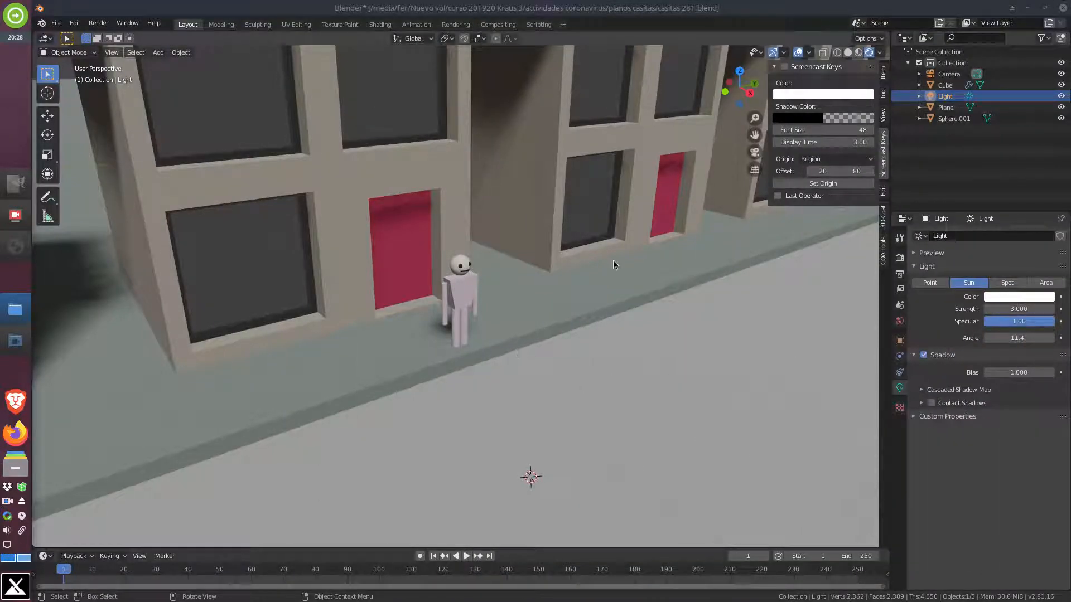
# Select the figure standing by the red door
pyautogui.click(465, 290)
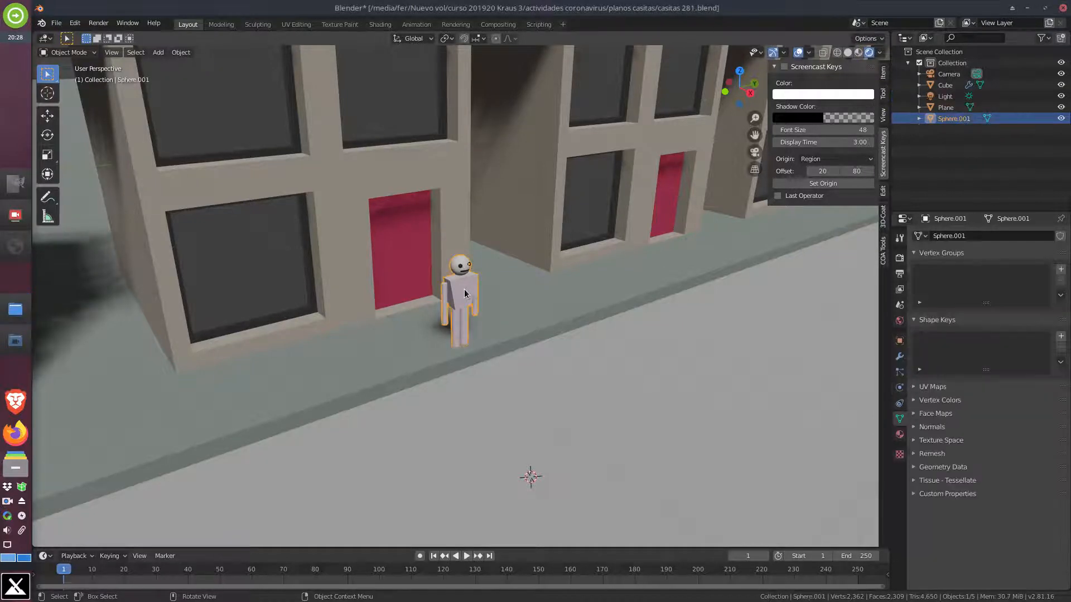
pyautogui.scroll(2, 467, 301)
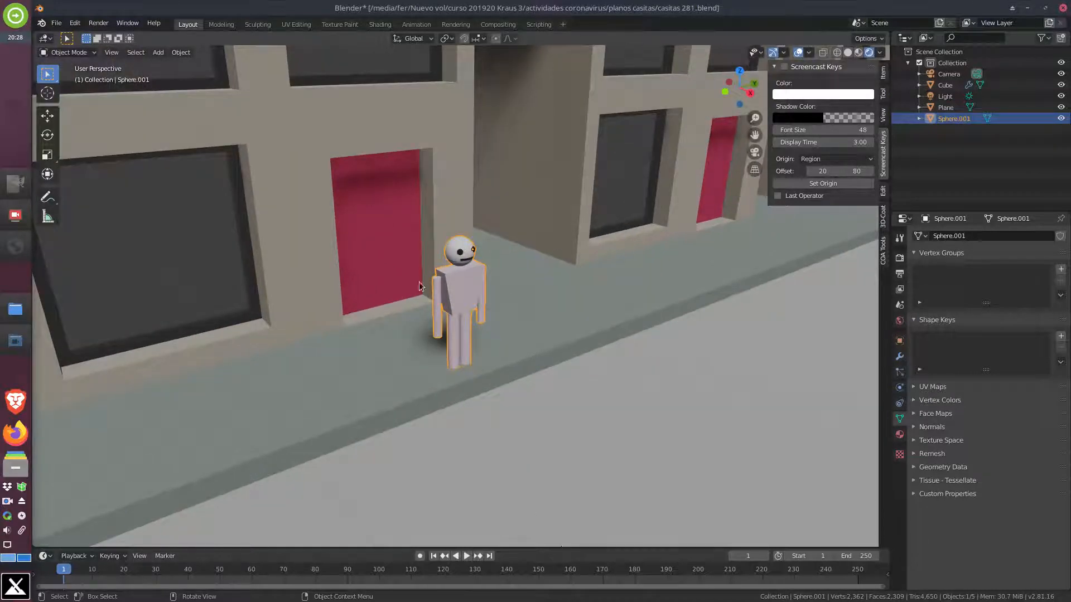
pyautogui.hotkey('shift', 'd')
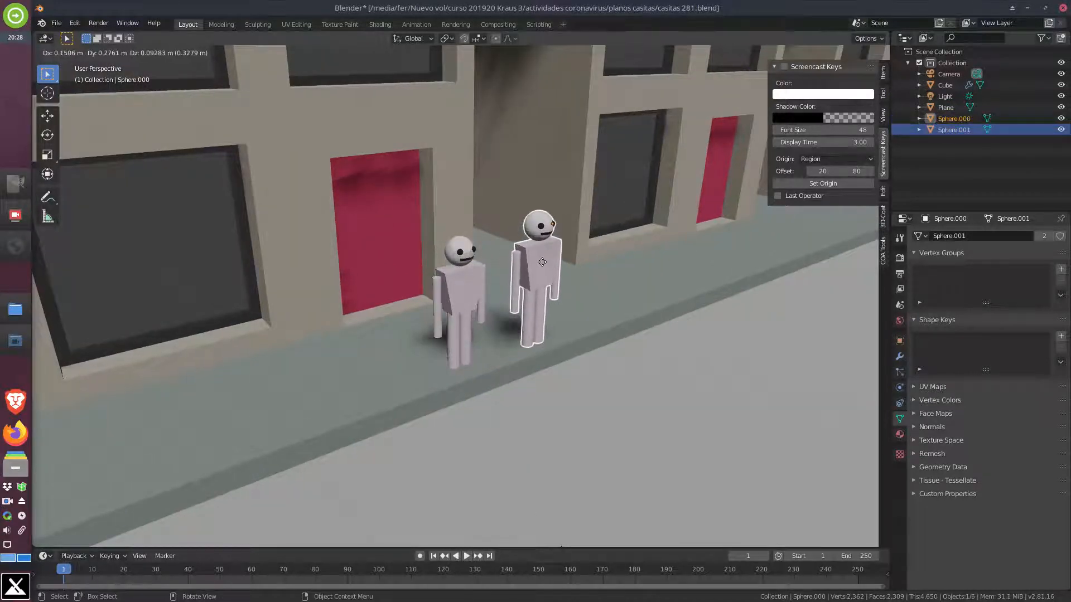
pyautogui.click(542, 262)
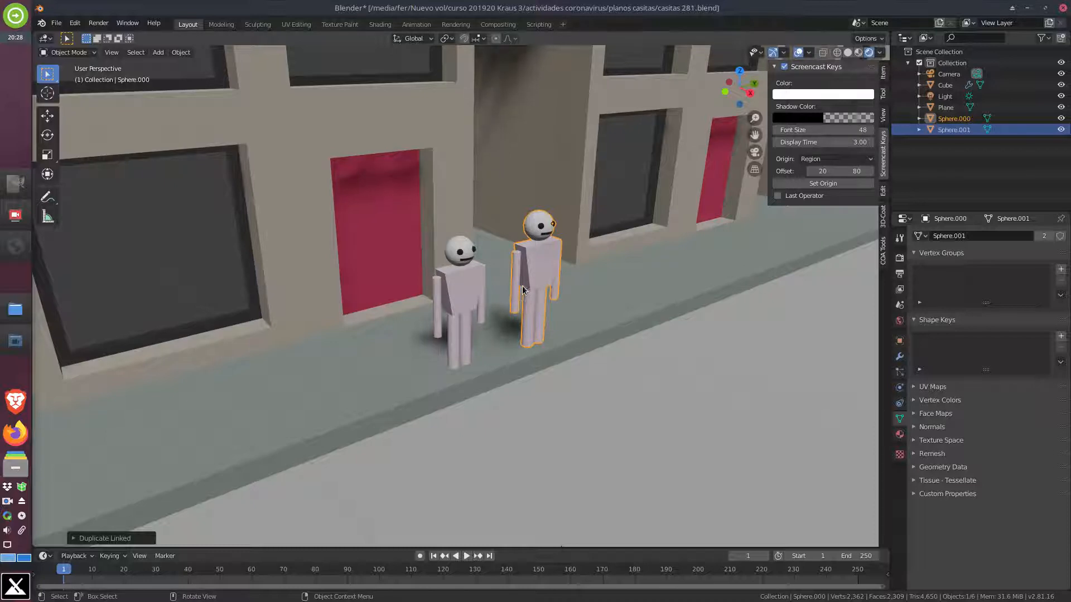
pyautogui.hotkey('ctrl', 'z')
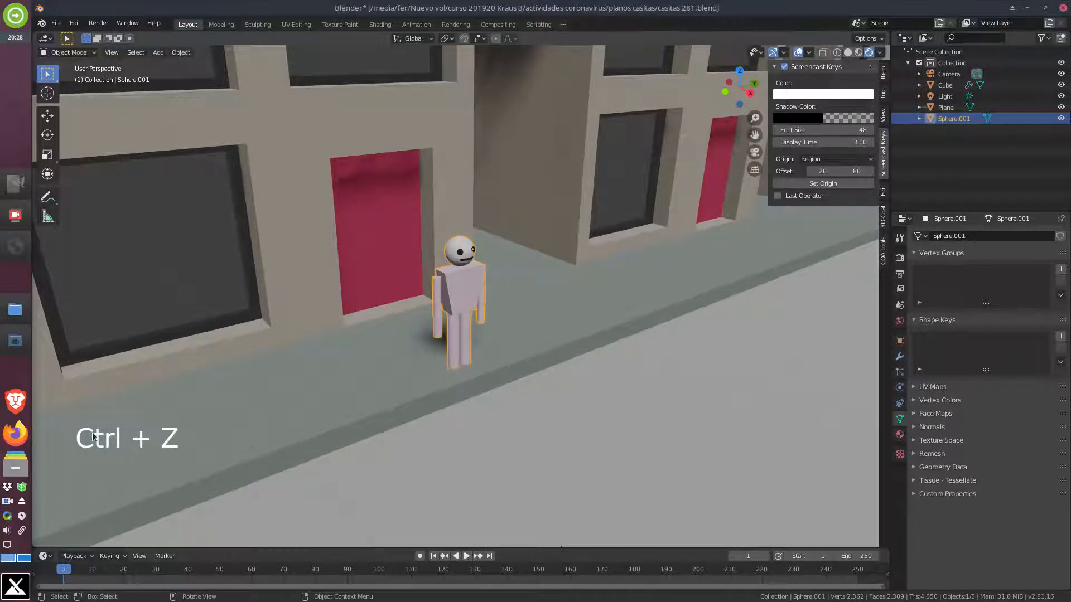
# Make two linked duplicates of the figure, placing them in a row beside the original along the kerb
pyautogui.hotkey('alt', 'd')
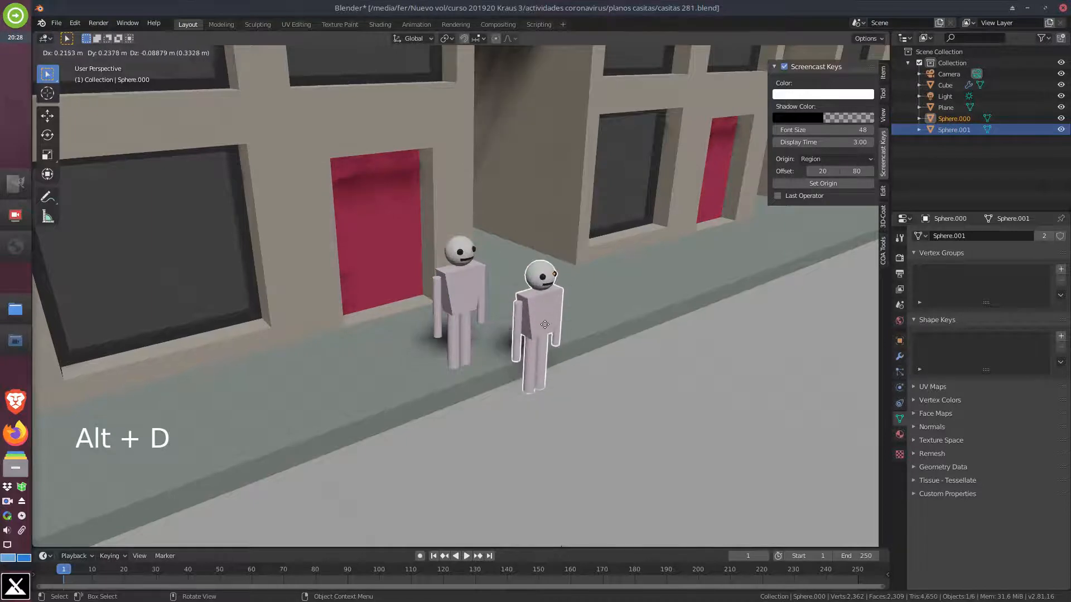
pyautogui.click(544, 326)
pyautogui.hotkey('alt', 'd')
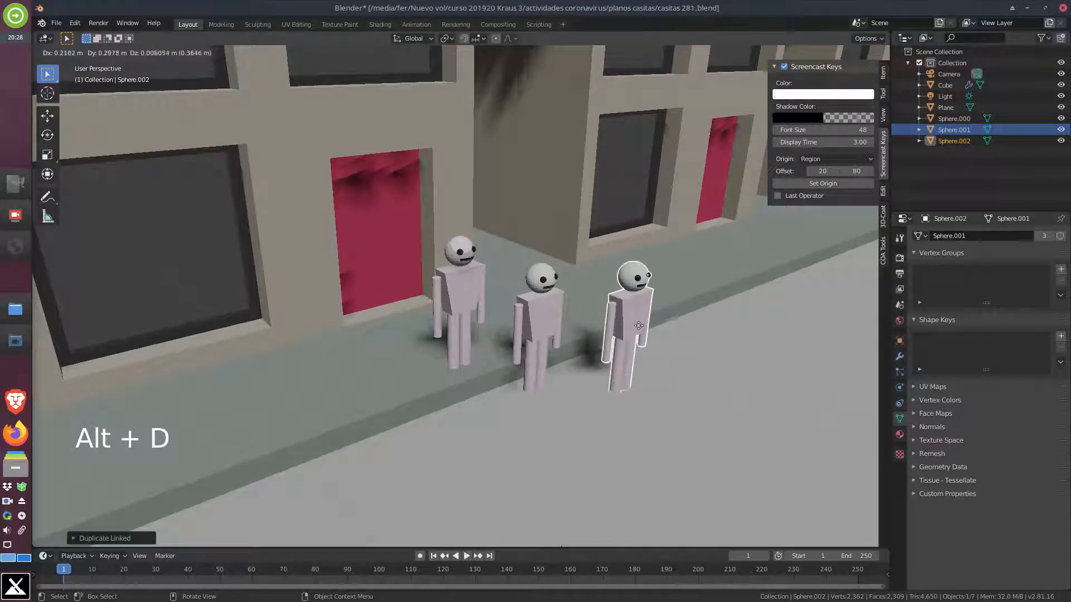
pyautogui.click(654, 323)
# Move the middle duplicate, Sphere.000, back and up onto the pavement in front of the gap between the houses
pyautogui.click(544, 315)
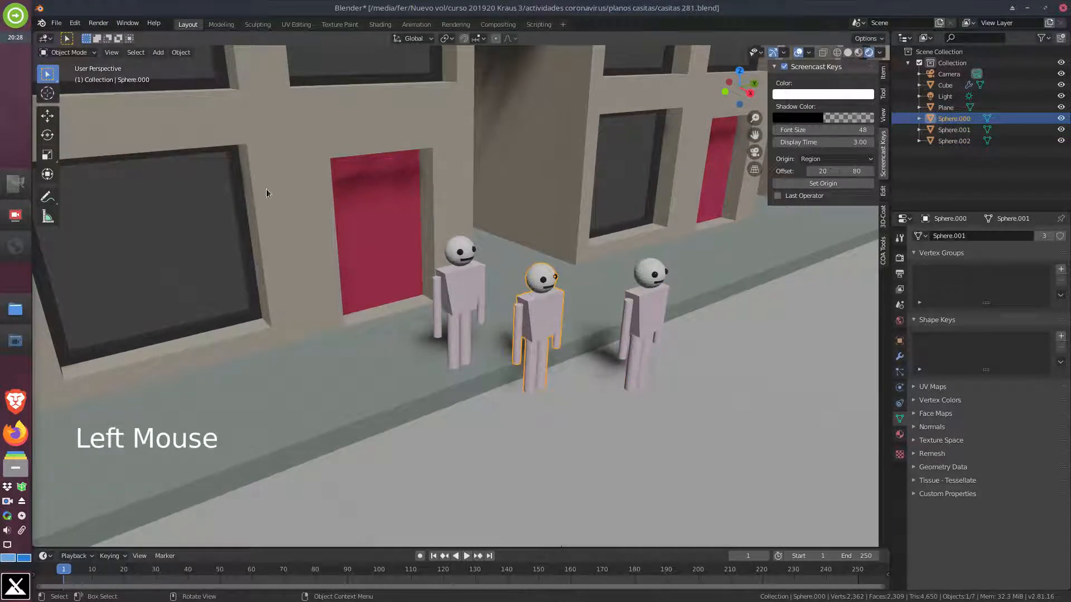
pyautogui.click(48, 116)
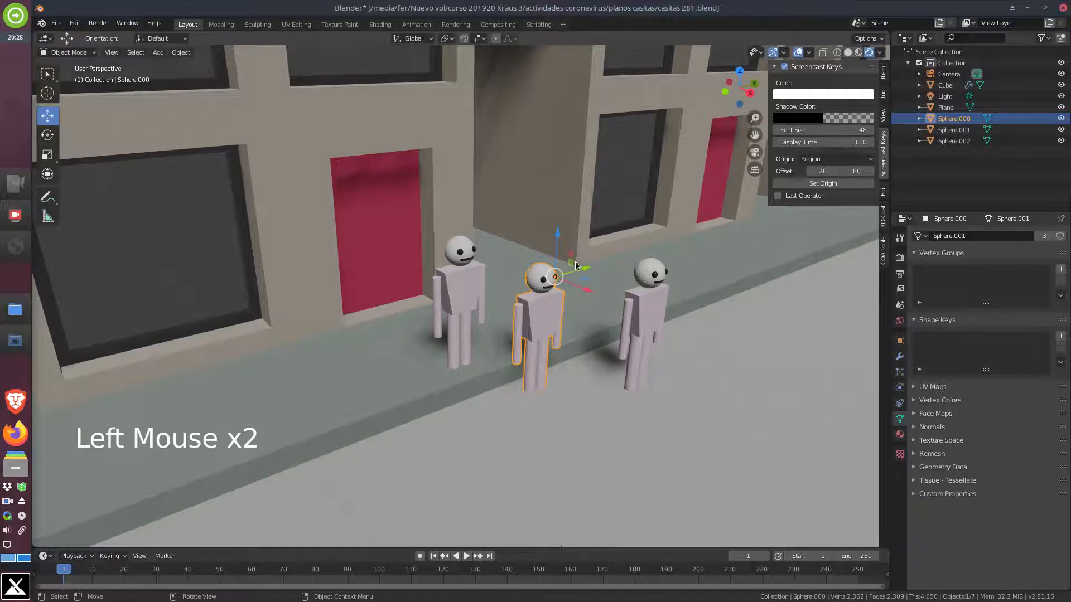
pyautogui.moveTo(576, 265)
pyautogui.mouseDown()
pyautogui.moveTo(640, 260)
pyautogui.moveTo(619, 272)
pyautogui.moveTo(586, 258)
pyautogui.mouseUp()
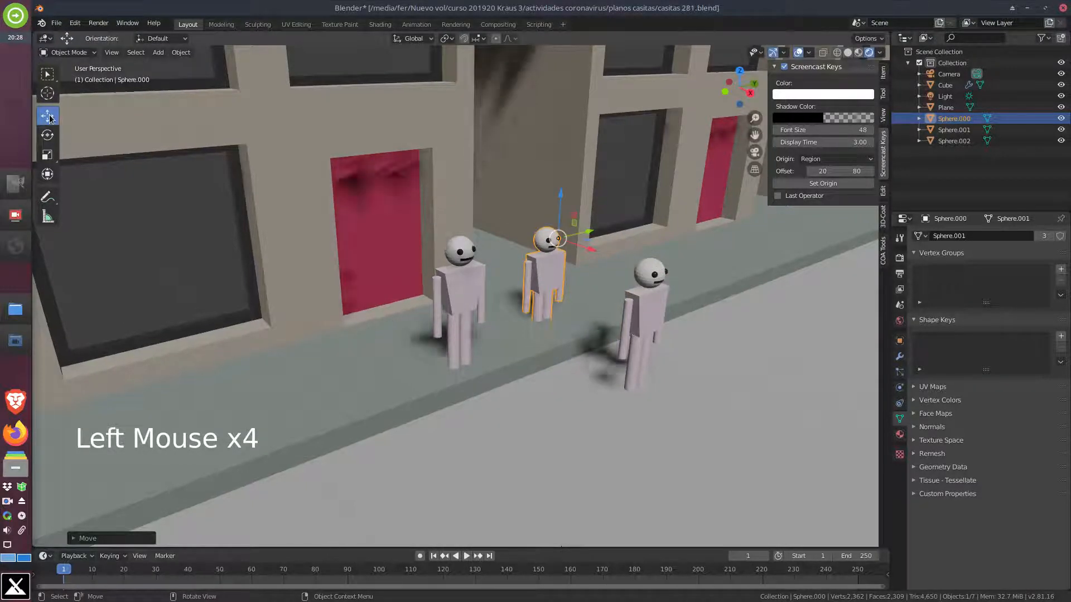
pyautogui.moveTo(561, 202); pyautogui.dragTo(580, 182)
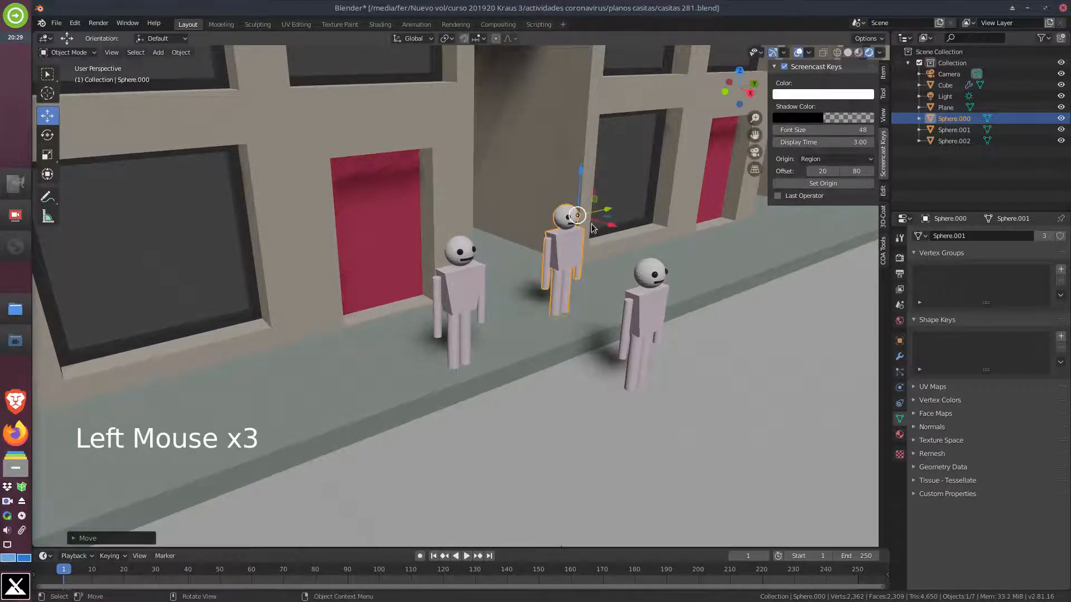
pyautogui.moveTo(592, 228); pyautogui.dragTo(607, 230)
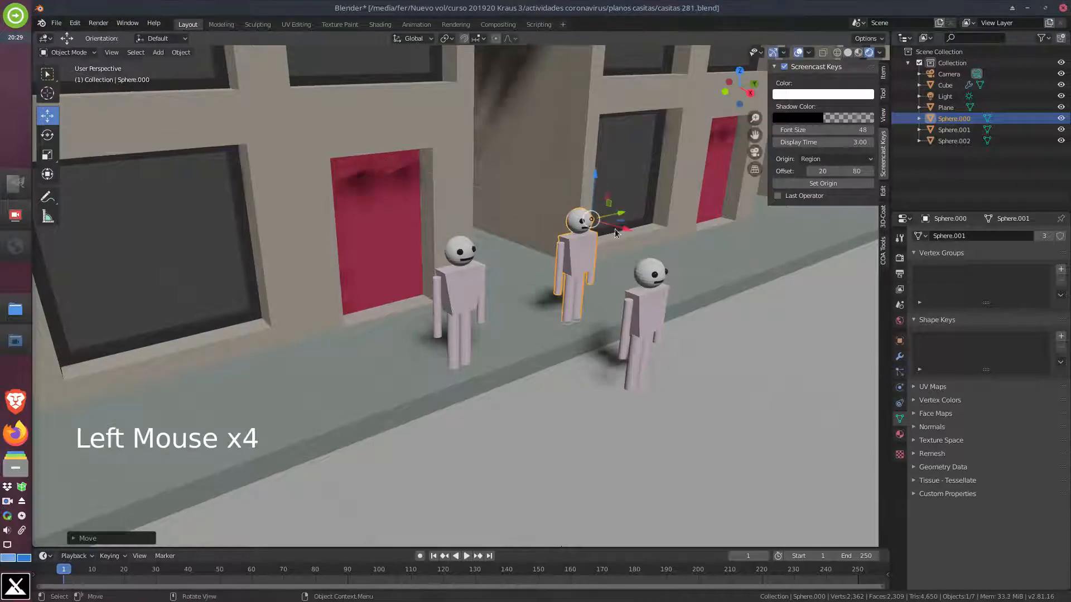
# Move the figure Sphere.002 onto the road to location X 2.3777 m, Y 2.6637 m, Z -0.59436 m
pyautogui.click(648, 323)
pyautogui.moveTo(673, 230); pyautogui.dragTo(672, 227)
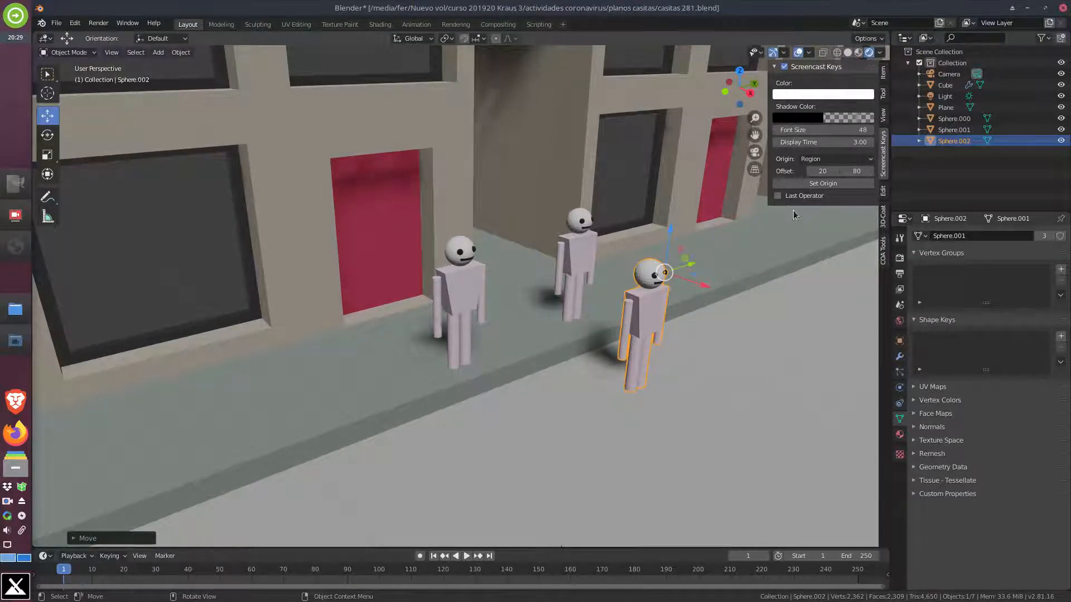
pyautogui.click(883, 73)
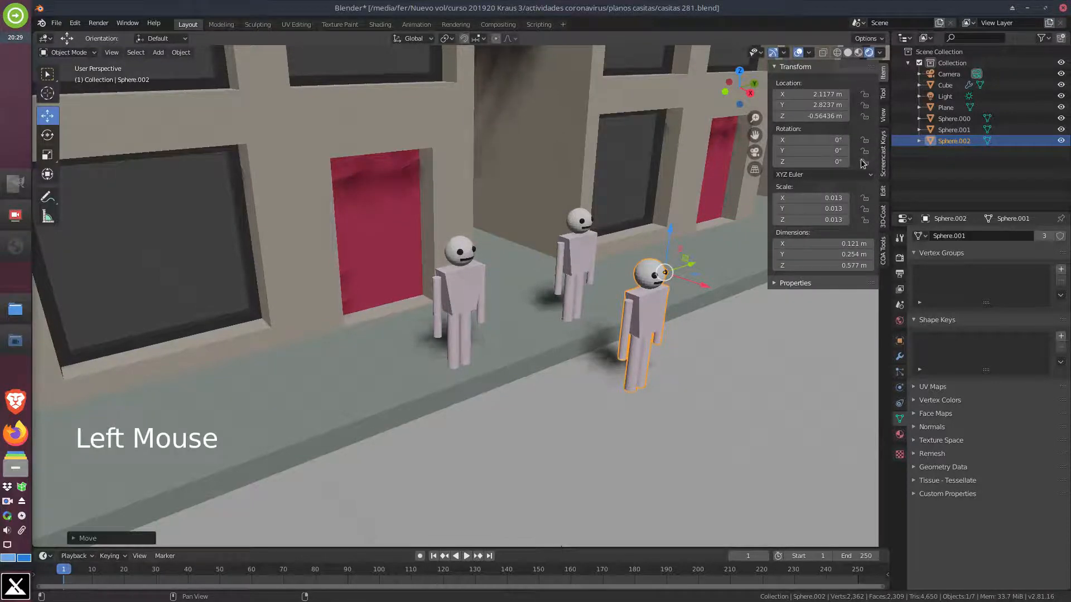
pyautogui.press('n')
pyautogui.press('n')
pyautogui.press('n')
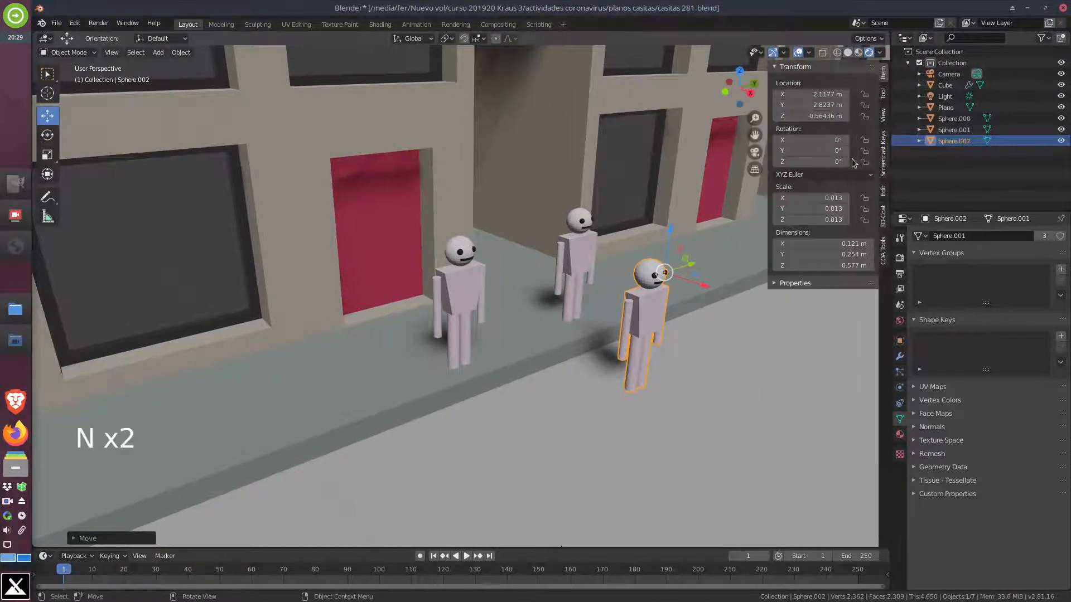
pyautogui.press('n')
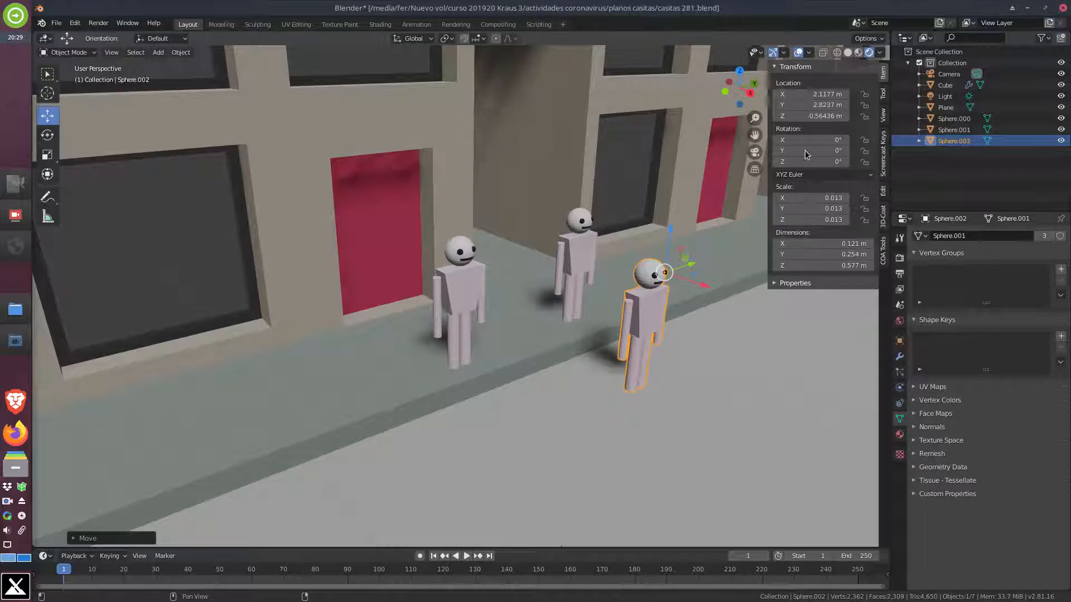
pyautogui.moveTo(800, 96)
pyautogui.mouseDown()
pyautogui.moveTo(822, 97)
pyautogui.moveTo(803, 97)
pyautogui.moveTo(837, 116)
pyautogui.moveTo(810, 116)
pyautogui.moveTo(808, 97)
pyautogui.moveTo(820, 97)
pyautogui.moveTo(795, 106)
pyautogui.mouseUp()
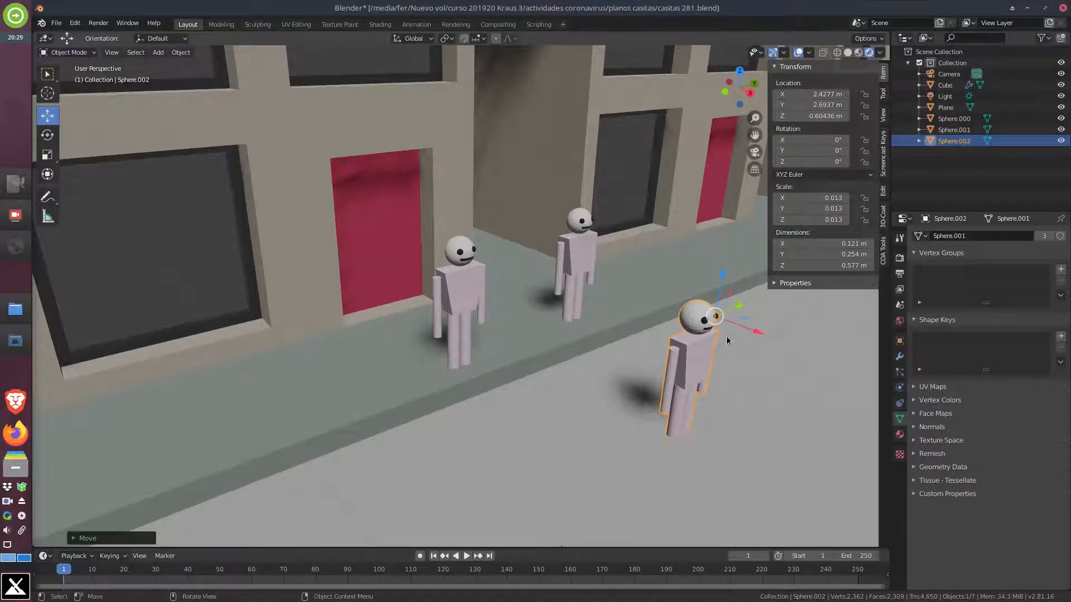
pyautogui.moveTo(807, 105)
pyautogui.mouseDown()
pyautogui.moveTo(819, 94)
pyautogui.moveTo(802, 94)
pyautogui.moveTo(815, 116)
pyautogui.moveTo(804, 116)
pyautogui.mouseUp()
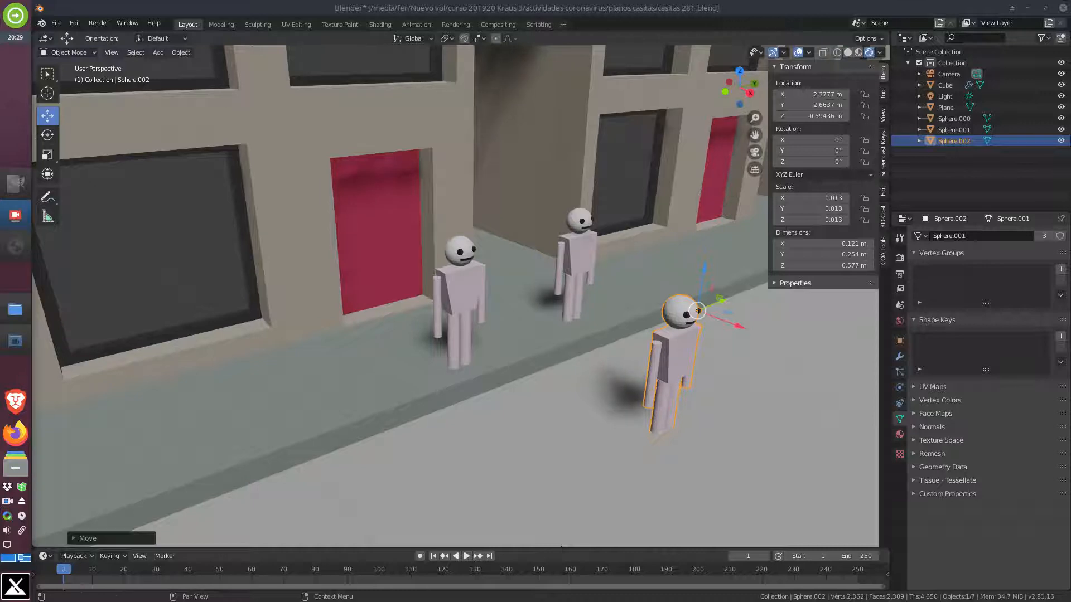
# In the right orthographic view, raise Sphere.002 to Z -0.49017 m, level with the other two figures
pyautogui.moveTo(712, 391); pyautogui.dragTo(673, 372, button='middle')
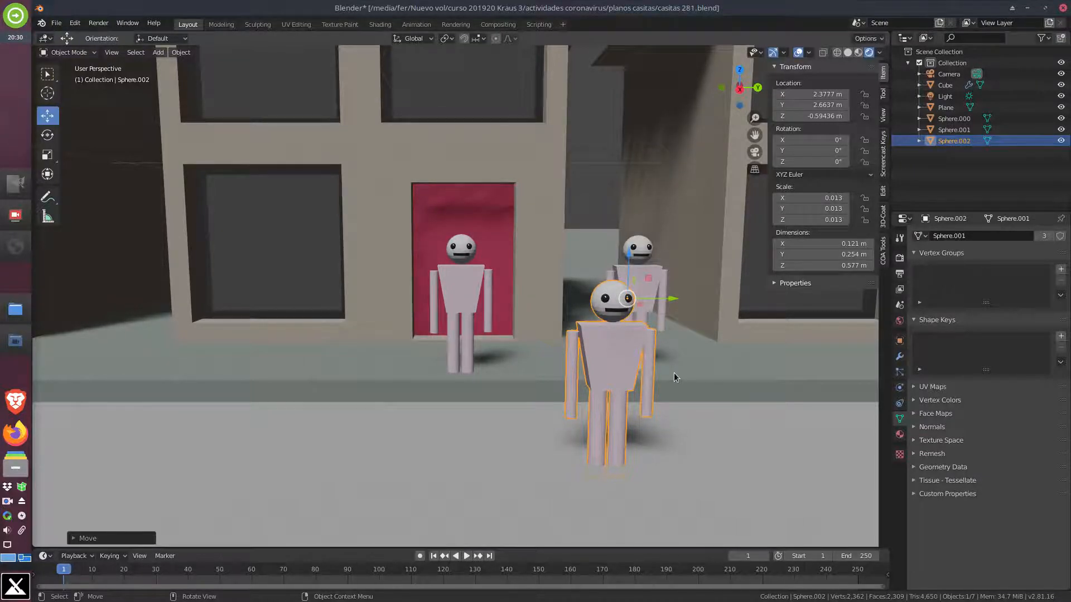
pyautogui.press('KP_3')
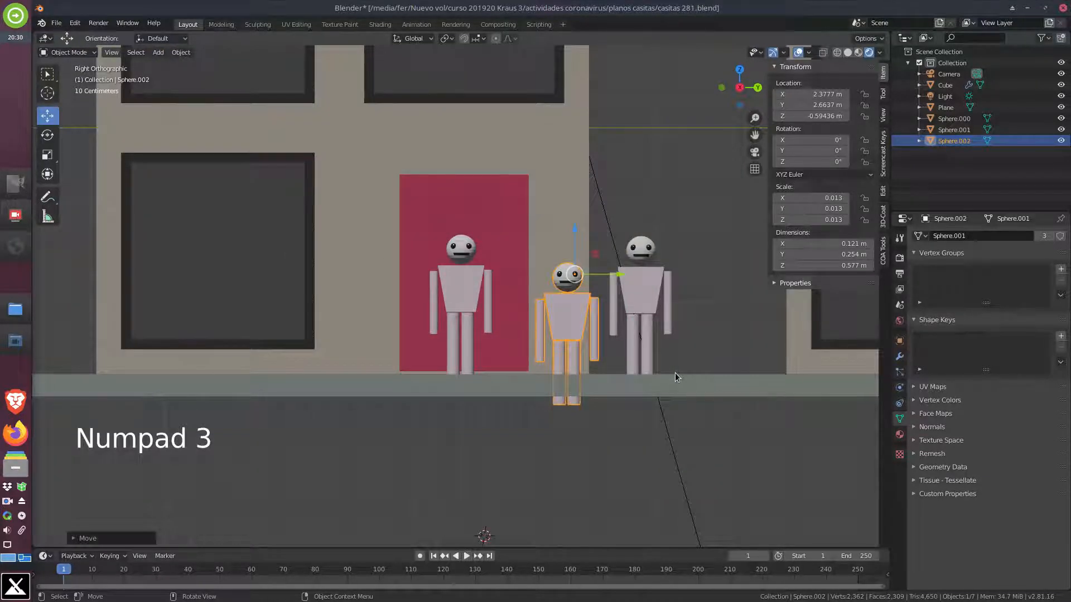
pyautogui.keyDown('shift'); pyautogui.moveTo(692, 343); pyautogui.dragTo(499, 351, button='middle'); pyautogui.keyUp('shift')
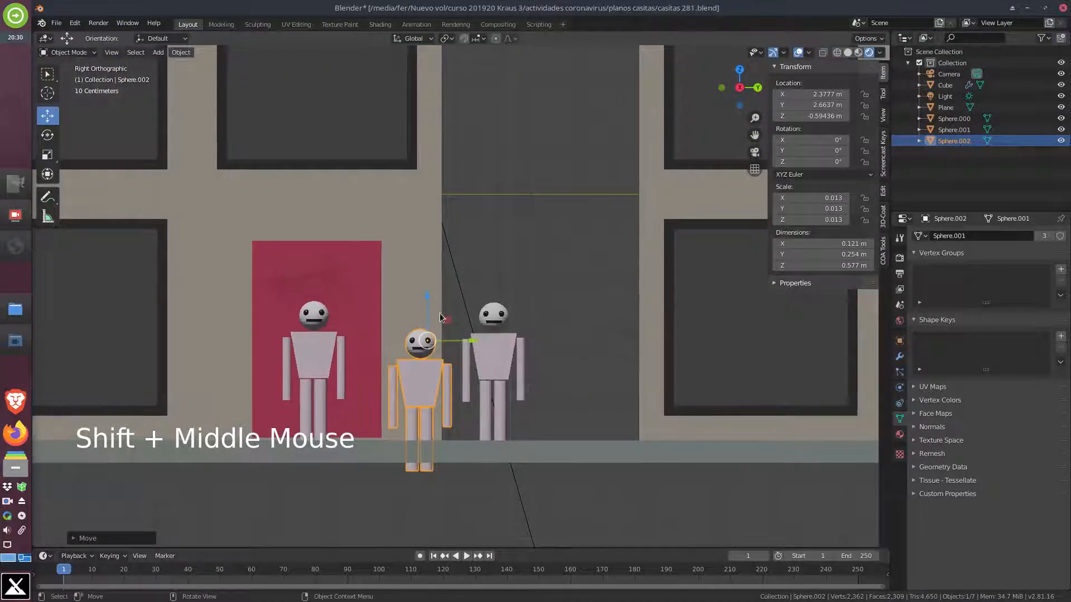
pyautogui.moveTo(428, 297); pyautogui.dragTo(432, 271)
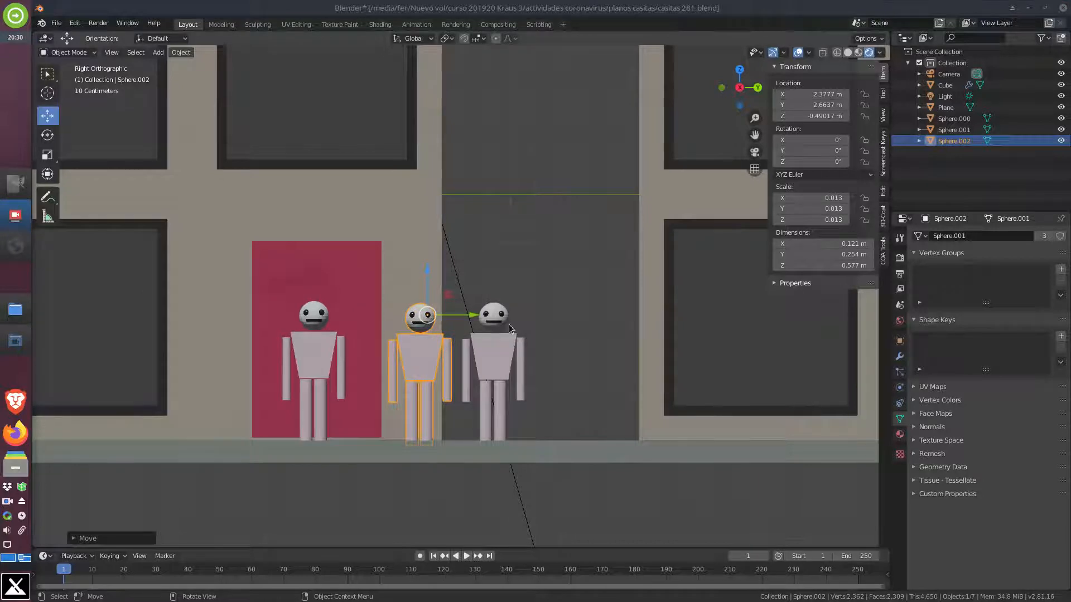
# Align the camera to a frontal view that takes in the houses and the three figures
pyautogui.scroll(-2, 568, 293)
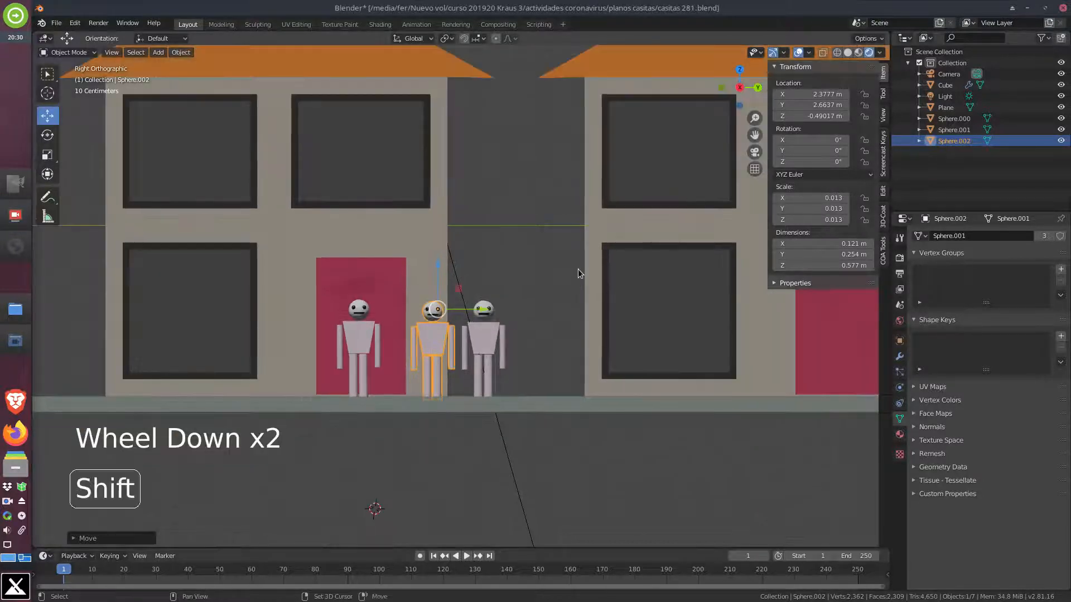
pyautogui.keyDown('shift'); pyautogui.moveTo(578, 270); pyautogui.dragTo(563, 330, button='middle'); pyautogui.keyUp('shift')
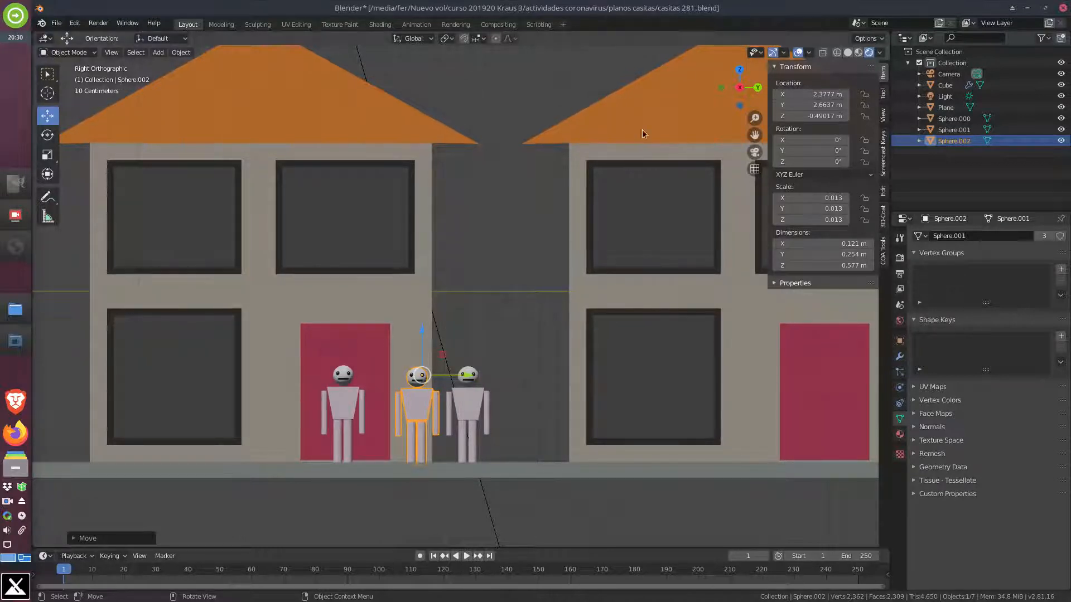
pyautogui.press('ctrl')
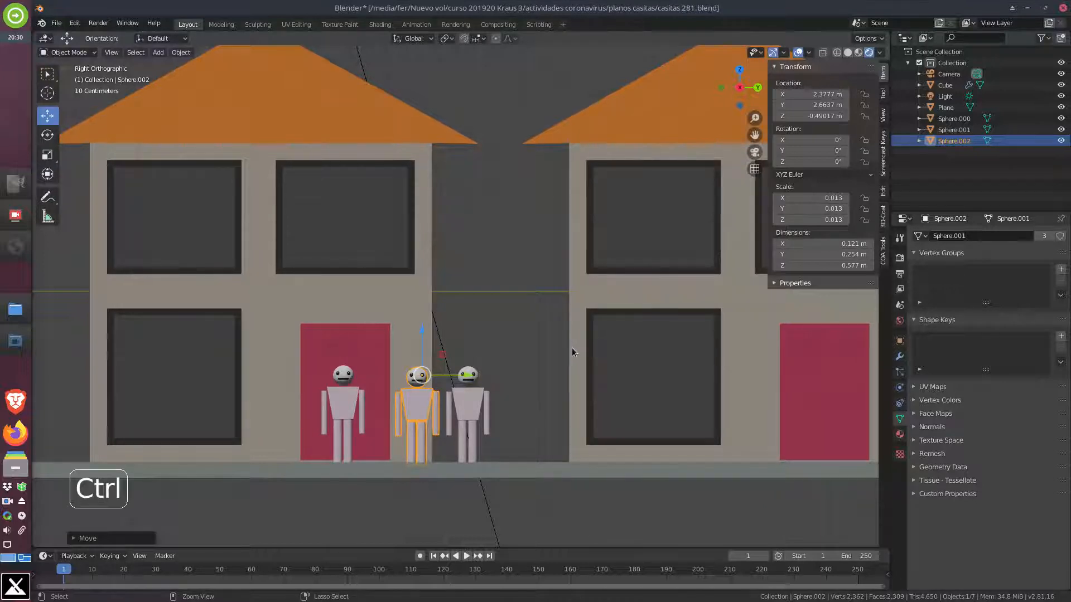
pyautogui.hotkey('ctrl', 'alt')
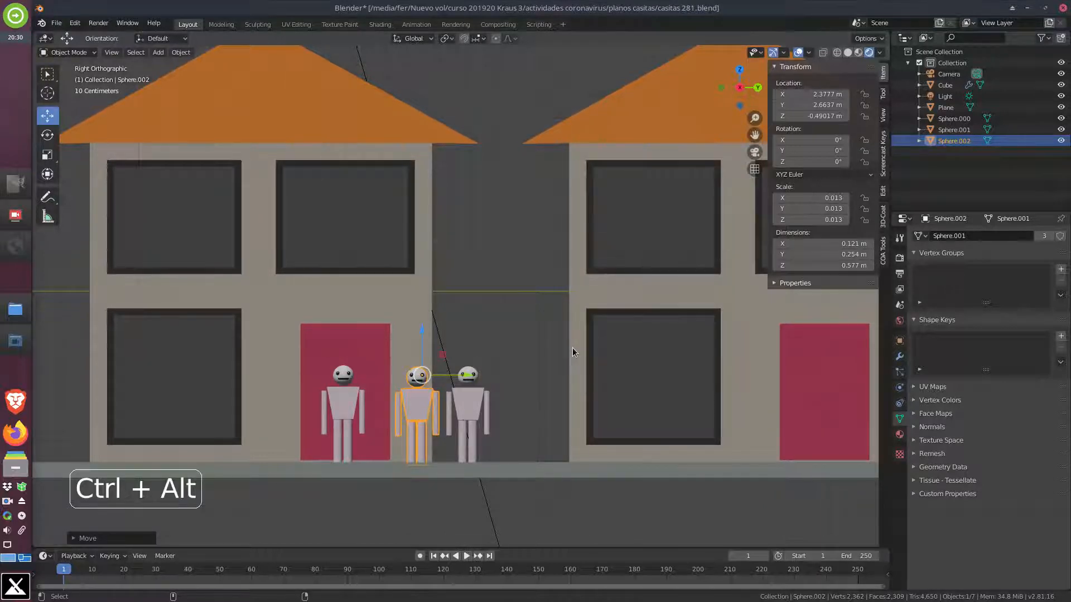
pyautogui.press('ctrl+alt+KP_0')
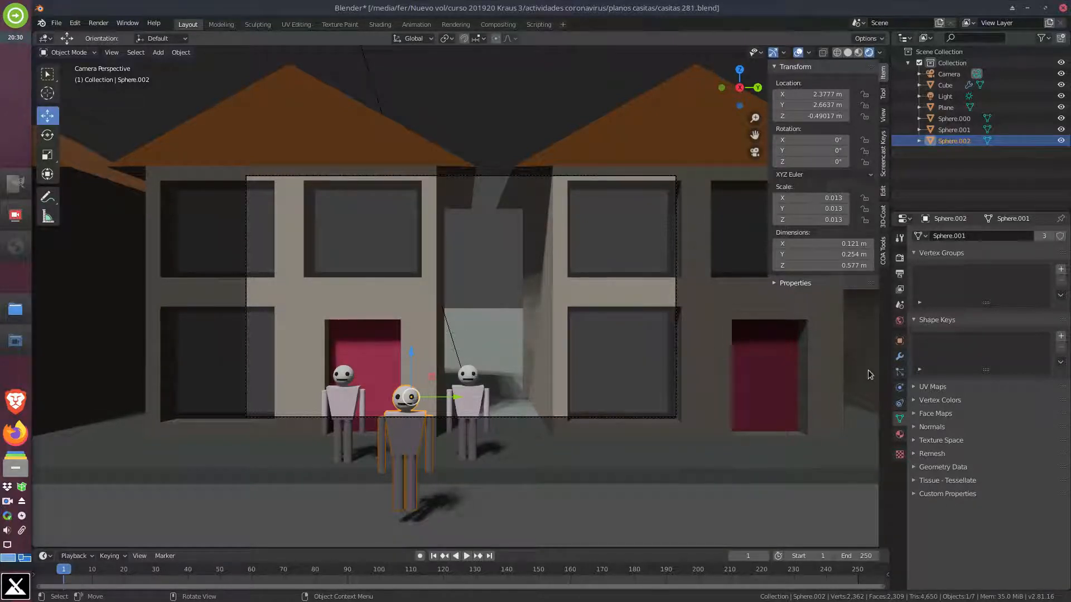
# Turn off shadow casting for the scene's sun light
pyautogui.click(952, 96)
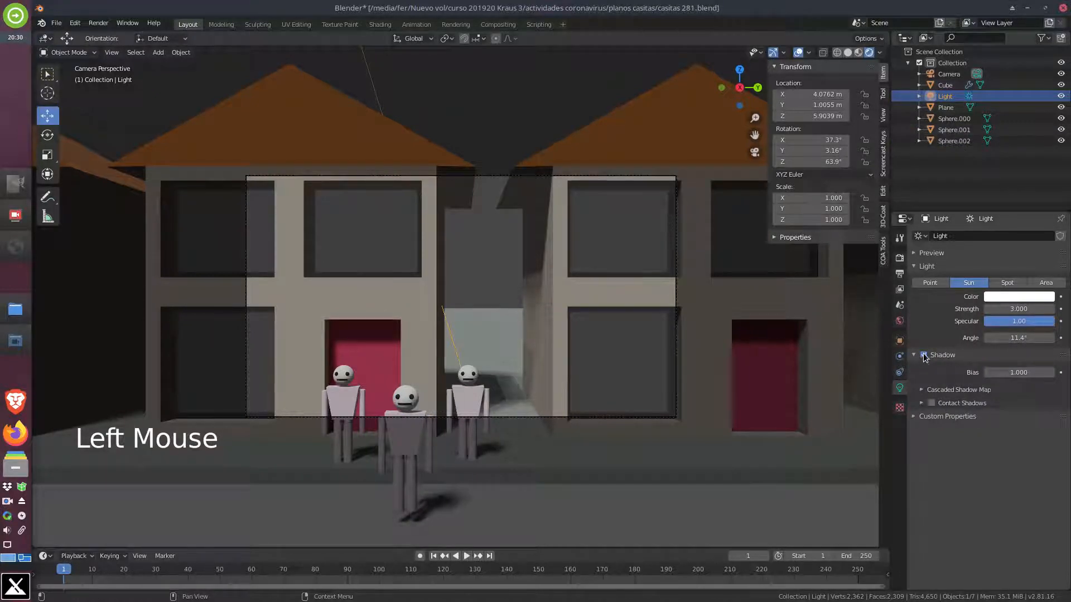
pyautogui.click(922, 355)
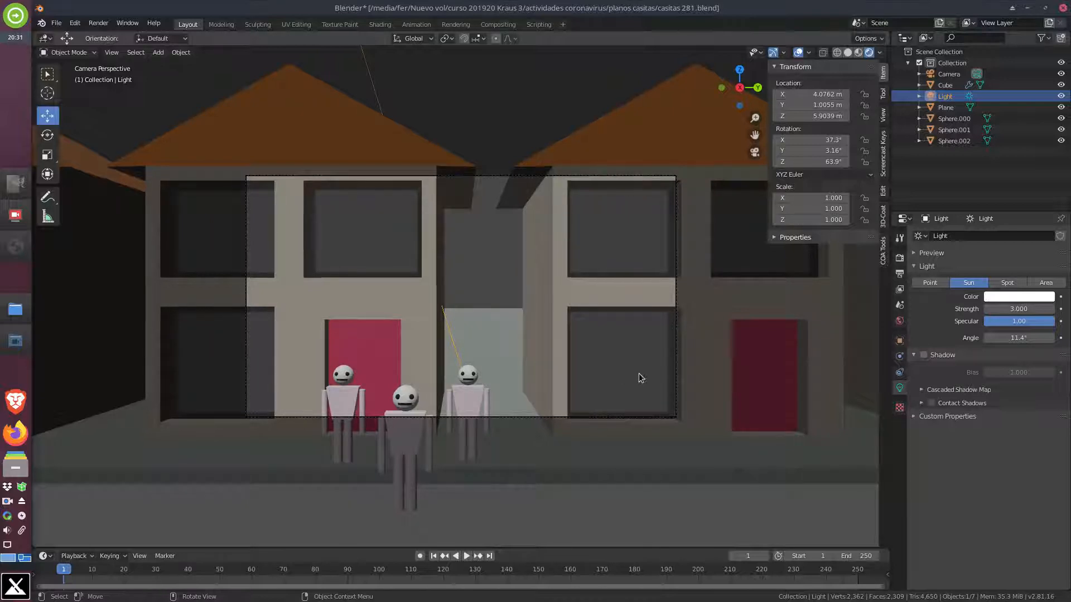
# Shift the camera lens to X -0.150 and Y -0.230 so the frame takes in the three figures fully
pyautogui.click(961, 75)
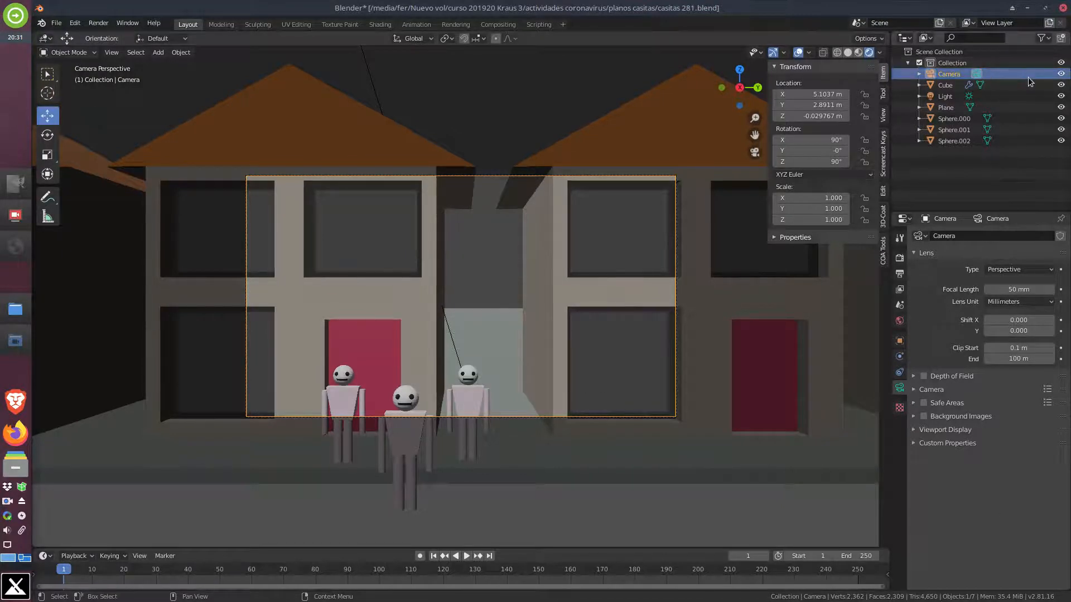
pyautogui.click(901, 391)
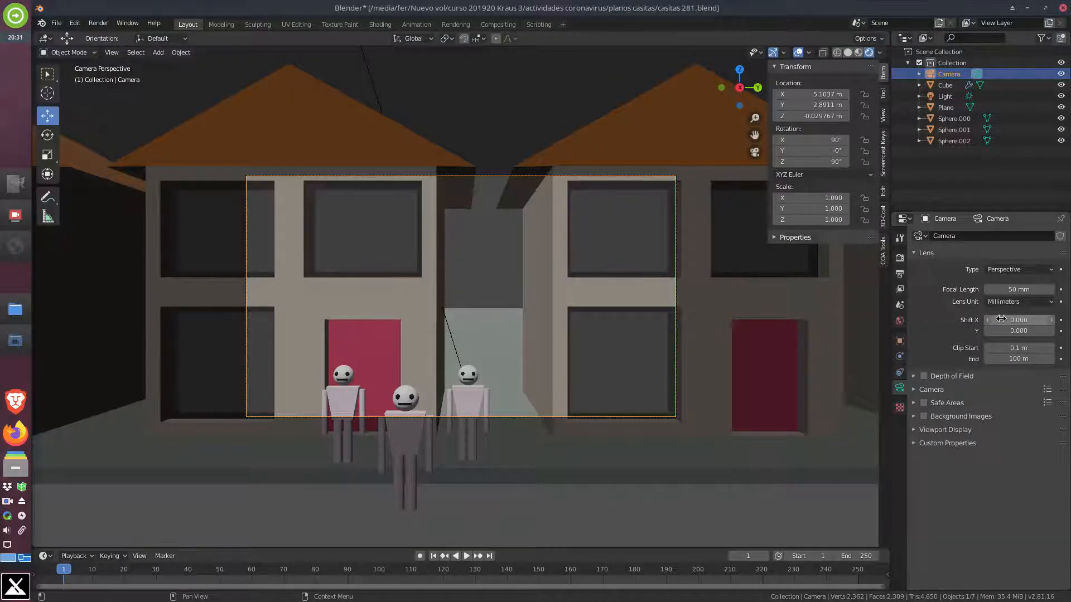
pyautogui.moveTo(1001, 319)
pyautogui.mouseDown()
pyautogui.moveTo(1034, 319)
pyautogui.moveTo(995, 330)
pyautogui.mouseUp()
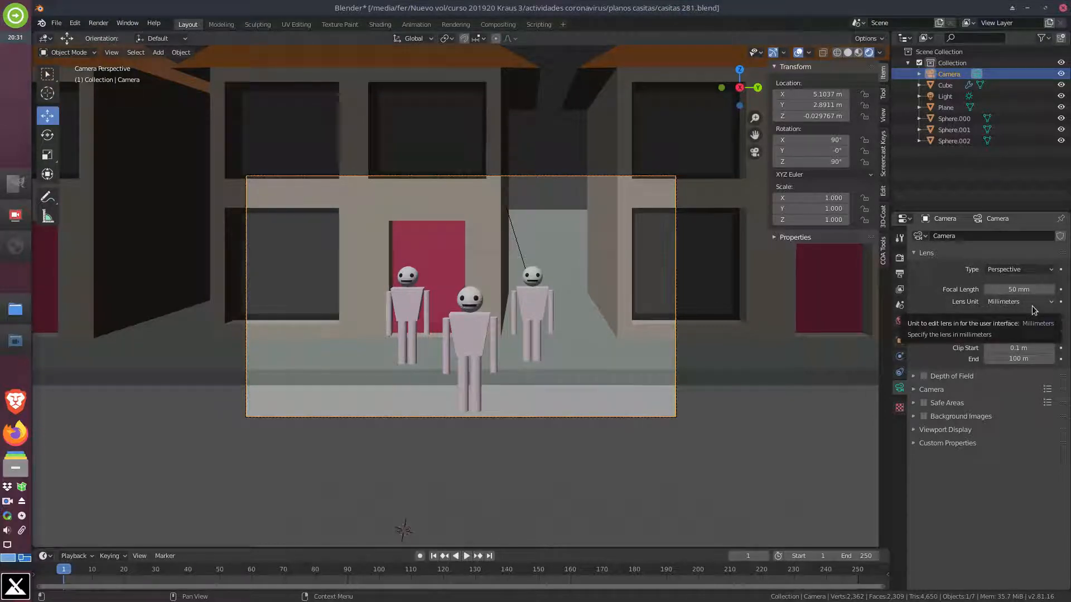
# Try camera focal lengths of 48 mm and 51 mm, and return the lens to 50 mm
pyautogui.moveTo(1018, 289)
pyautogui.mouseDown()
pyautogui.moveTo(1048, 289)
pyautogui.moveTo(982, 289)
pyautogui.moveTo(1017, 289)
pyautogui.mouseUp()
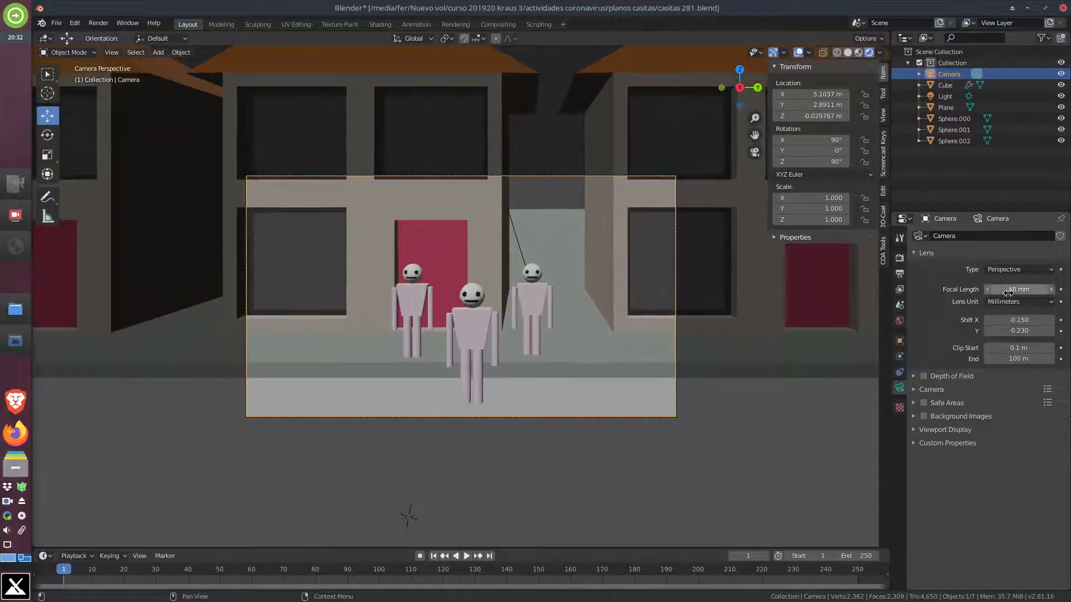
pyautogui.click(1036, 291)
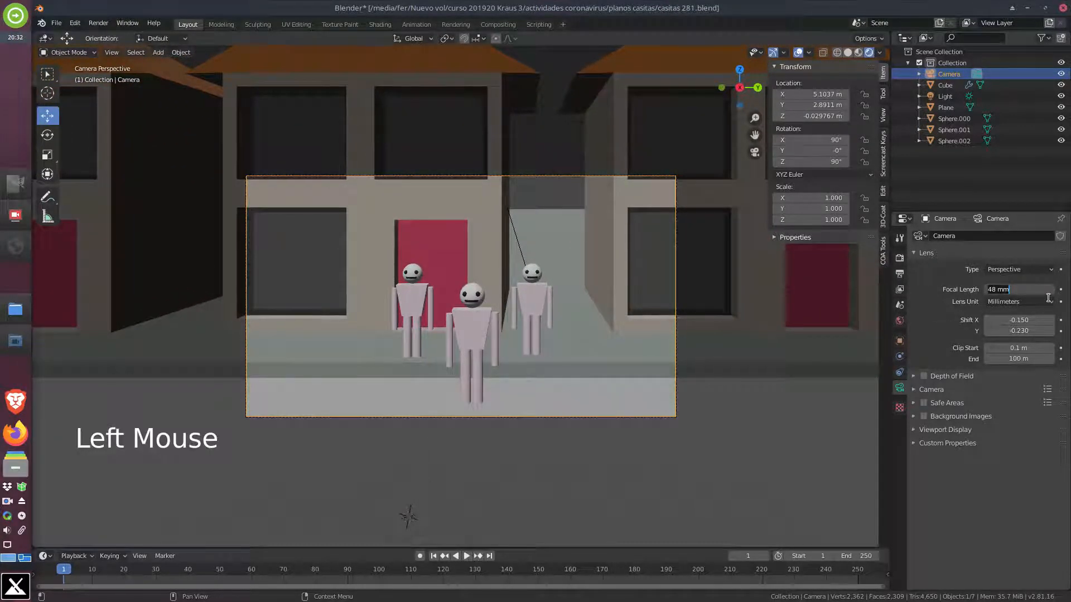
pyautogui.write('51')
pyautogui.press('Return')
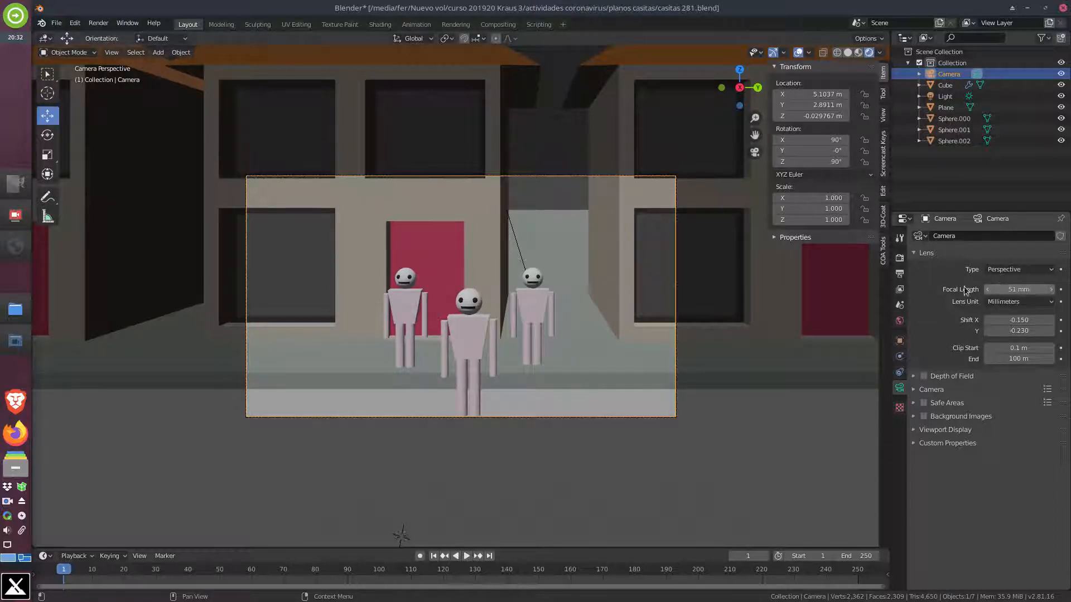
pyautogui.click(1004, 291)
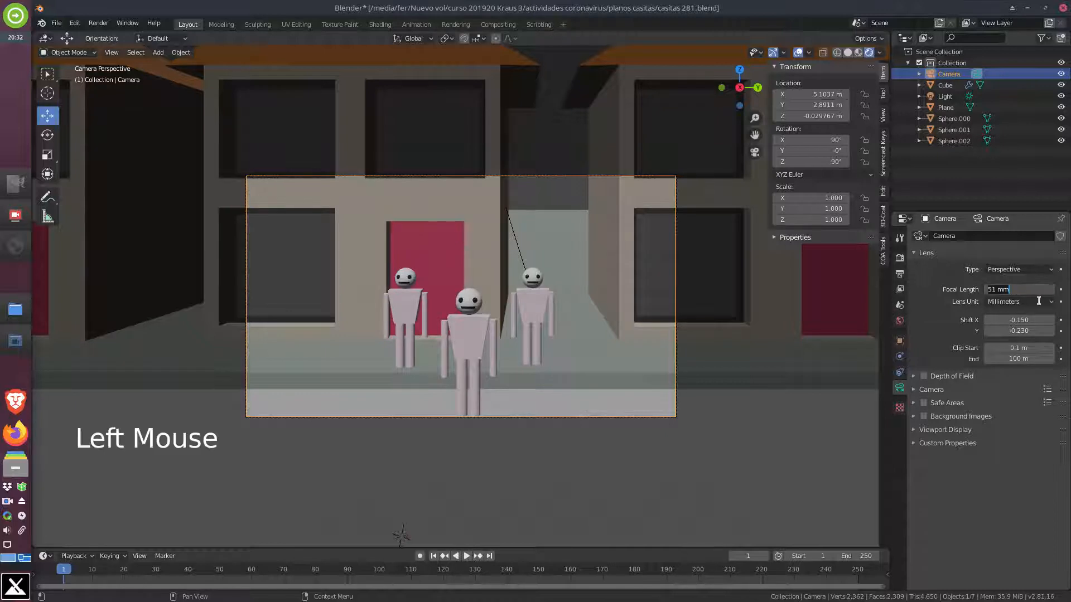
pyautogui.press('BackSpace')
pyautogui.press('BackSpace')
pyautogui.press('BackSpace')
pyautogui.press('BackSpace')
pyautogui.write('0')
pyautogui.press('Return')
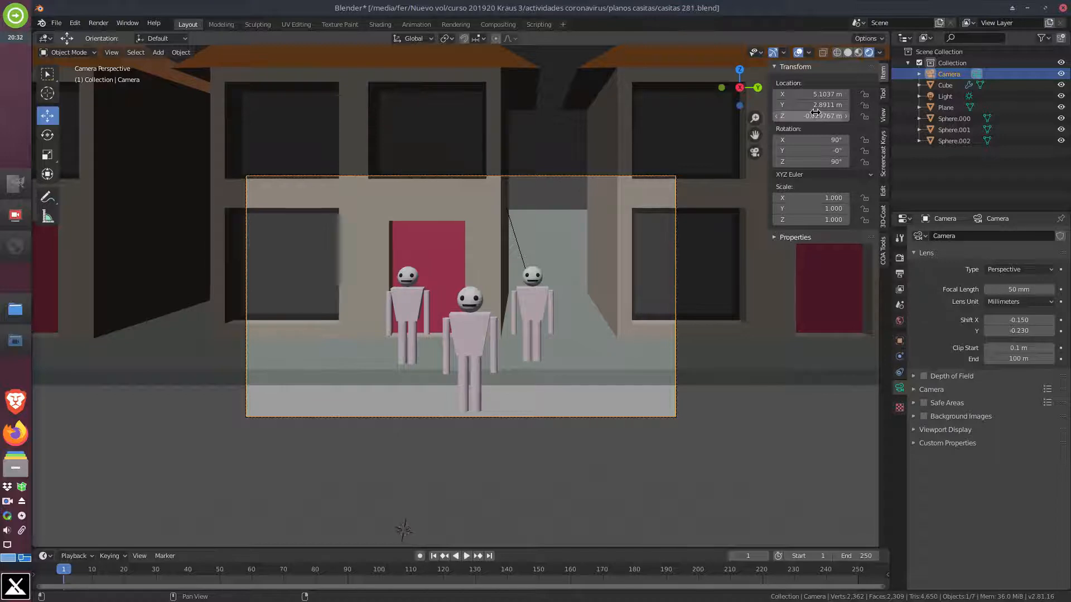
# Reposition the camera to location X 5.2437 m, Y 2.8511 m, Z -0.16977 m to reframe the three figures
pyautogui.moveTo(812, 94); pyautogui.dragTo(822, 94)
pyautogui.moveTo(406, 521)
pyautogui.mouseDown()
pyautogui.moveTo(401, 496)
pyautogui.moveTo(411, 509)
pyautogui.moveTo(430, 461)
pyautogui.moveTo(413, 507)
pyautogui.mouseUp()
pyautogui.moveTo(827, 94); pyautogui.dragTo(813, 116)
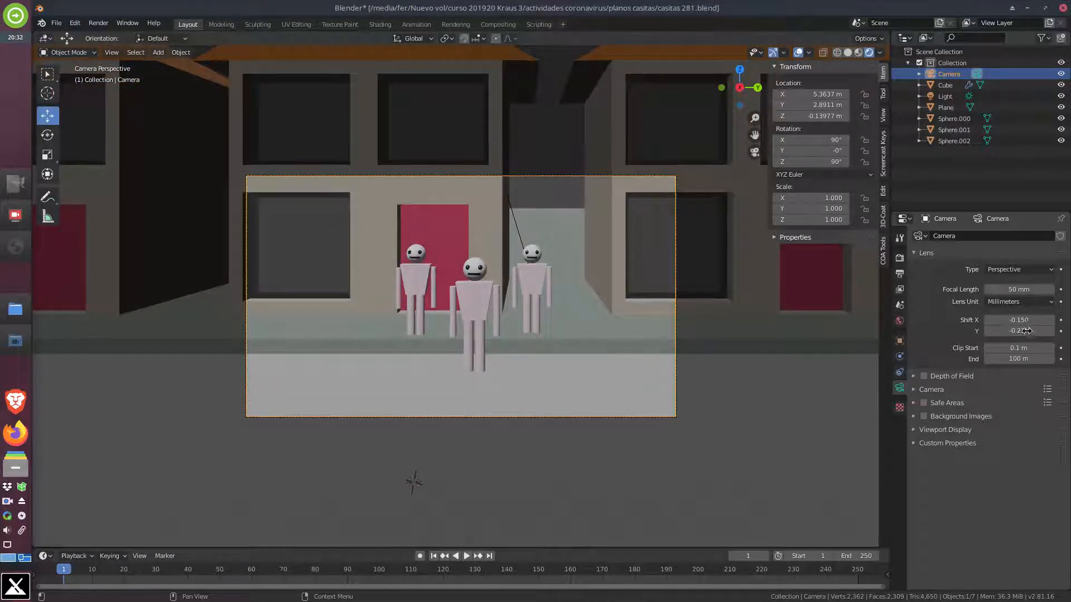
pyautogui.moveTo(814, 94)
pyautogui.mouseDown()
pyautogui.moveTo(792, 94)
pyautogui.moveTo(819, 94)
pyautogui.moveTo(803, 94)
pyautogui.mouseUp()
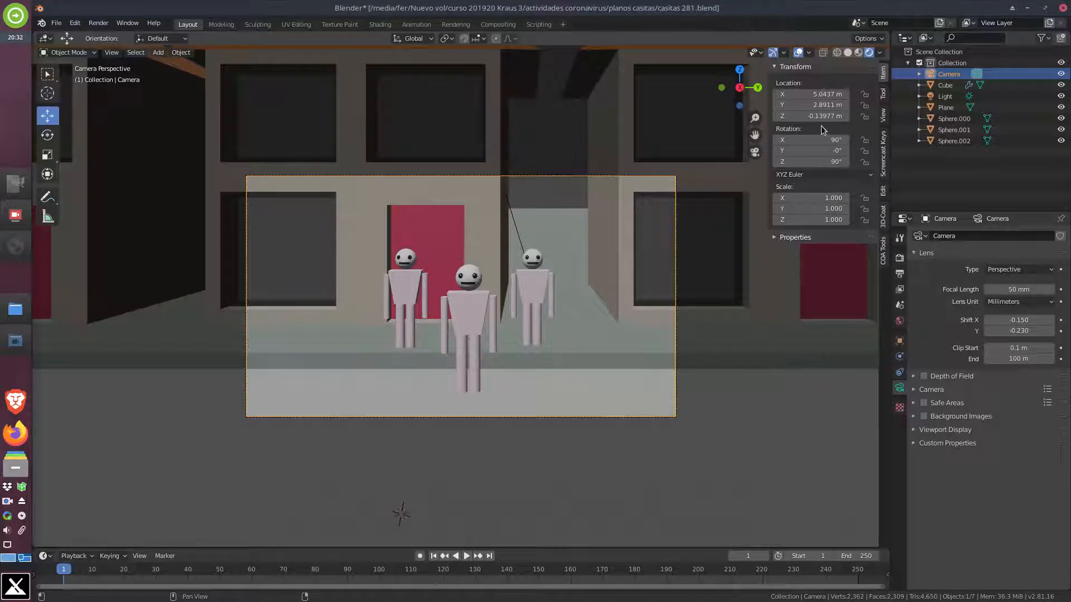
pyautogui.press('n')
pyautogui.press('n')
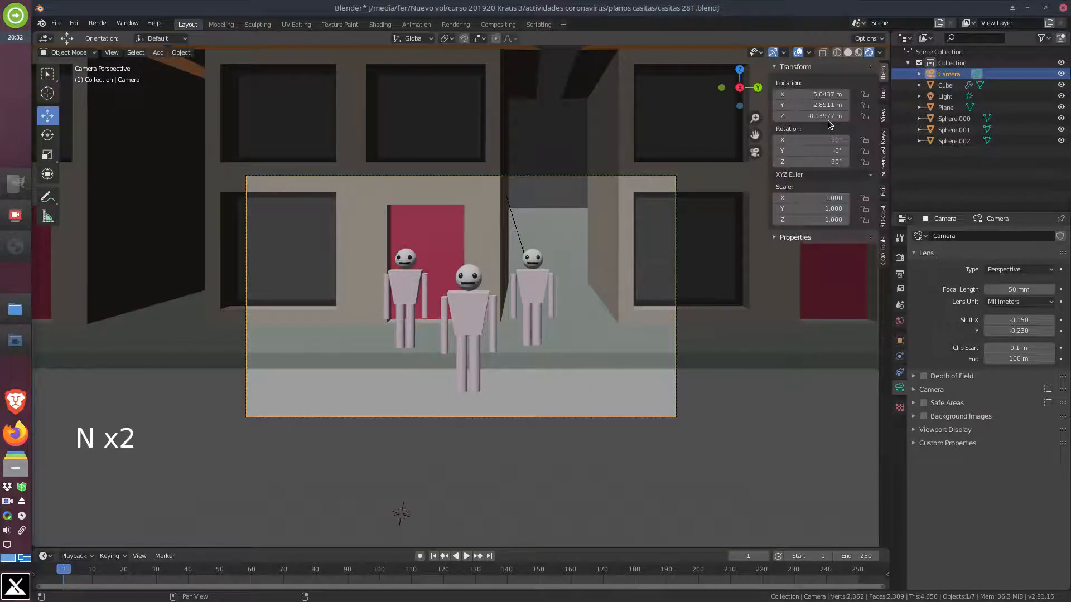
pyautogui.press('n')
pyautogui.press('n')
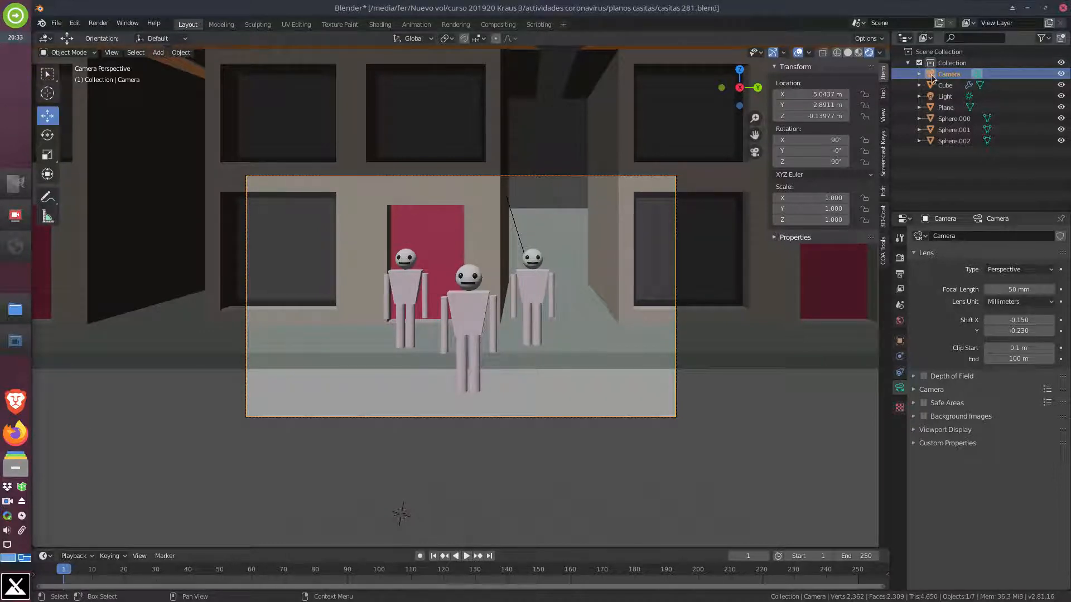
pyautogui.click(805, 95)
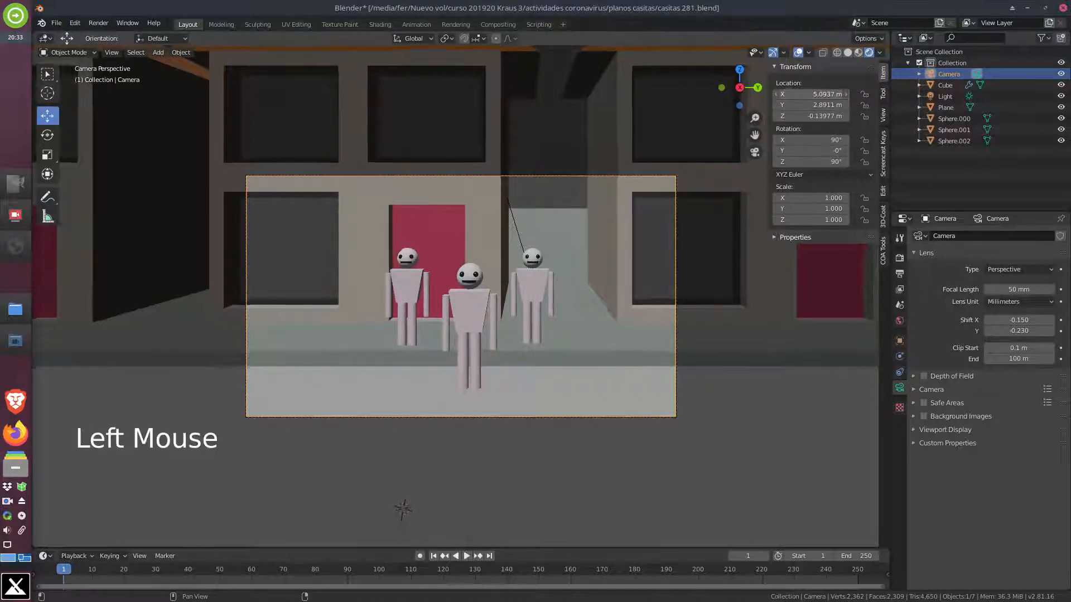
pyautogui.moveTo(803, 105)
pyautogui.mouseDown()
pyautogui.moveTo(814, 105)
pyautogui.moveTo(783, 116)
pyautogui.moveTo(820, 95)
pyautogui.mouseUp()
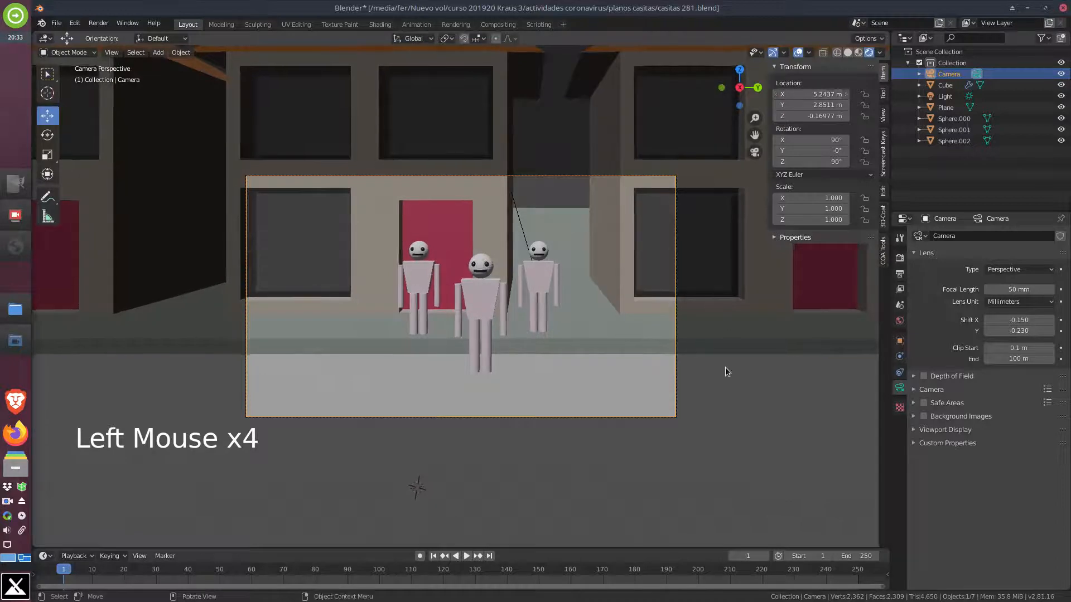
# Examine the three figures within the camera frame from closer and farther out
pyautogui.scroll(2, 726, 367)
pyautogui.scroll(-3, 727, 366)
pyautogui.scroll(4, 727, 365)
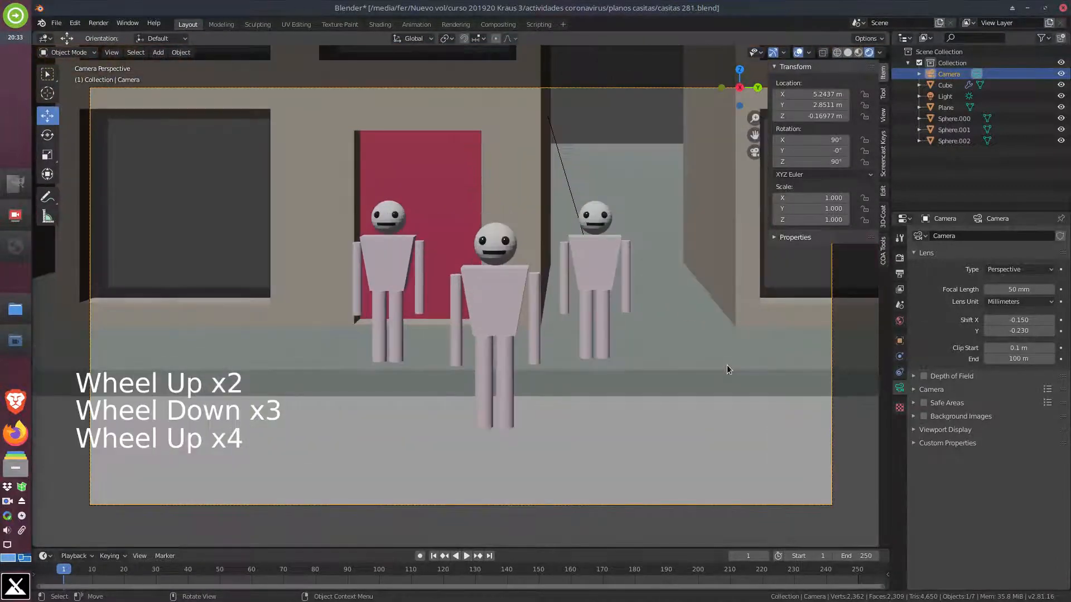
pyautogui.scroll(-4, 728, 363)
pyautogui.scroll(4, 727, 362)
pyautogui.scroll(-3, 726, 361)
pyautogui.scroll(3, 726, 361)
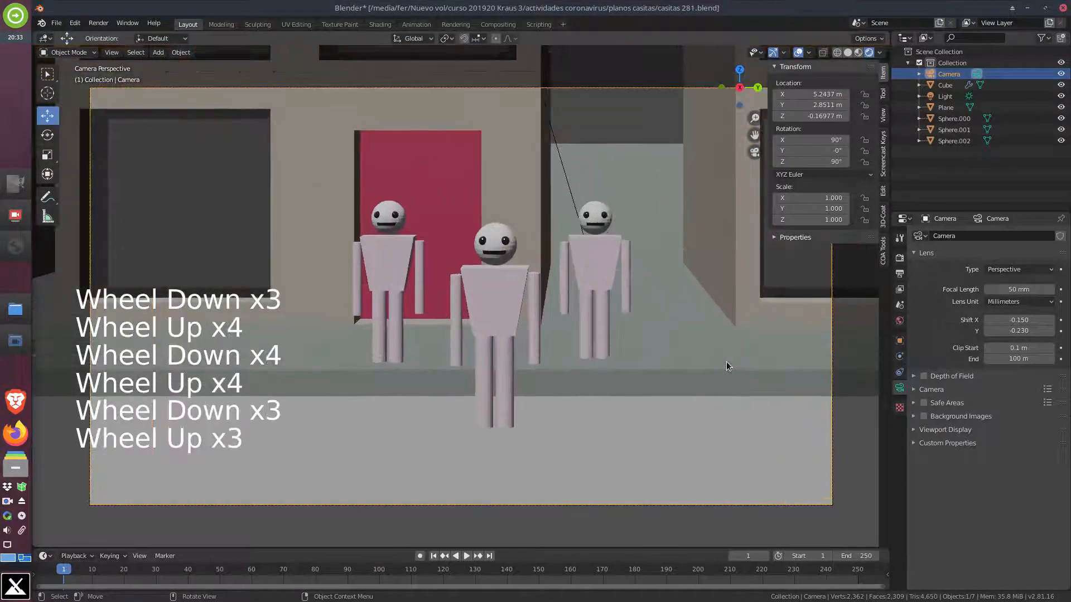
pyautogui.scroll(-1, 726, 366)
pyautogui.scroll(2, 726, 366)
pyautogui.scroll(-1, 727, 366)
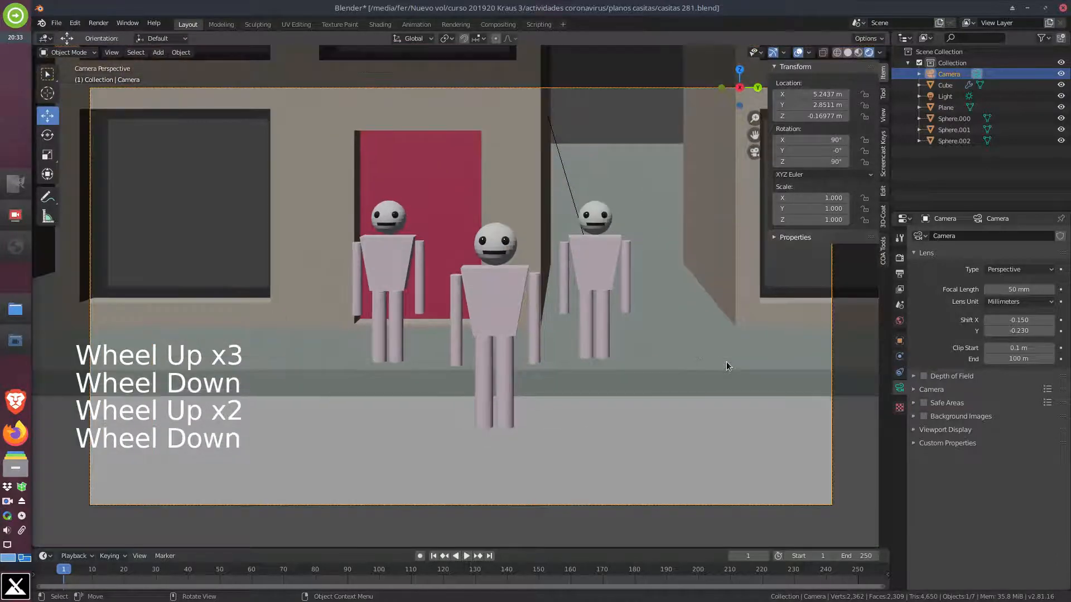
pyautogui.scroll(-1, 726, 366)
pyautogui.scroll(1, 726, 365)
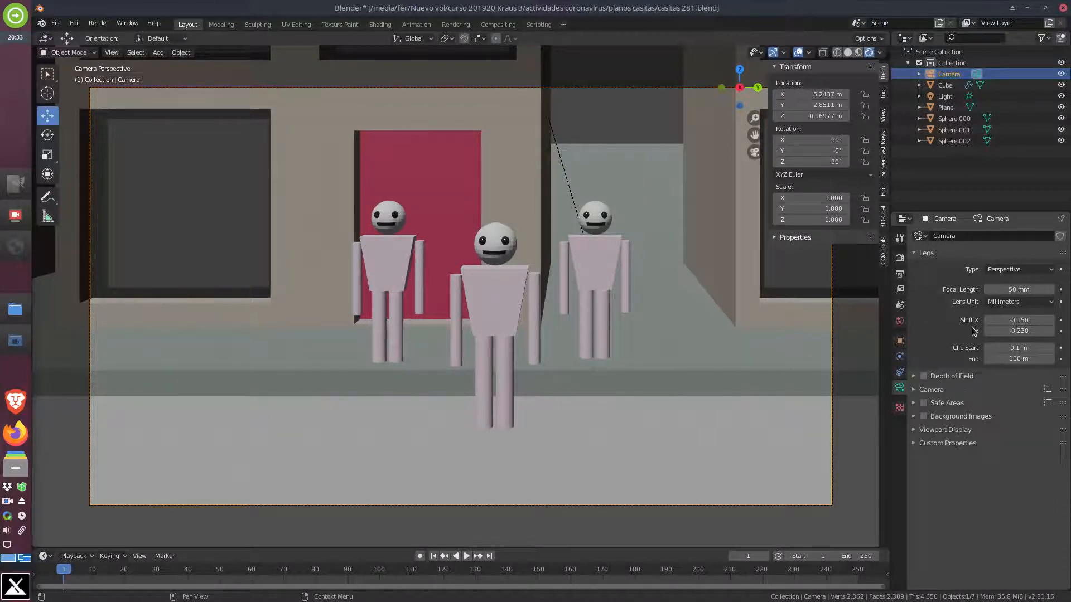
# Enable depth of field on the camera and focus it on the front figure, Sphere.002
pyautogui.click(923, 377)
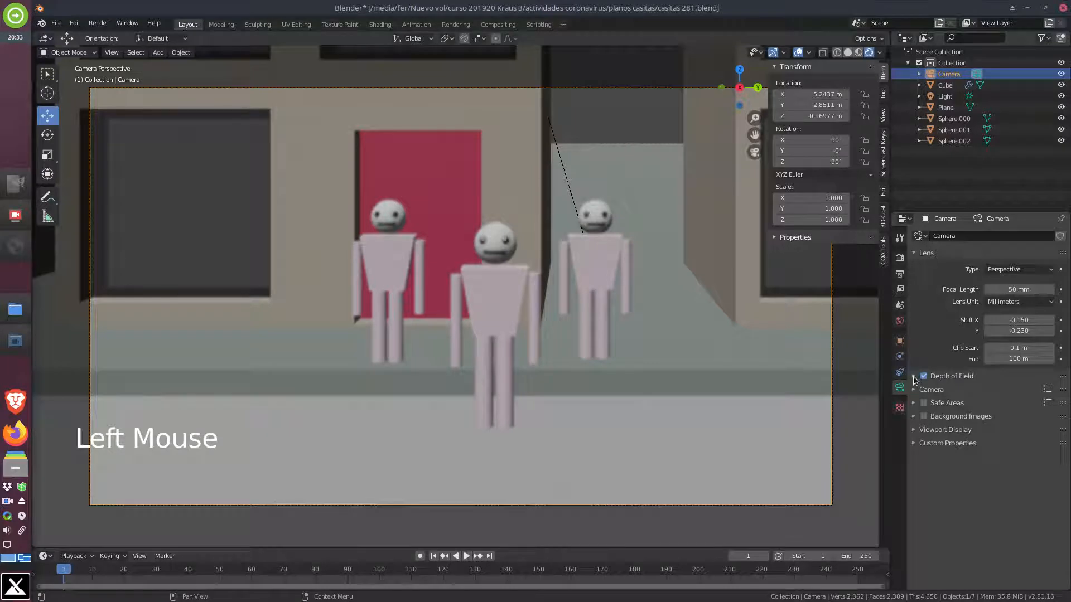
pyautogui.click(914, 376)
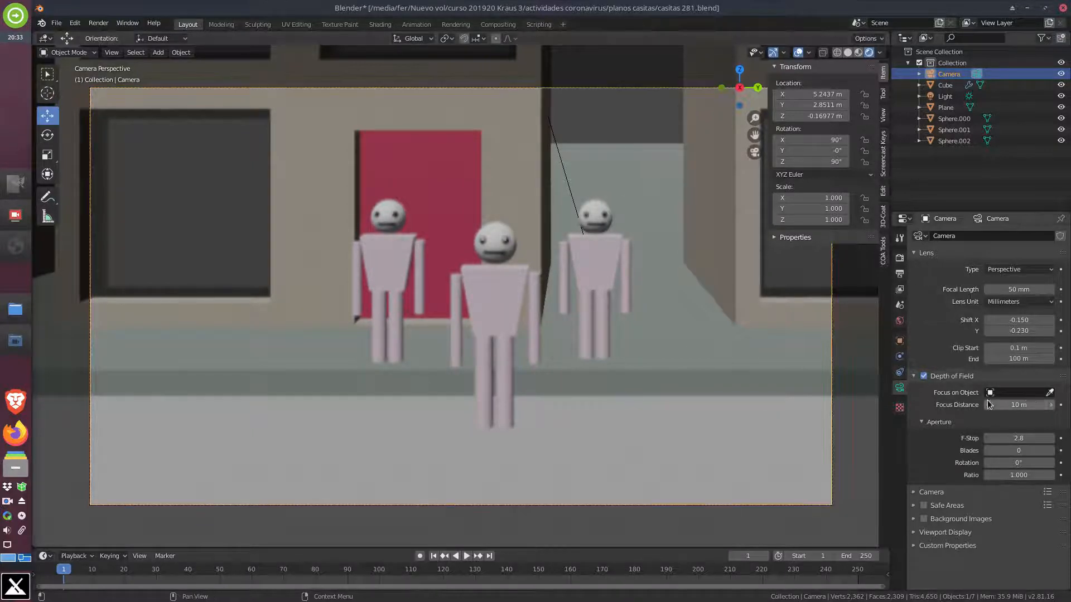
pyautogui.click(1050, 393)
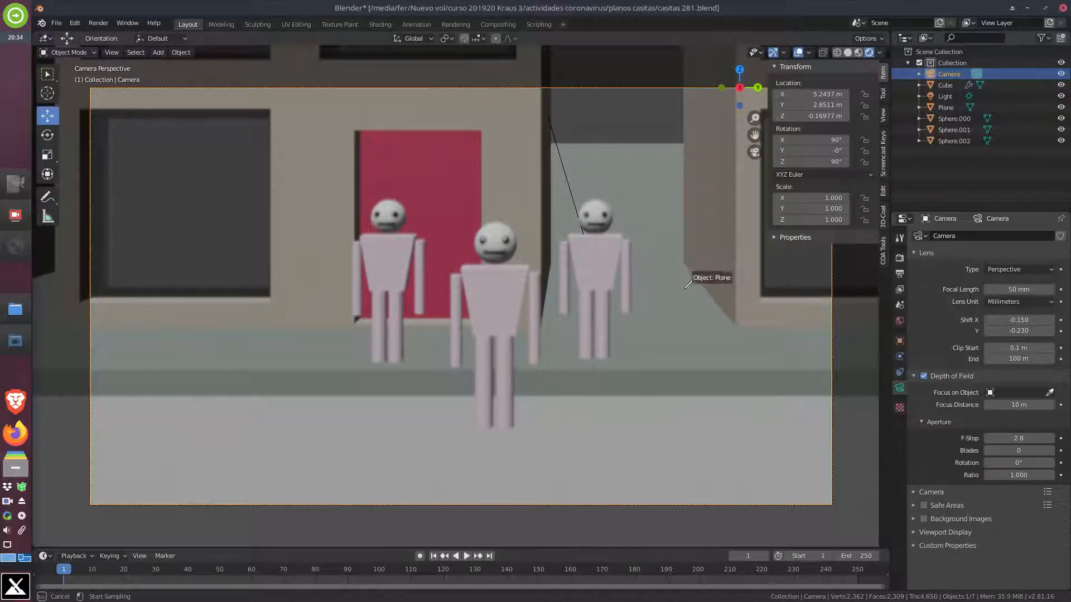
pyautogui.click(496, 227)
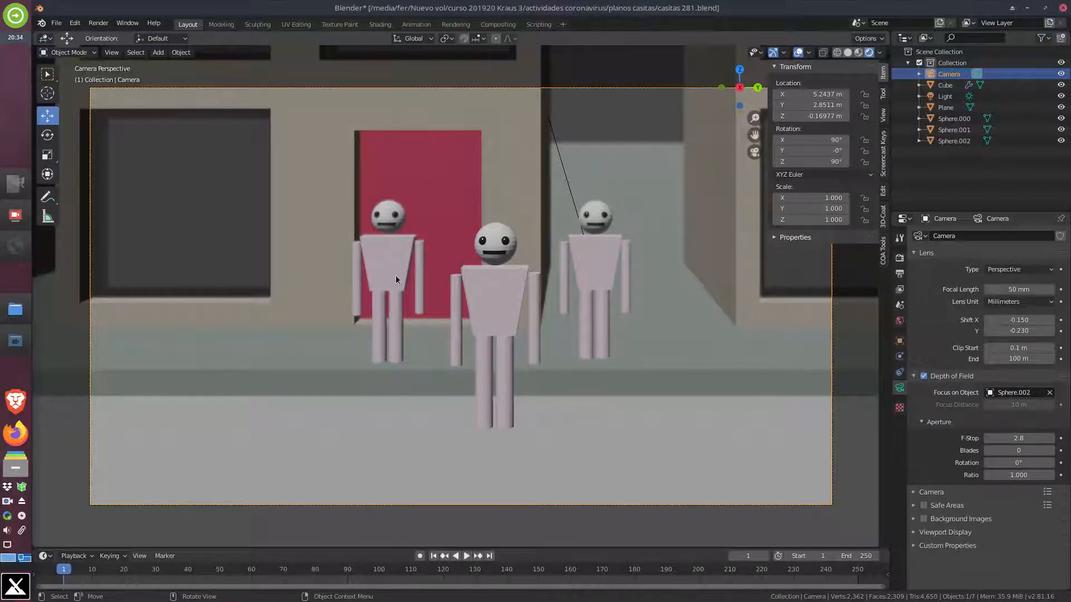
# Move the camera back to X 8.9837 m and up to Z 1.3802 m for a wide shot of the houses and figures
pyautogui.scroll(-2, 546, 343)
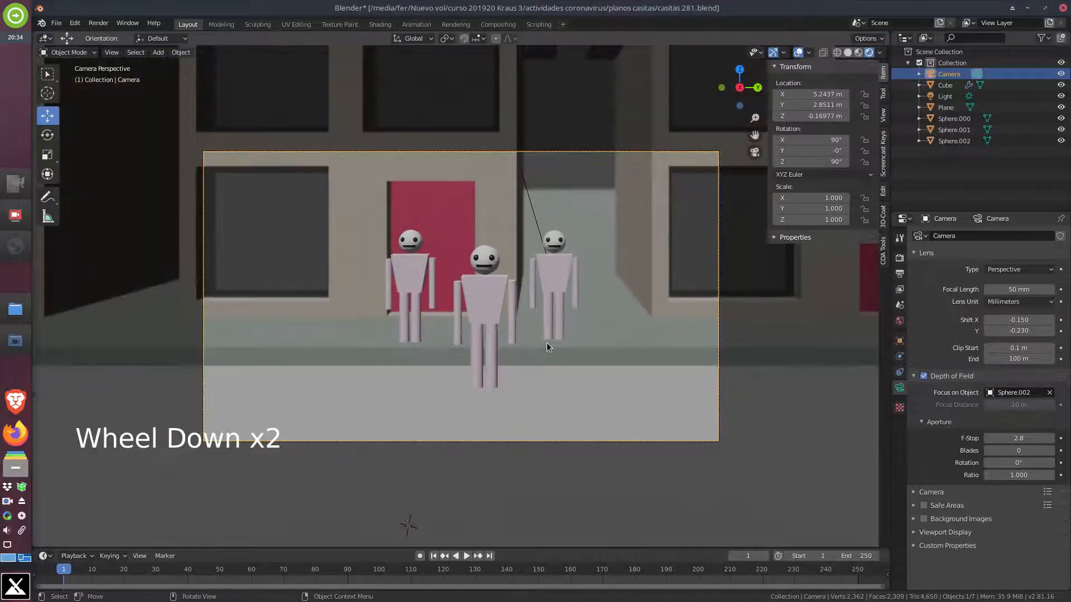
pyautogui.scroll(1, 547, 343)
pyautogui.scroll(-1, 546, 342)
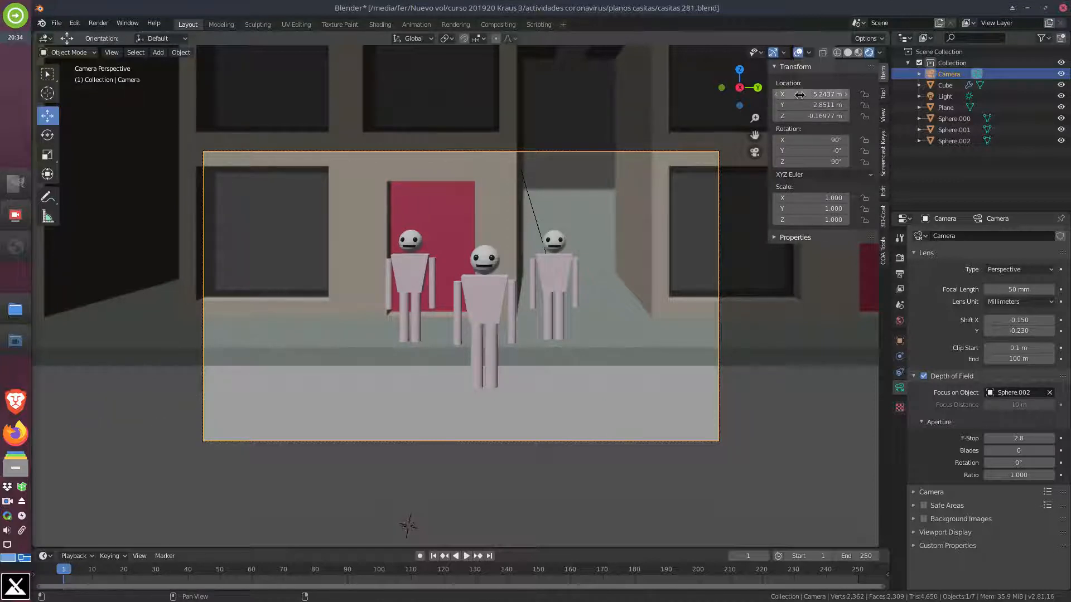
pyautogui.moveTo(800, 96); pyautogui.dragTo(922, 95)
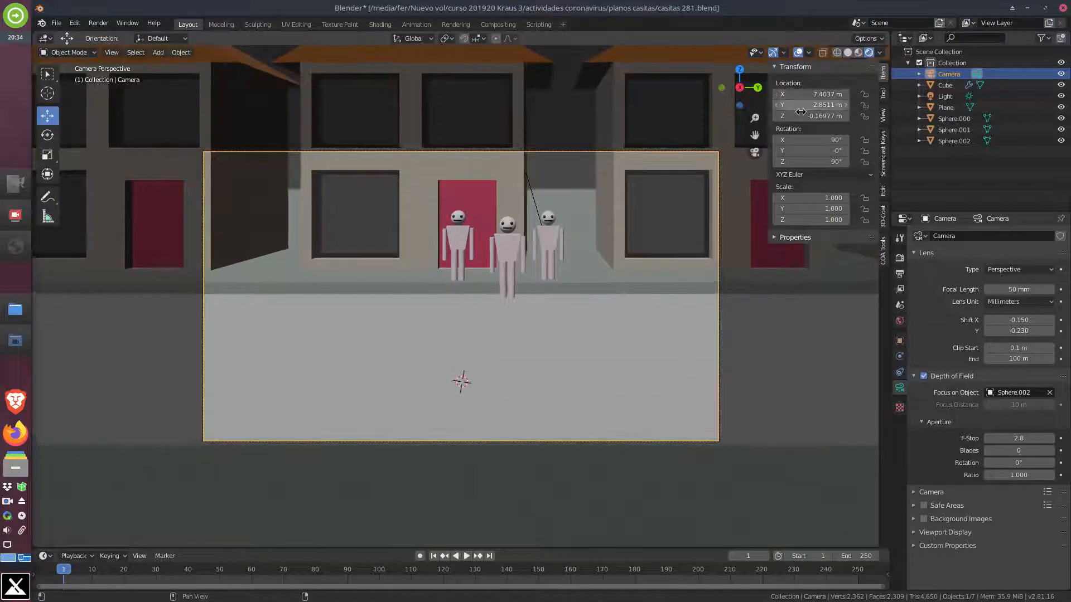
pyautogui.moveTo(811, 116); pyautogui.dragTo(862, 116)
pyautogui.moveTo(787, 95); pyautogui.dragTo(799, 116)
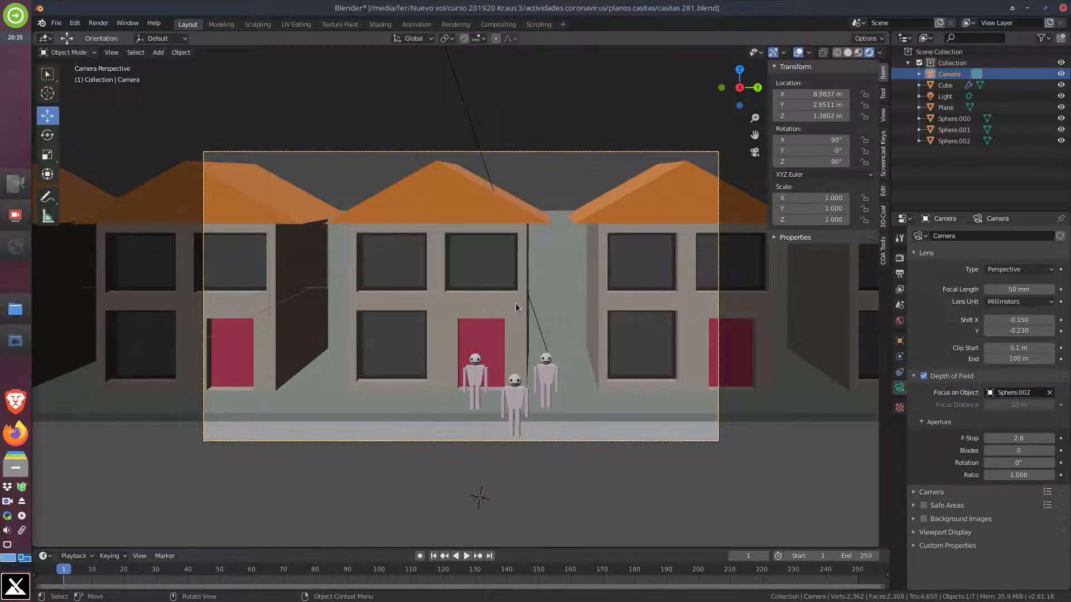
pyautogui.scroll(1, 655, 322)
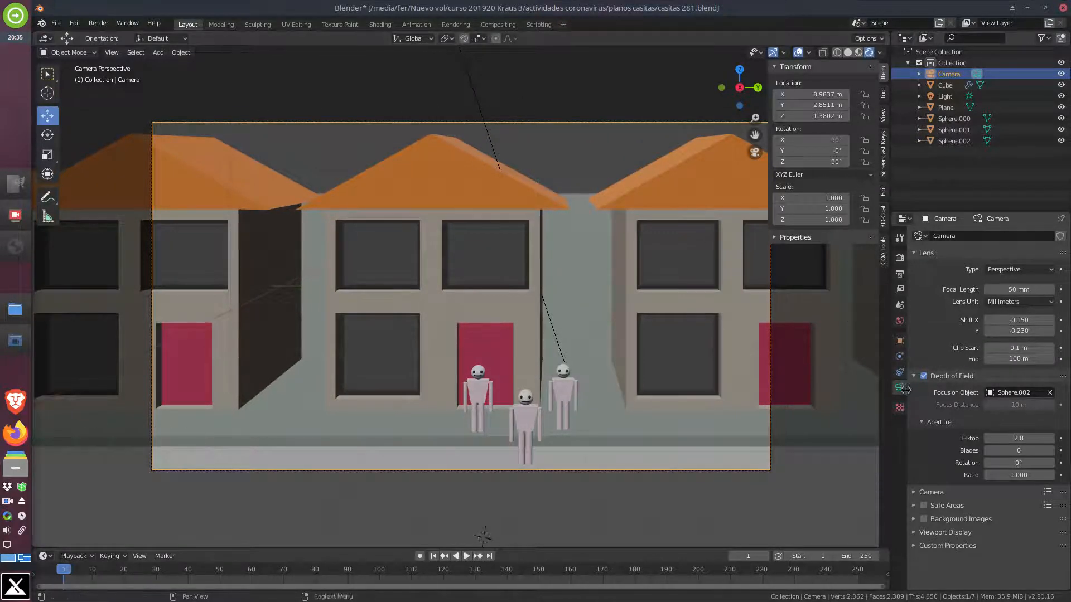
# Set the world background colour to a greyish blue with hue about 0.55, saturation about 0.17 and value about 0.5
pyautogui.click(900, 322)
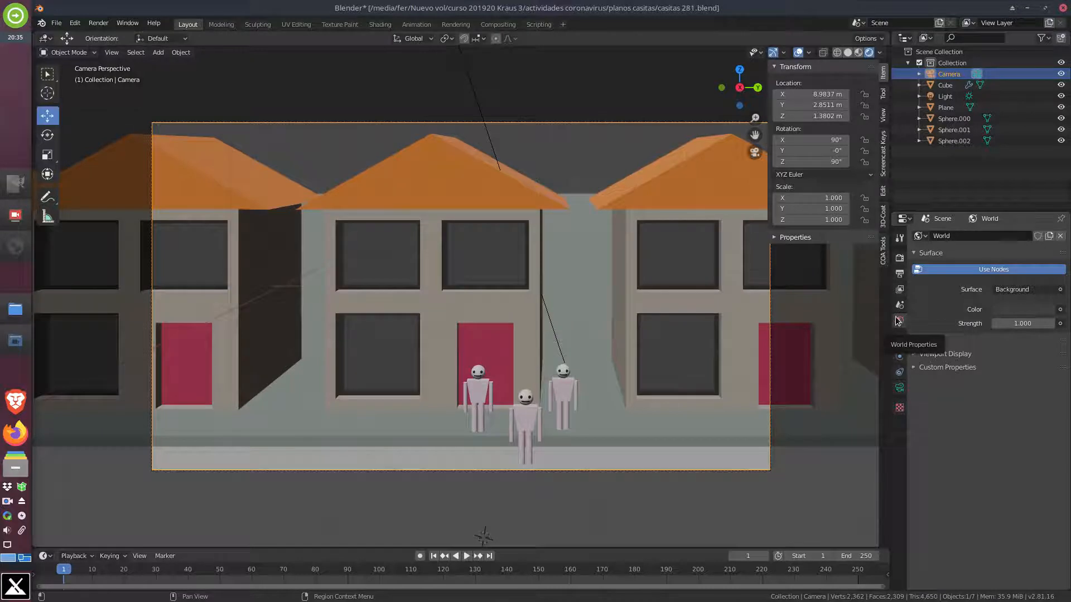
pyautogui.click(1026, 310)
pyautogui.moveTo(1045, 196)
pyautogui.mouseDown()
pyautogui.moveTo(1045, 186)
pyautogui.moveTo(999, 184)
pyautogui.mouseUp()
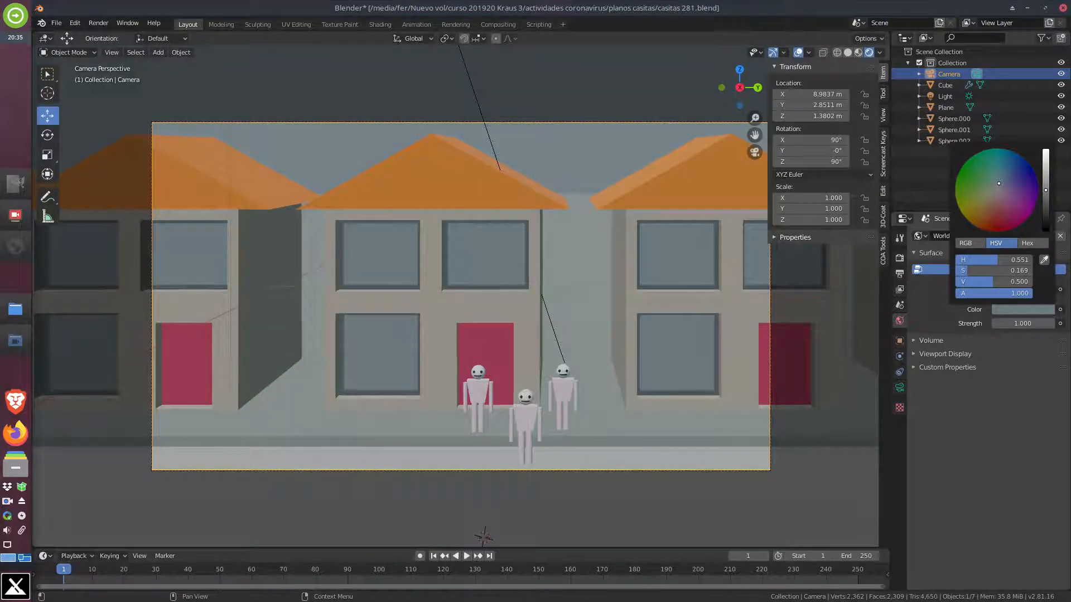
pyautogui.moveTo(1044, 187)
pyautogui.mouseDown()
pyautogui.moveTo(1045, 172)
pyautogui.moveTo(1046, 222)
pyautogui.moveTo(1045, 188)
pyautogui.mouseUp()
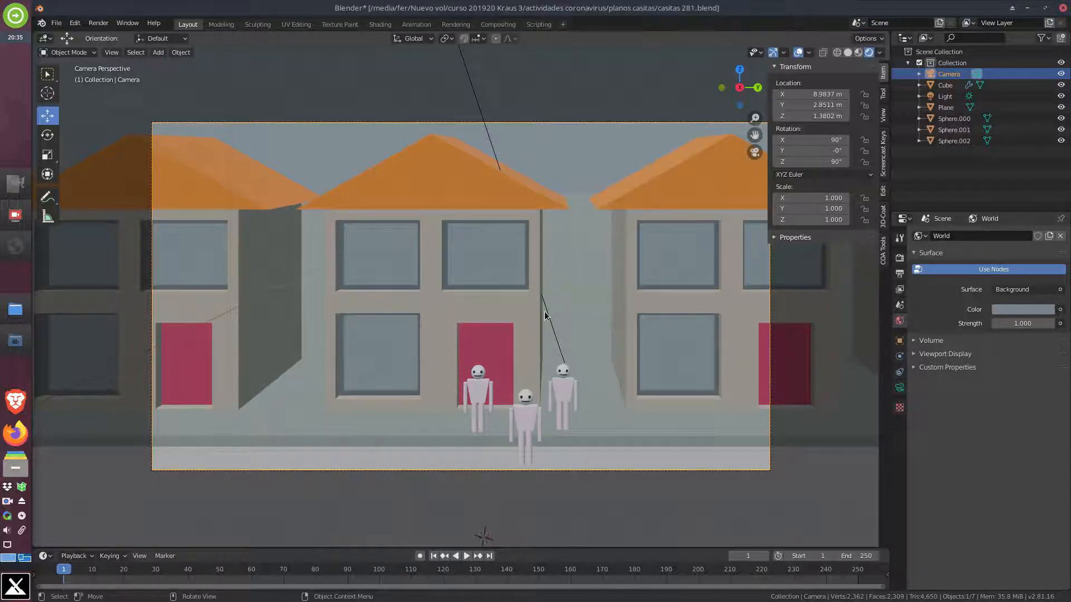
# Save the scene in the existing file casitas 281.blend
pyautogui.press('ctrl')
pyautogui.hotkey('ctrl', 's')
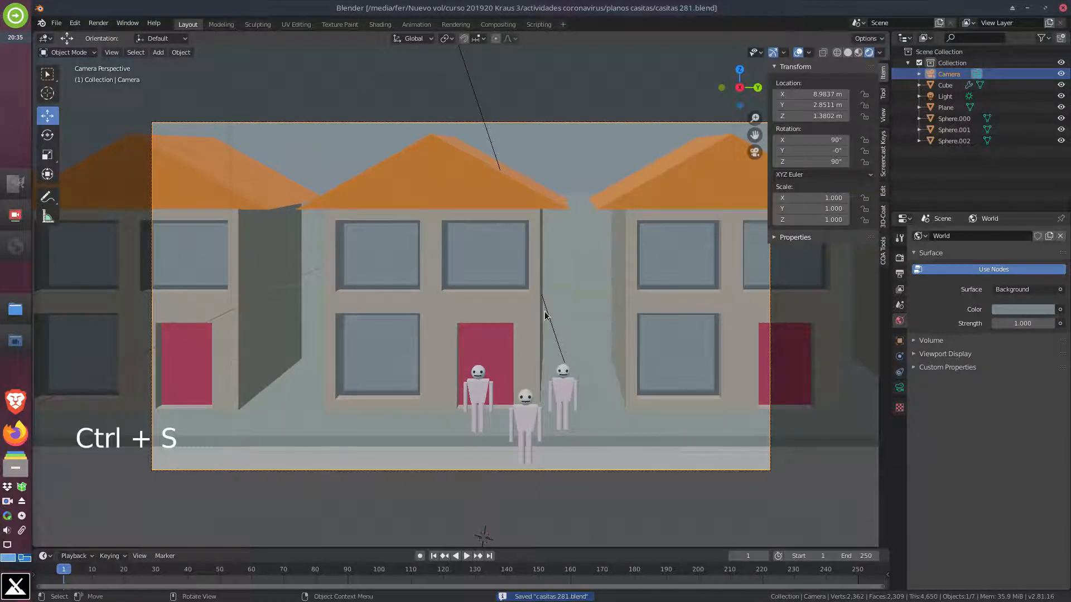
pyautogui.click(57, 22)
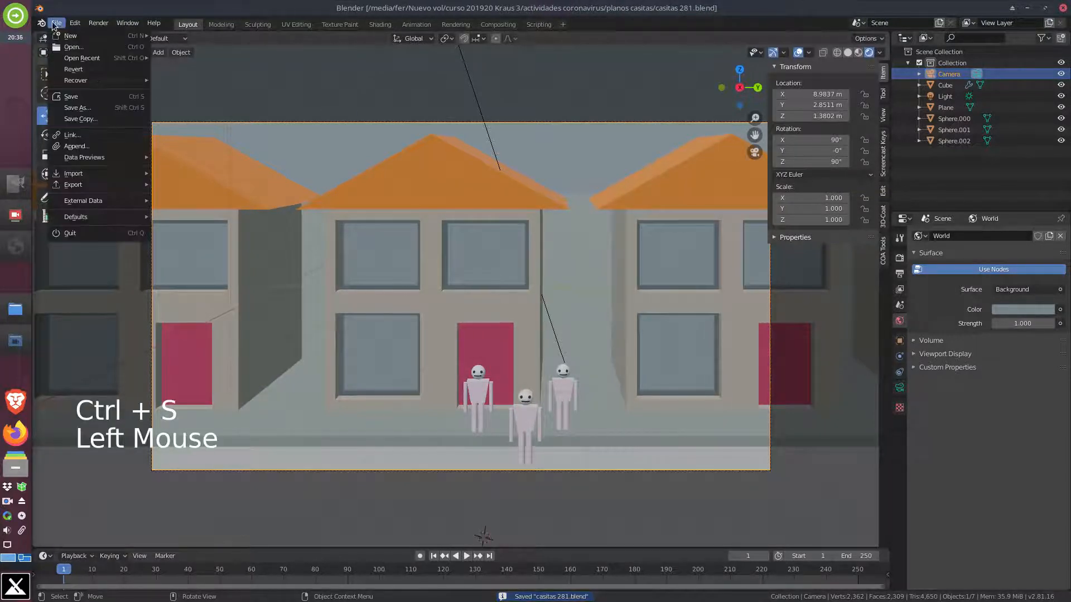
pyautogui.click(75, 96)
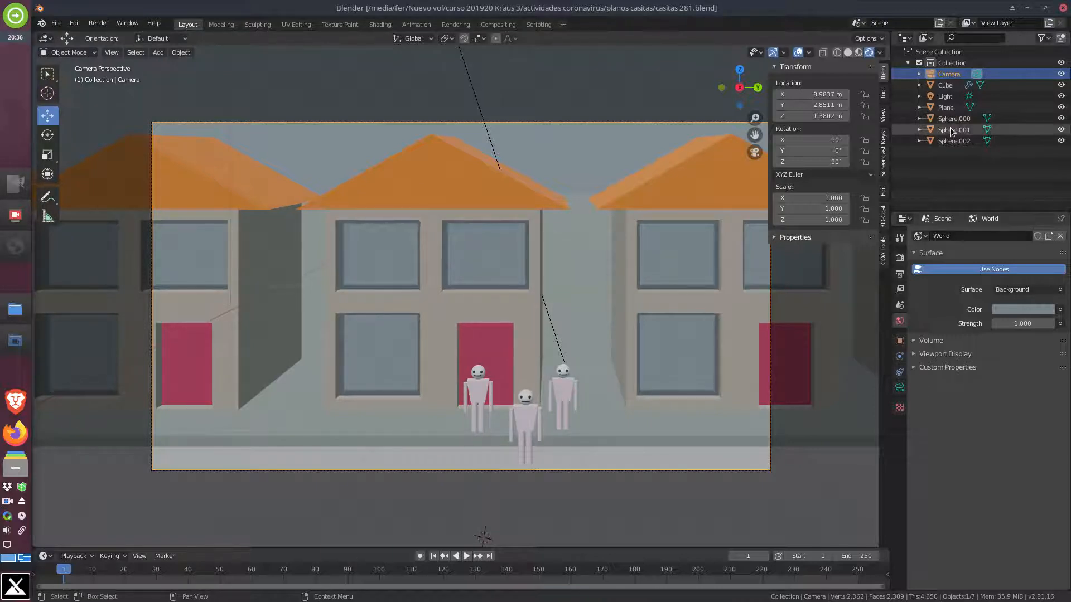
# Turn on shadow casting for the sun light
pyautogui.click(945, 99)
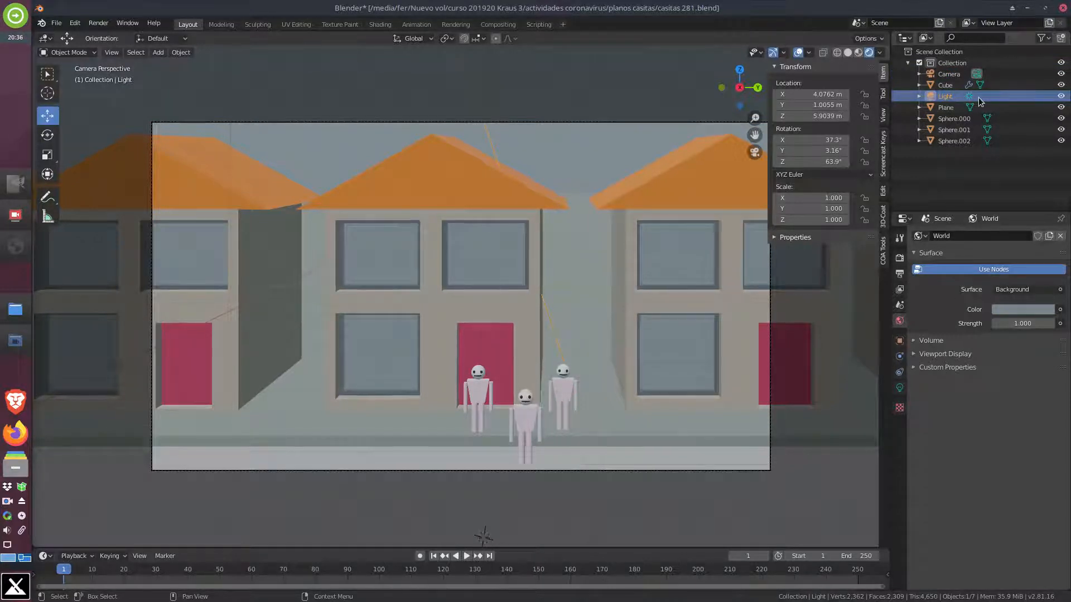
pyautogui.click(899, 388)
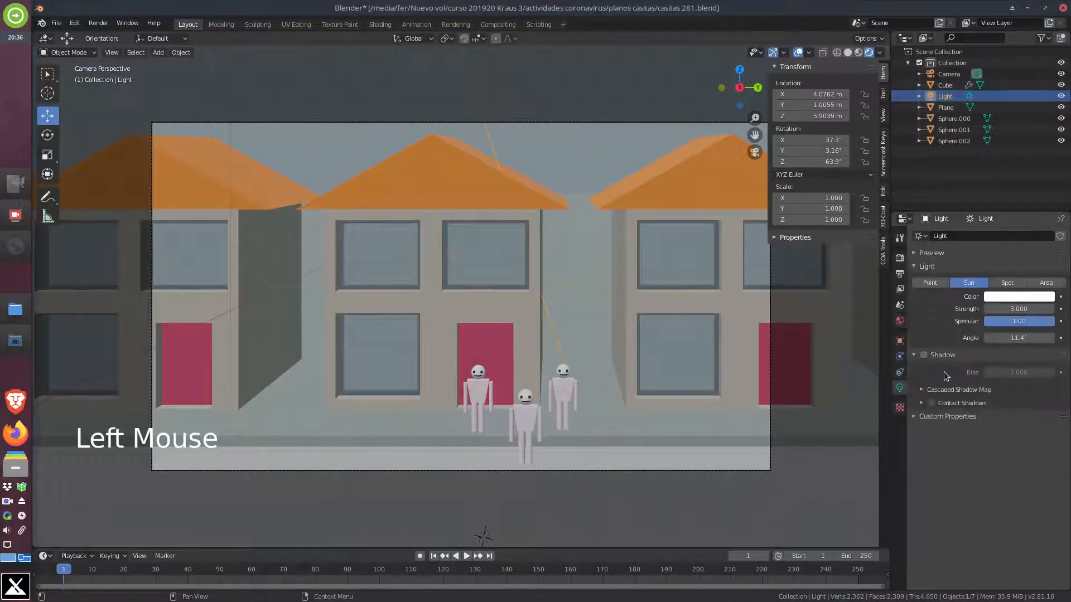
pyautogui.click(924, 355)
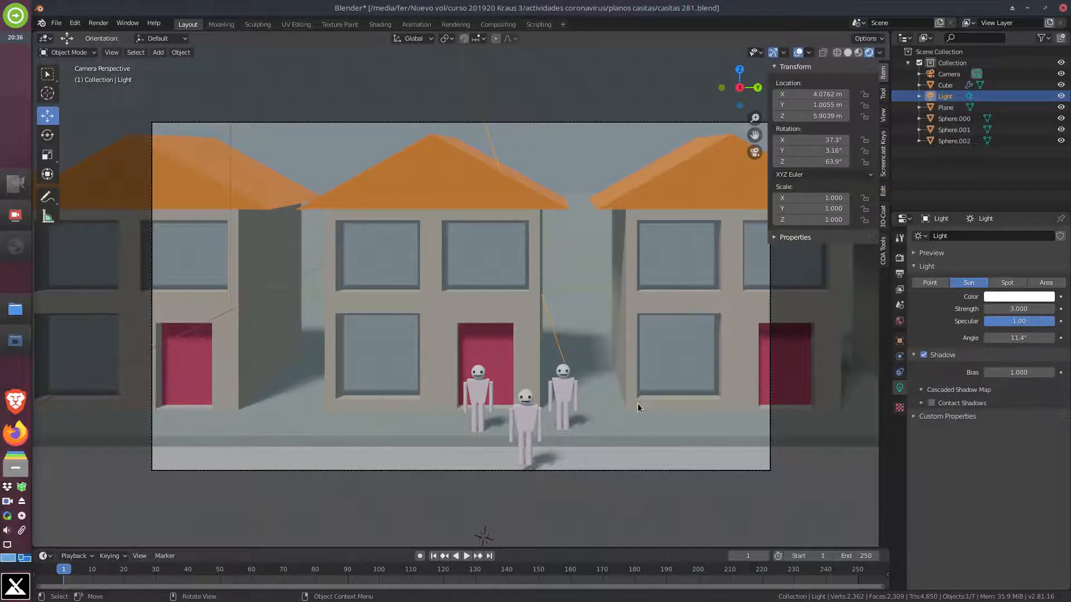
# Ground the front figure, Sphere.002, by moving it to X 2.1707 m and Z -0.5808 m
pyautogui.click(523, 418)
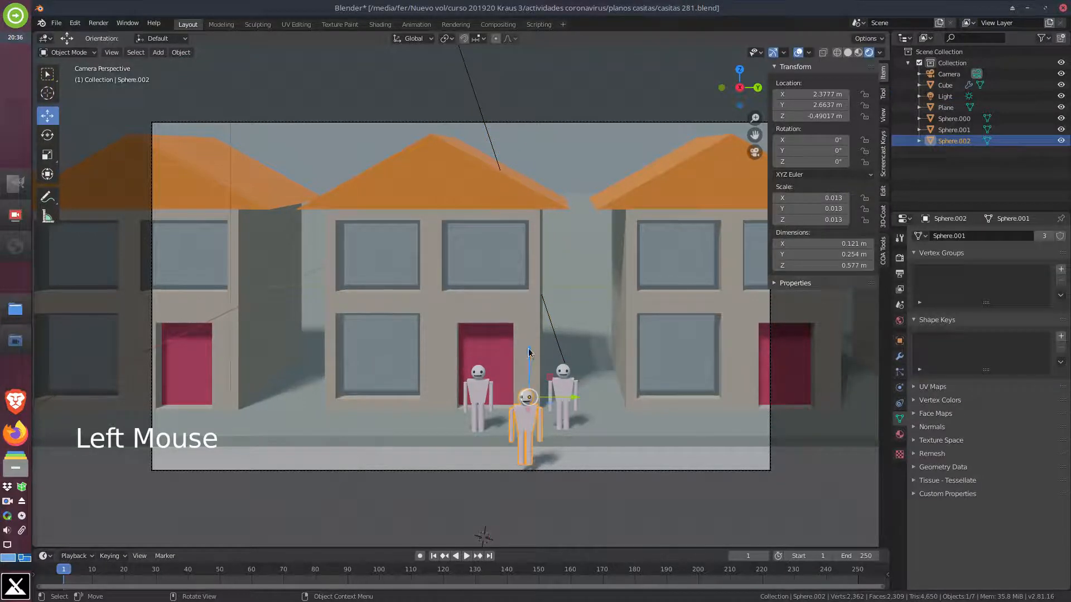
pyautogui.moveTo(529, 351); pyautogui.dragTo(534, 361)
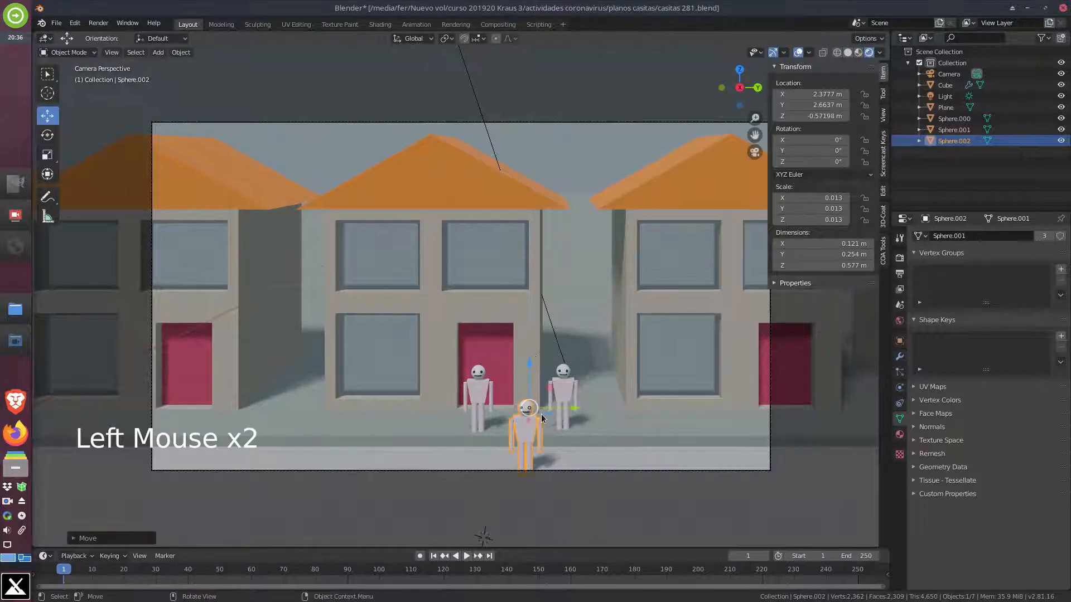
pyautogui.moveTo(528, 408); pyautogui.dragTo(530, 410)
pyautogui.moveTo(530, 351); pyautogui.dragTo(530, 354)
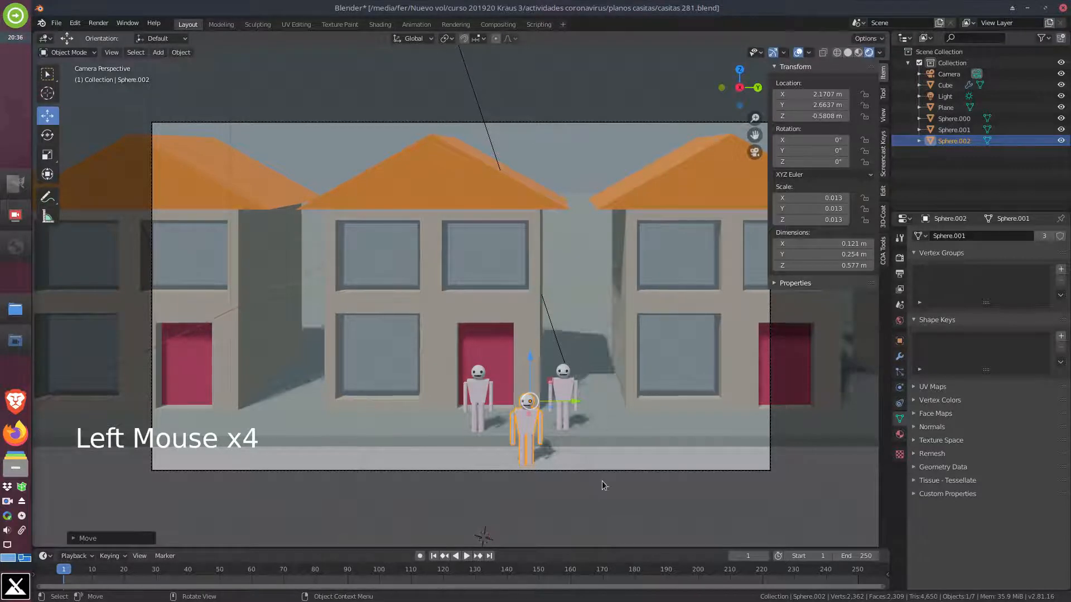
# Render a still image of the wide street shot and inspect the figures and their shadows
pyautogui.click(101, 24)
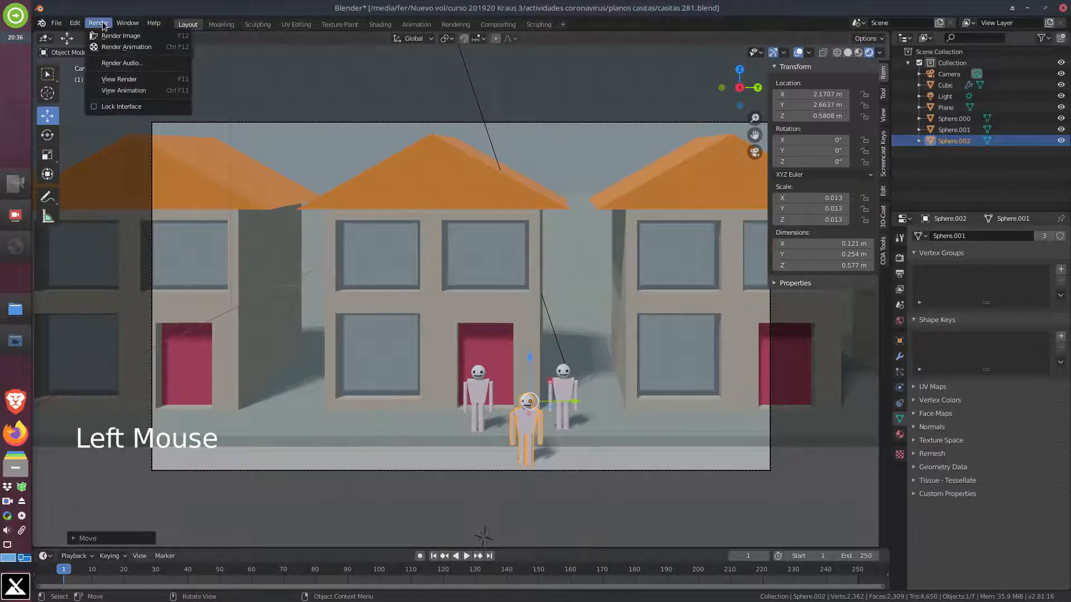
pyautogui.click(139, 37)
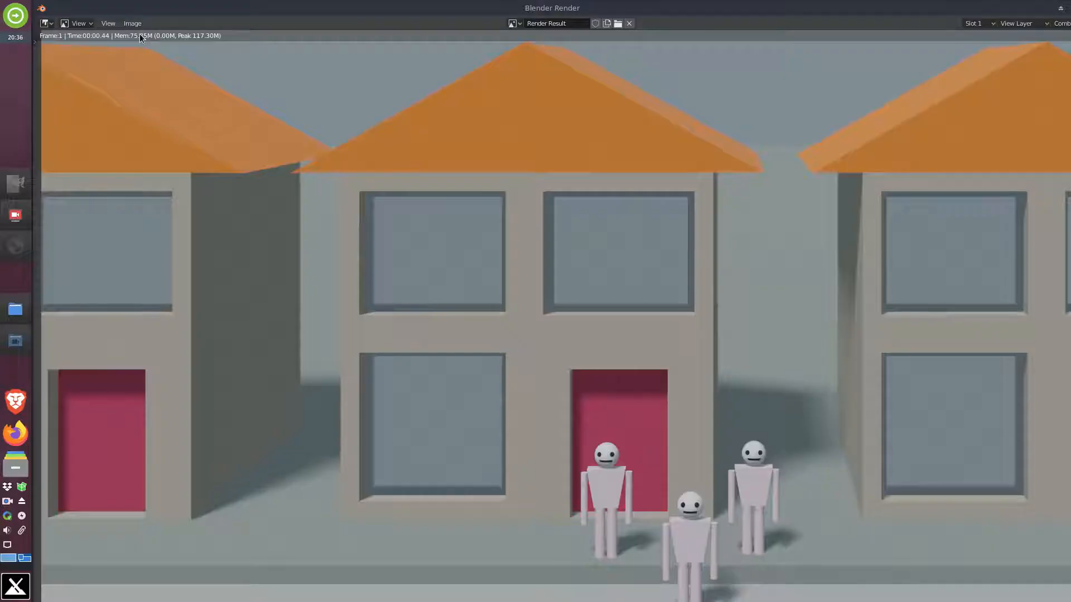
pyautogui.scroll(-2, 548, 357)
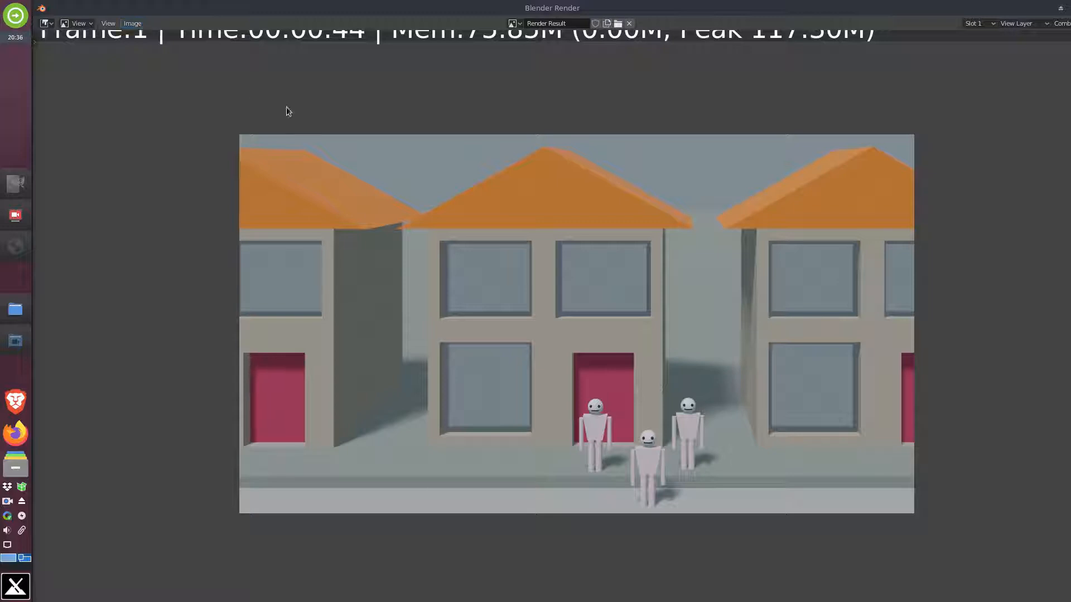
pyautogui.scroll(2, 741, 123)
pyautogui.scroll(-2, 742, 122)
pyautogui.scroll(1, 652, 146)
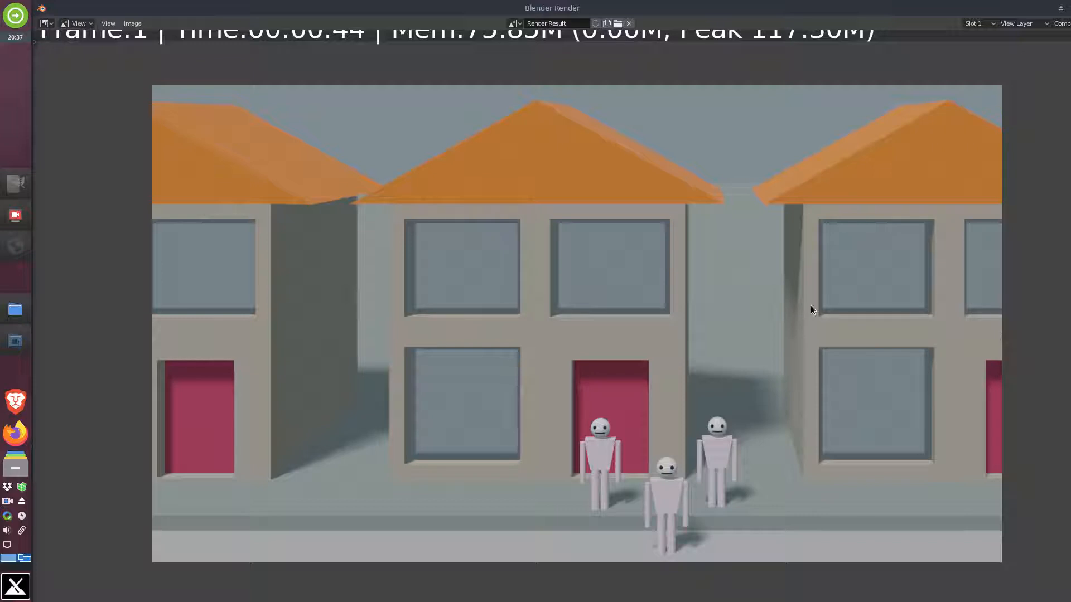
# Save the render as the PNG image panorámico.png in the planos casitas folder and close the render window
pyautogui.click(134, 23)
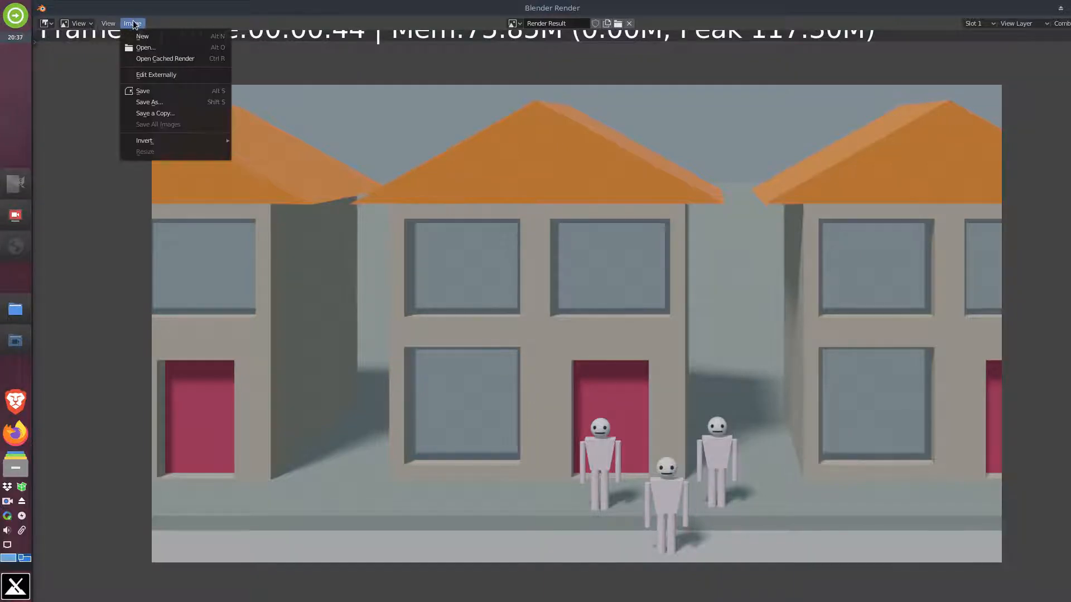
pyautogui.click(161, 102)
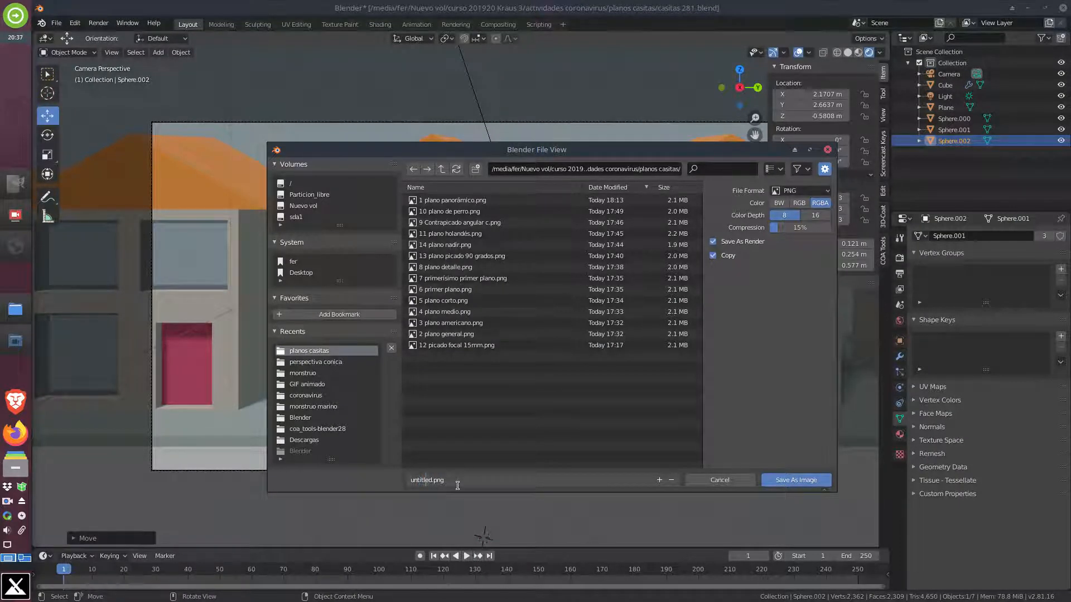
pyautogui.press('BackSpace')
pyautogui.press('BackSpace')
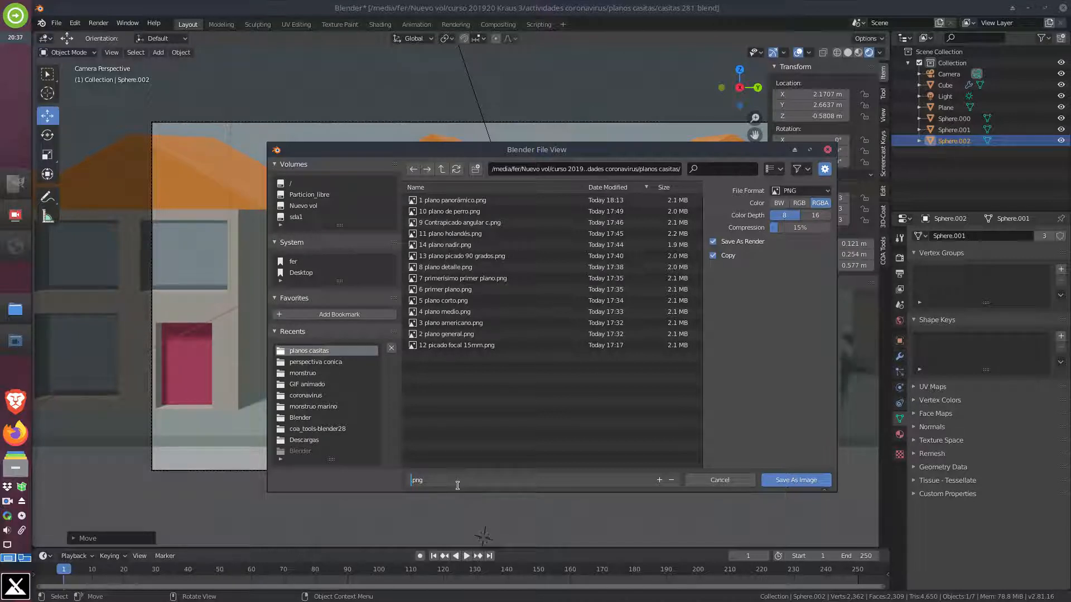
pyautogui.write('panorámic')
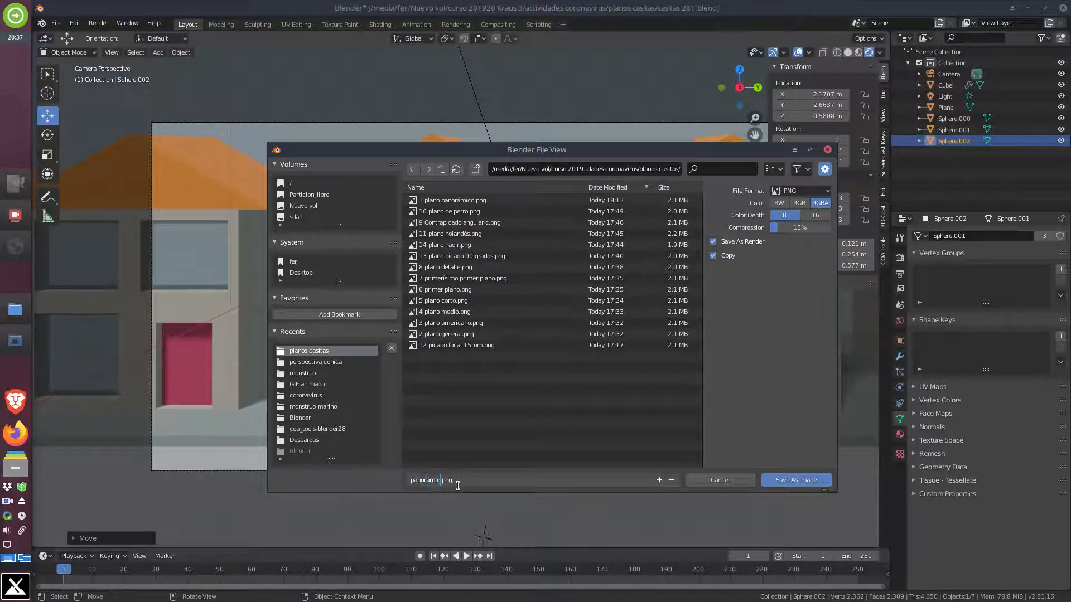
pyautogui.write('o')
pyautogui.press('Return')
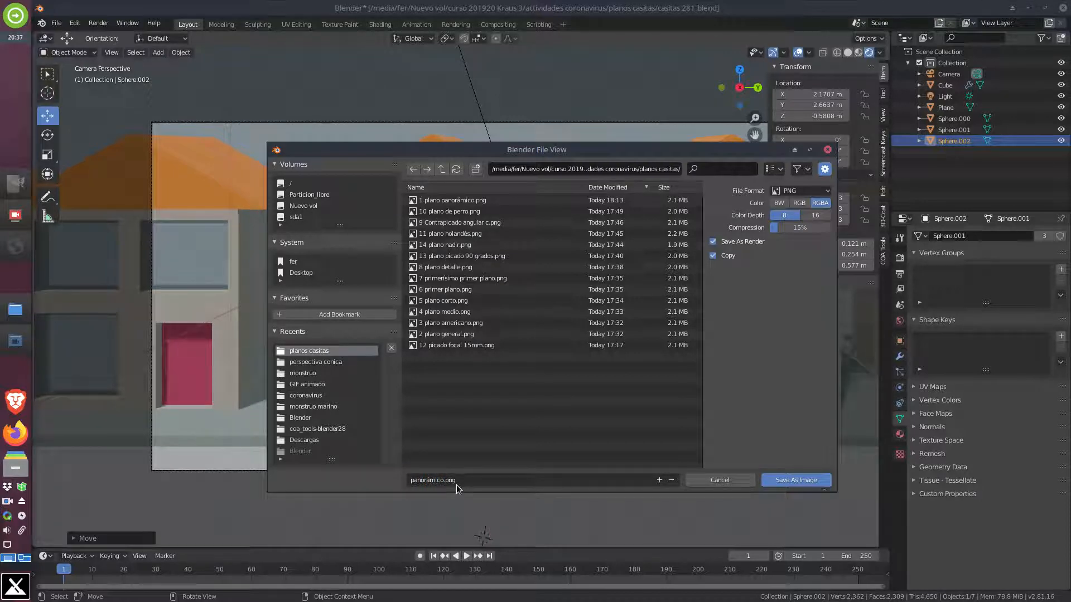
pyautogui.click(792, 480)
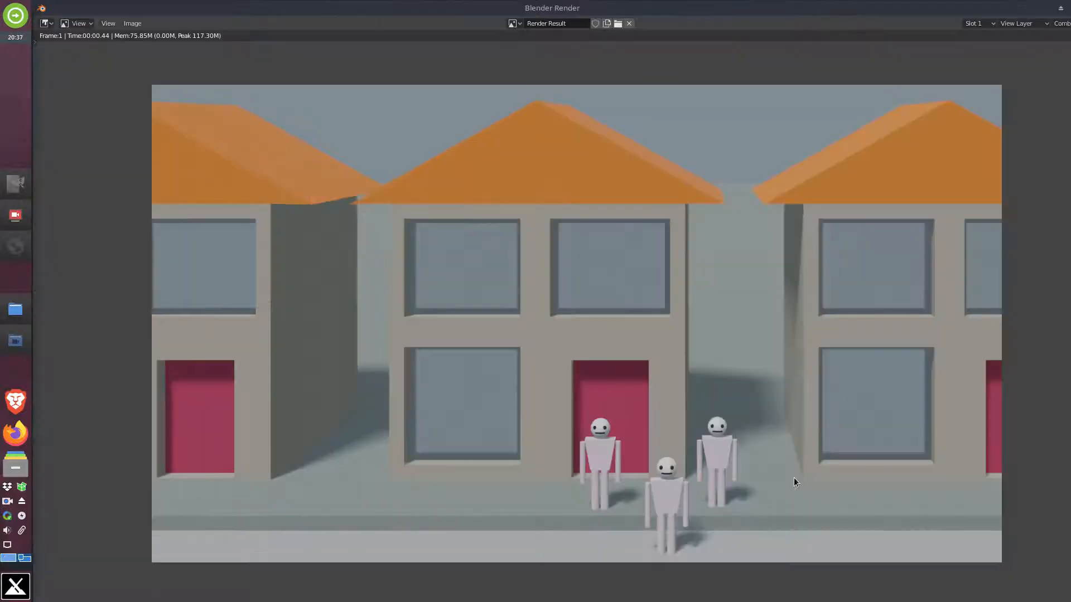
pyautogui.press('Escape')
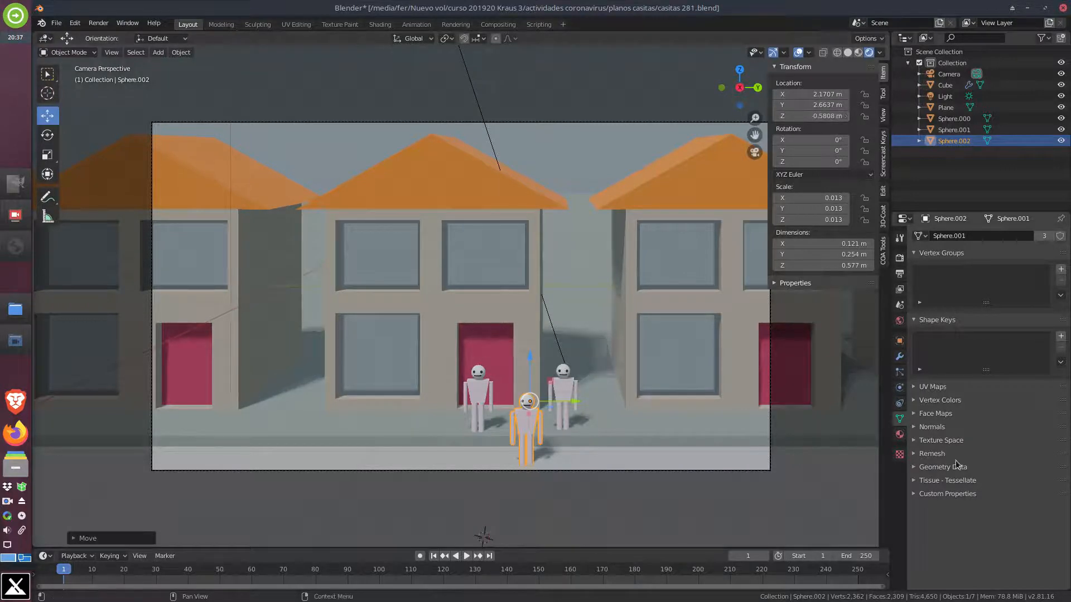
# Turn off the sun light's shadows and raise the light to Z 6.0839 m
pyautogui.click(957, 98)
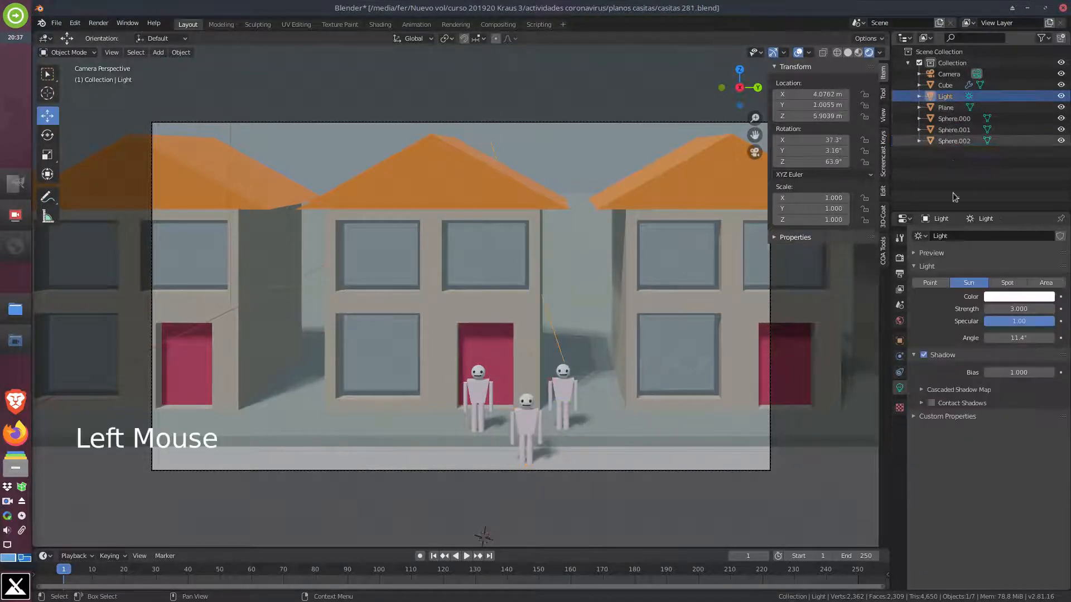
pyautogui.click(923, 354)
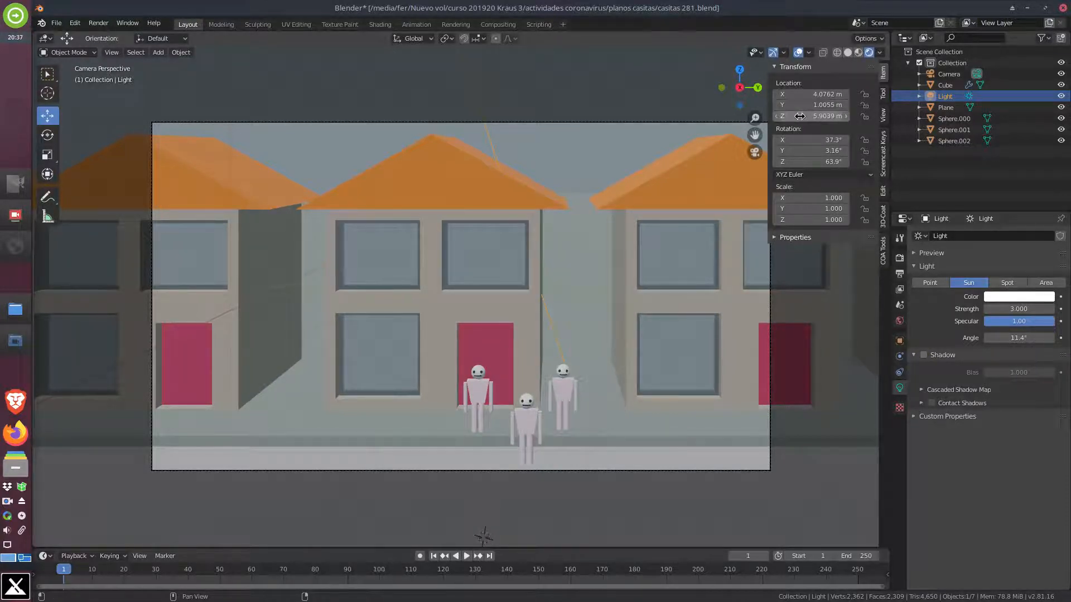
pyautogui.moveTo(799, 116); pyautogui.dragTo(801, 116)
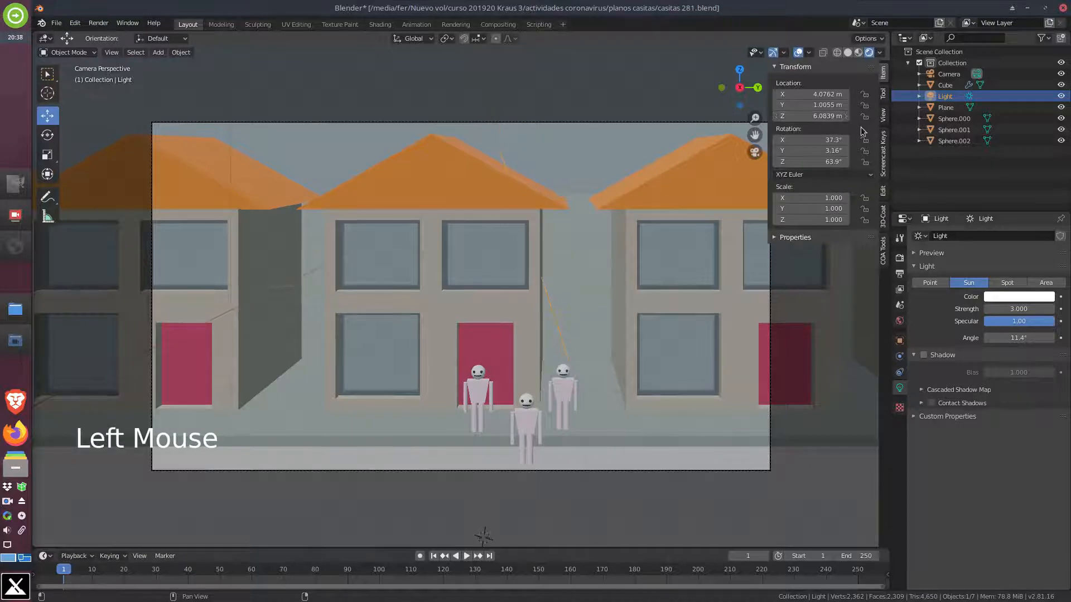
# Move the camera to X 2.8237 m, Y 2.7511 m and Z -0.50977 m for a close shot of the front figure
pyautogui.click(950, 75)
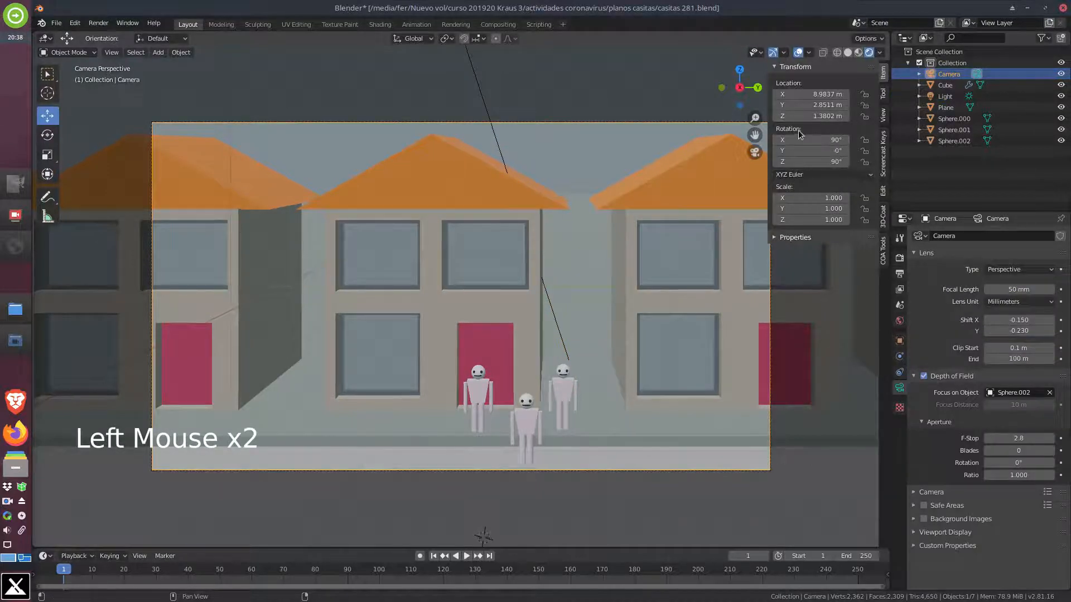
pyautogui.moveTo(811, 116); pyautogui.dragTo(741, 116)
pyautogui.moveTo(803, 93); pyautogui.dragTo(745, 93)
pyautogui.moveTo(824, 116); pyautogui.dragTo(790, 116)
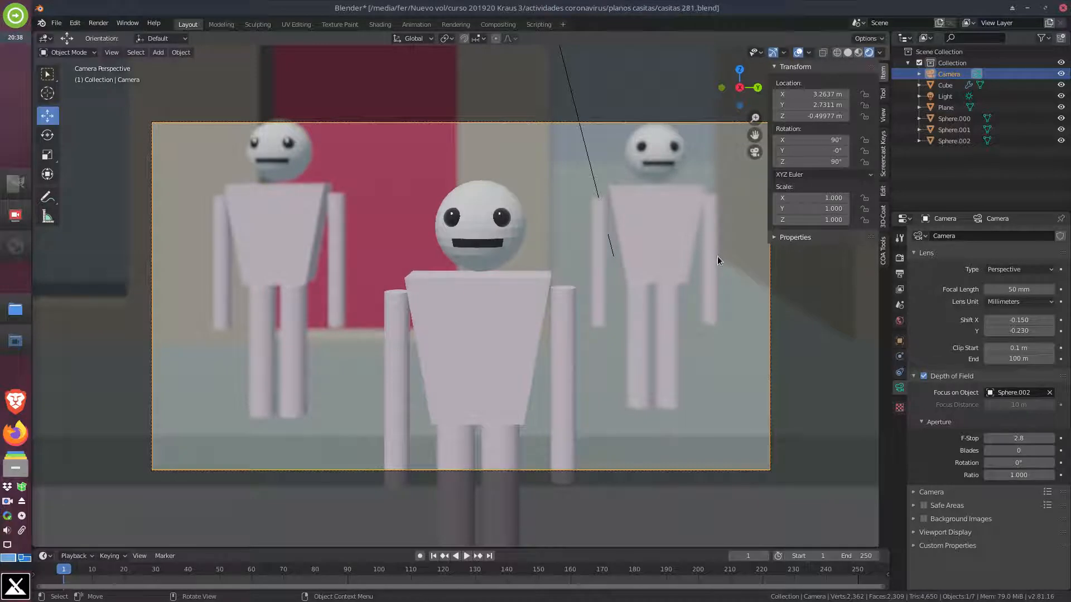
pyautogui.moveTo(806, 117)
pyautogui.mouseDown()
pyautogui.moveTo(816, 117)
pyautogui.moveTo(807, 95)
pyautogui.moveTo(780, 95)
pyautogui.moveTo(787, 115)
pyautogui.mouseUp()
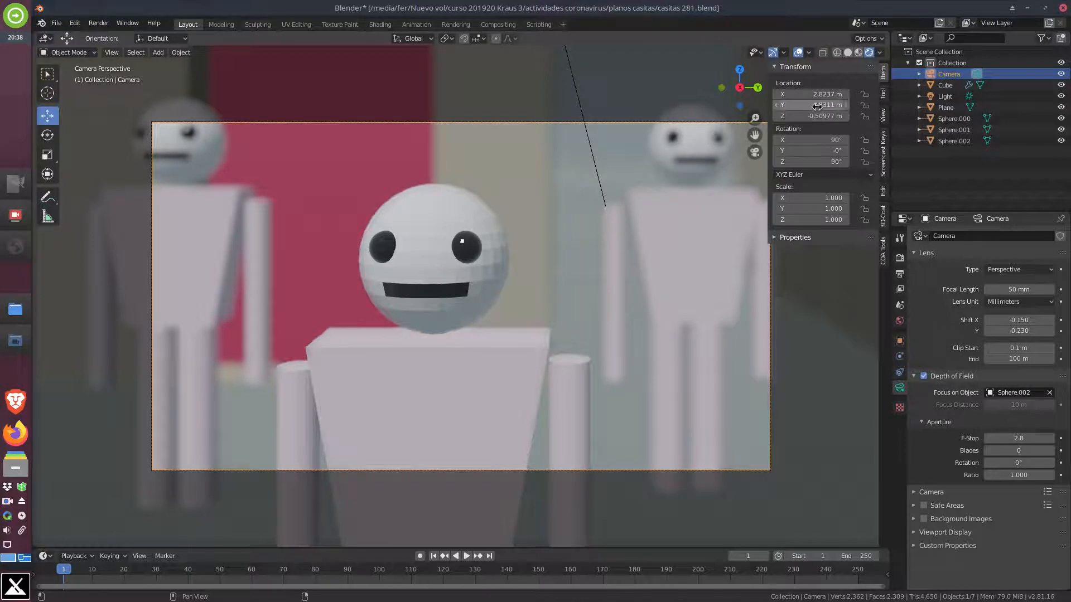
pyautogui.moveTo(816, 104); pyautogui.dragTo(812, 104)
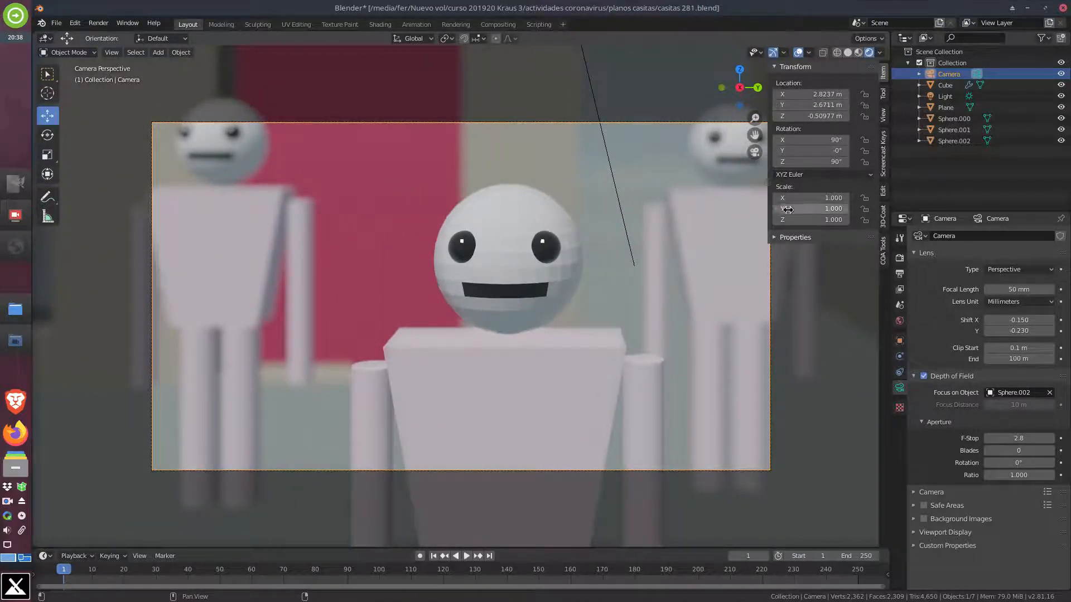
pyautogui.moveTo(812, 105)
pyautogui.mouseDown()
pyautogui.moveTo(831, 105)
pyautogui.moveTo(802, 105)
pyautogui.moveTo(817, 105)
pyautogui.mouseUp()
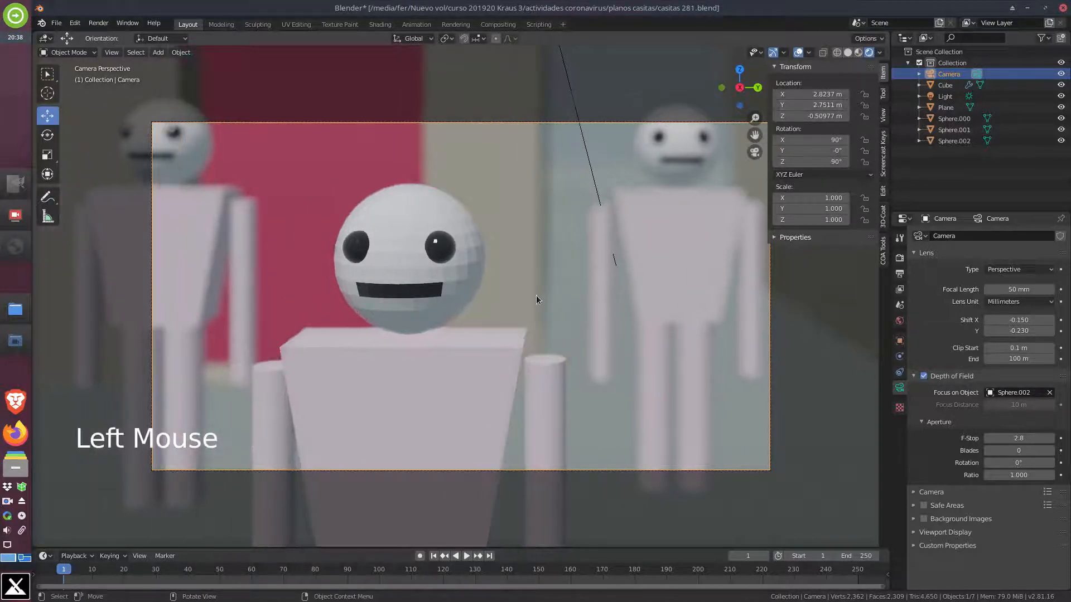
# Rotate the front figure, Sphere.002, 6° about the global Z axis
pyautogui.doubleClick(443, 364)
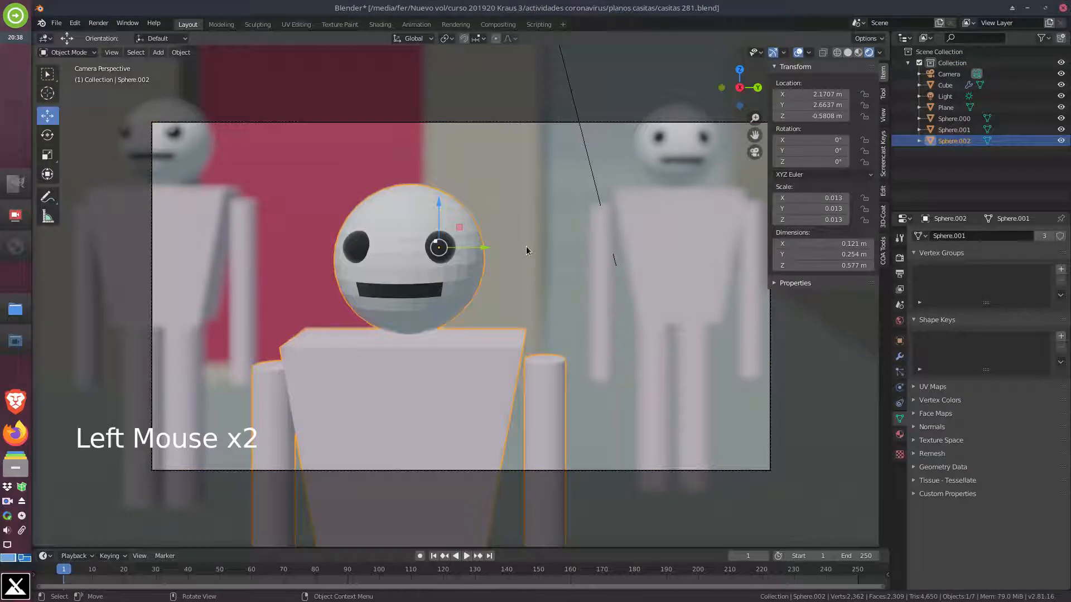
pyautogui.press('r')
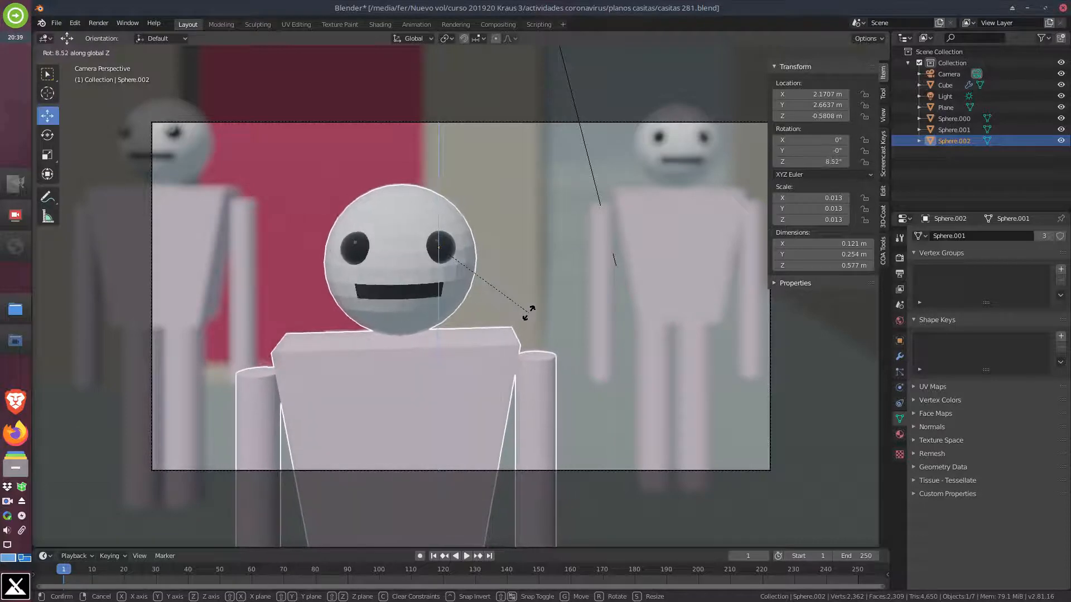
pyautogui.click(520, 312)
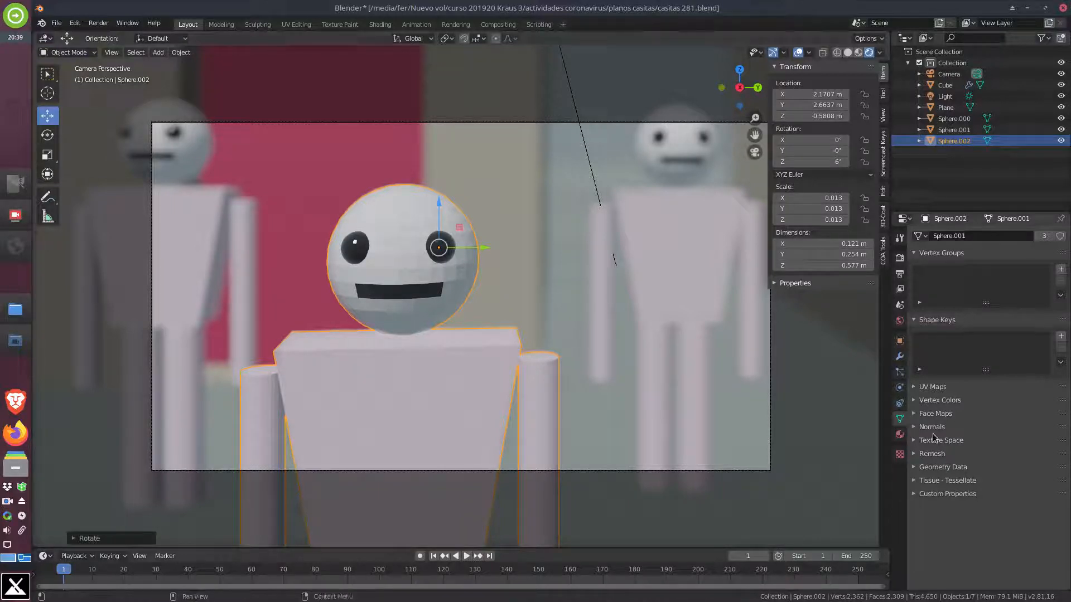
# Set the camera's F-Stop to 7.9 and move the camera to X 3.1136 m, Y 2.7911 m and Z -0.44977 m
pyautogui.click(948, 75)
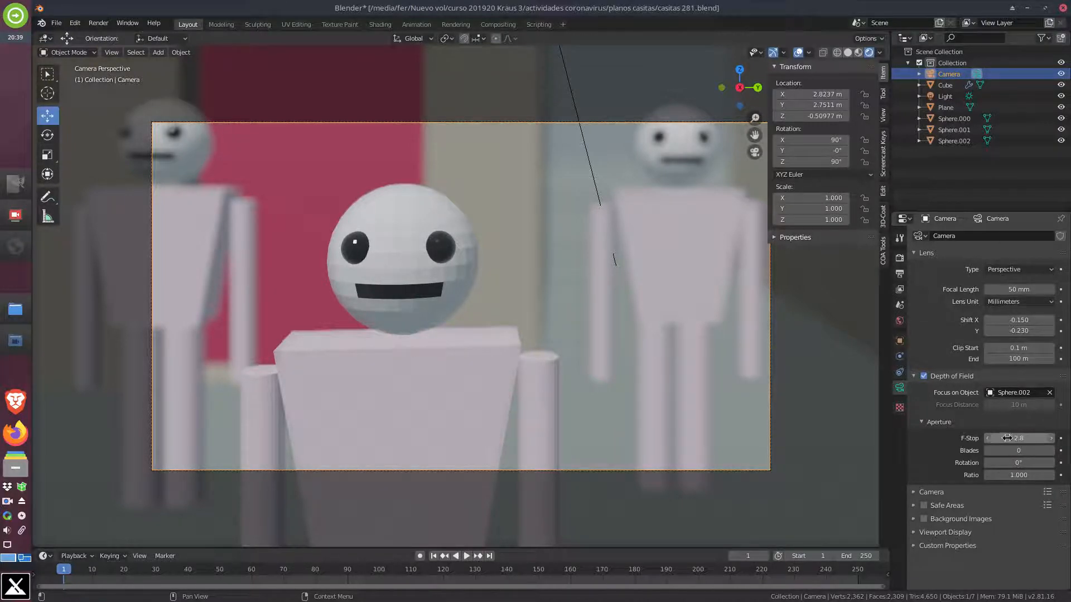
pyautogui.moveTo(991, 440); pyautogui.dragTo(1040, 439)
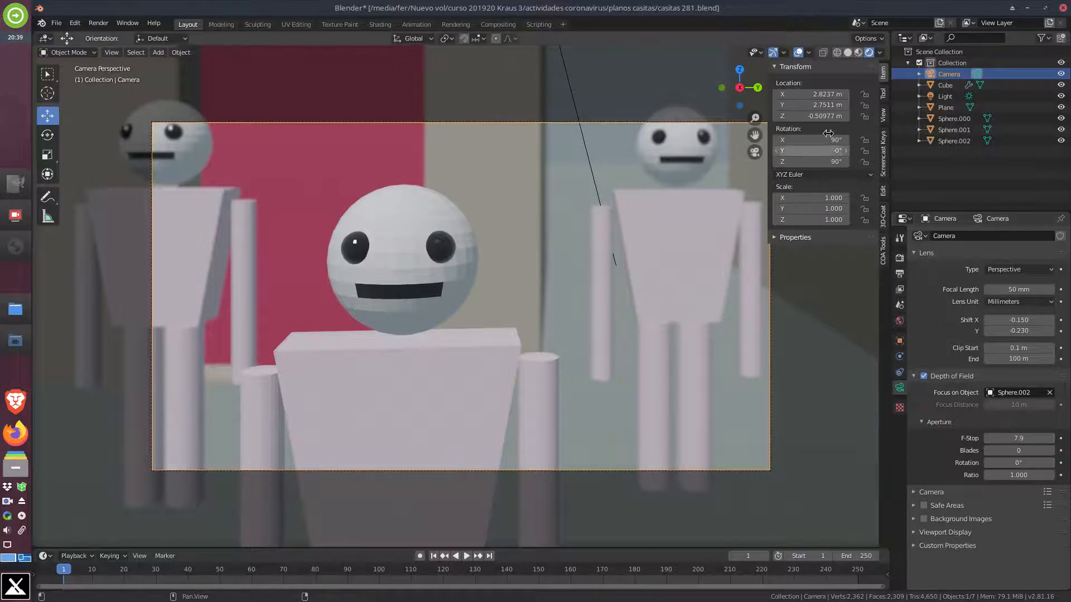
pyautogui.click(801, 92)
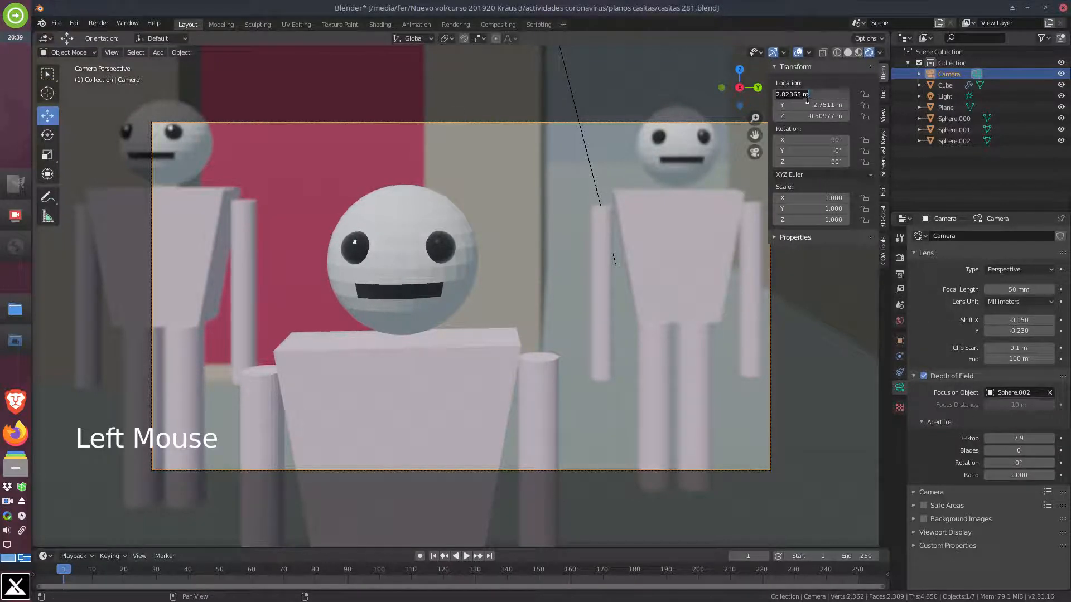
pyautogui.click(792, 126)
pyautogui.moveTo(799, 94); pyautogui.dragTo(802, 116)
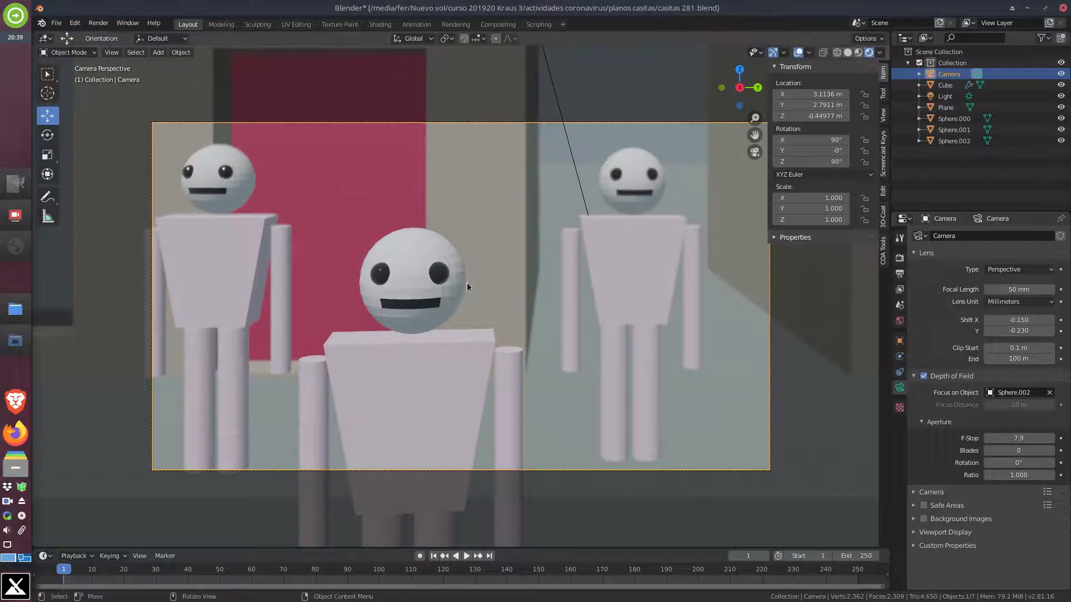
# Replace the camera's depth-of-field focus object with the rear figure Sphere.000
pyautogui.click(1049, 392)
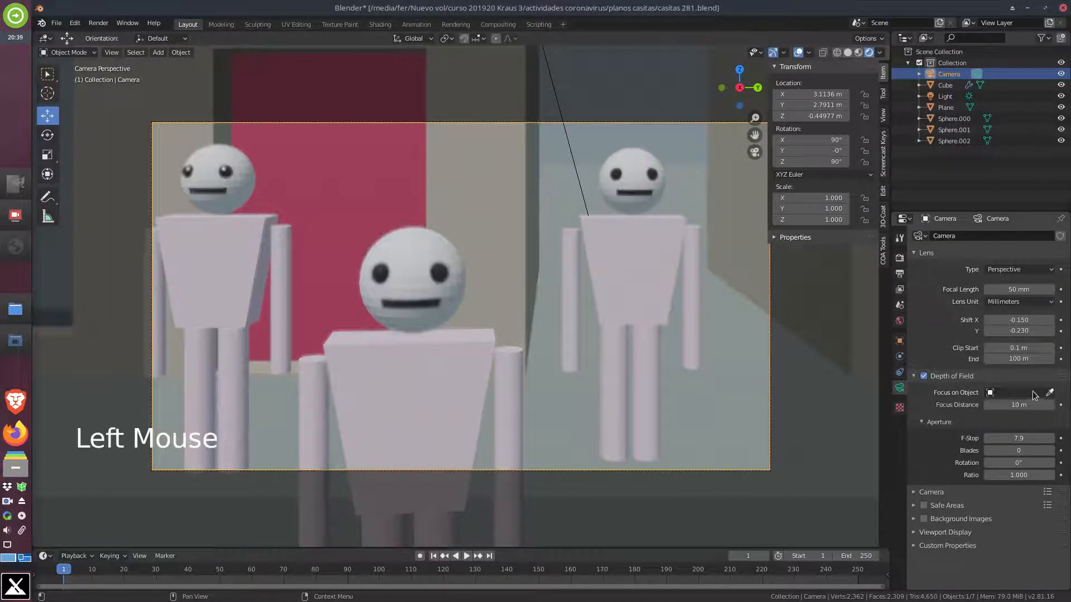
pyautogui.click(1050, 392)
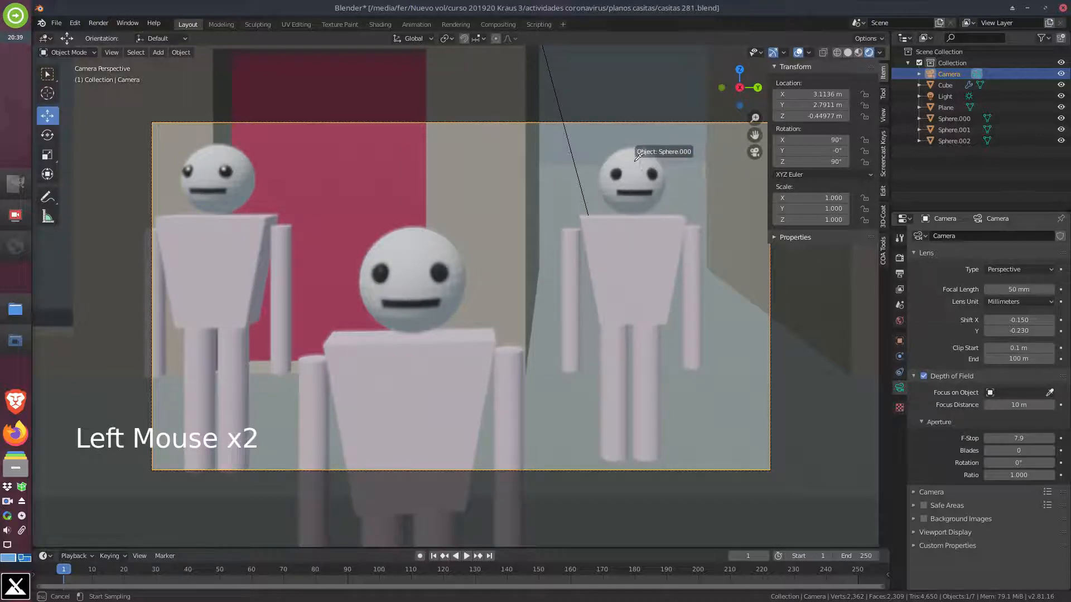
pyautogui.click(635, 166)
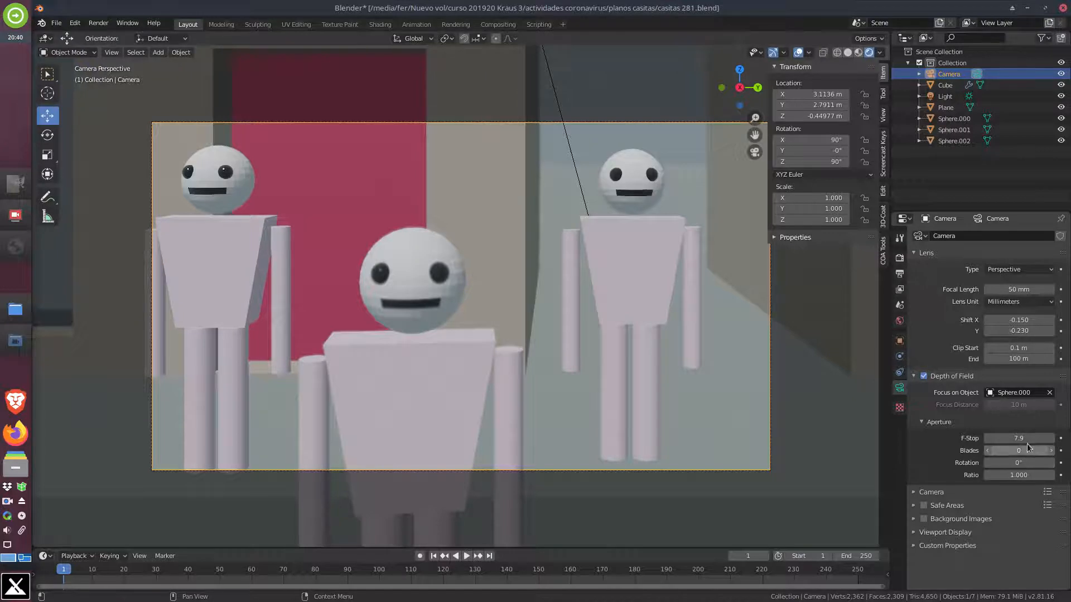
# Set the camera's F-Stop to 6.5 and replace its depth-of-field focus object with the front figure, Sphere.002
pyautogui.moveTo(1019, 439); pyautogui.dragTo(973, 439)
pyautogui.click(1050, 392)
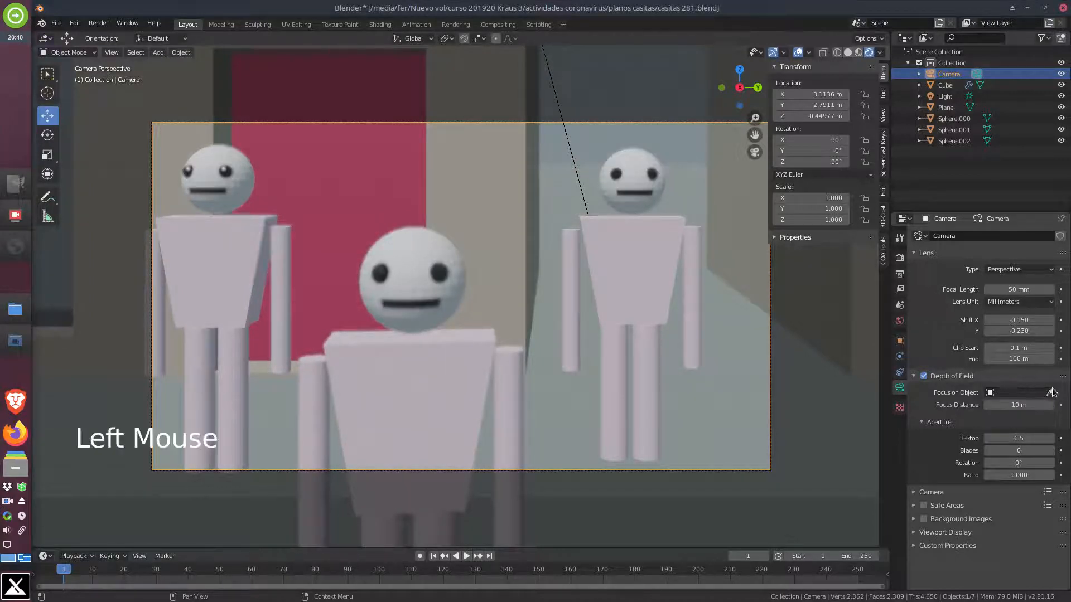
pyautogui.click(1051, 392)
pyautogui.click(421, 273)
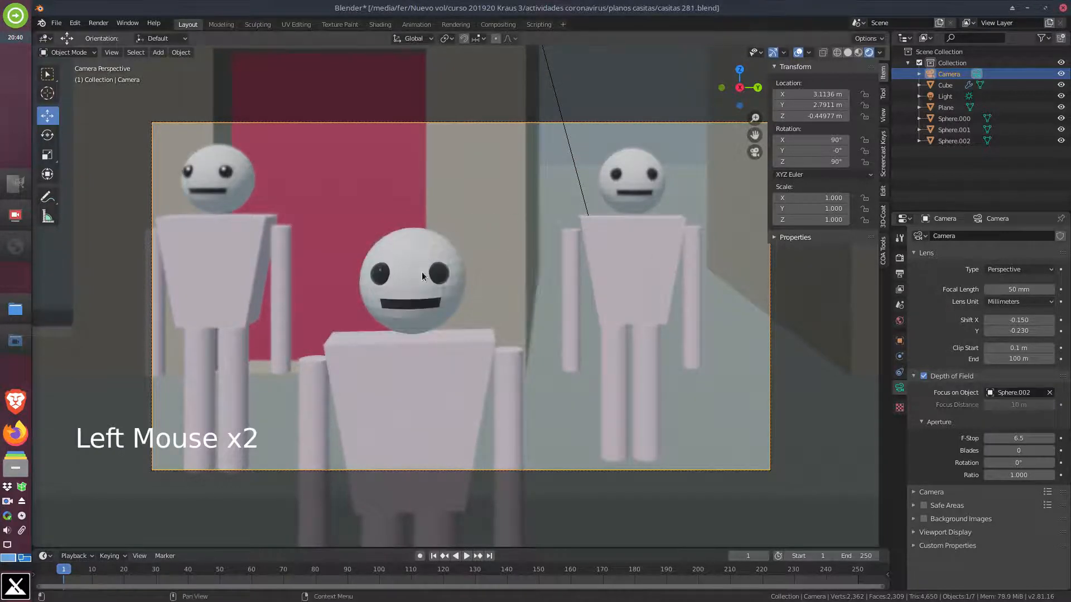
# Move the camera to X 3.1436 m and Y 2.6911 m to recompose the medium shot
pyautogui.click(667, 465)
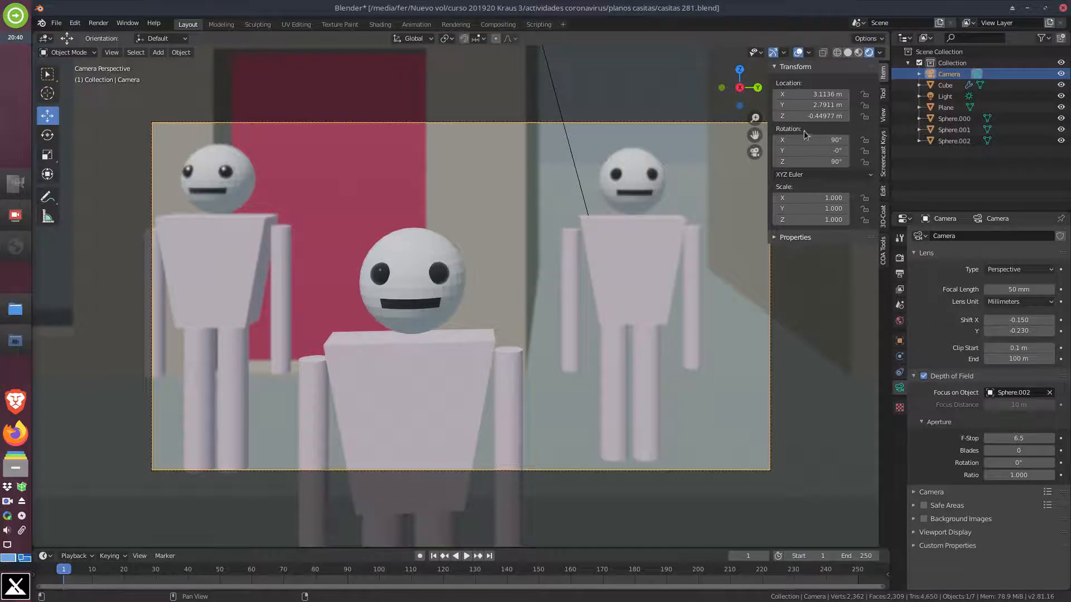
pyautogui.moveTo(795, 94); pyautogui.dragTo(770, 105)
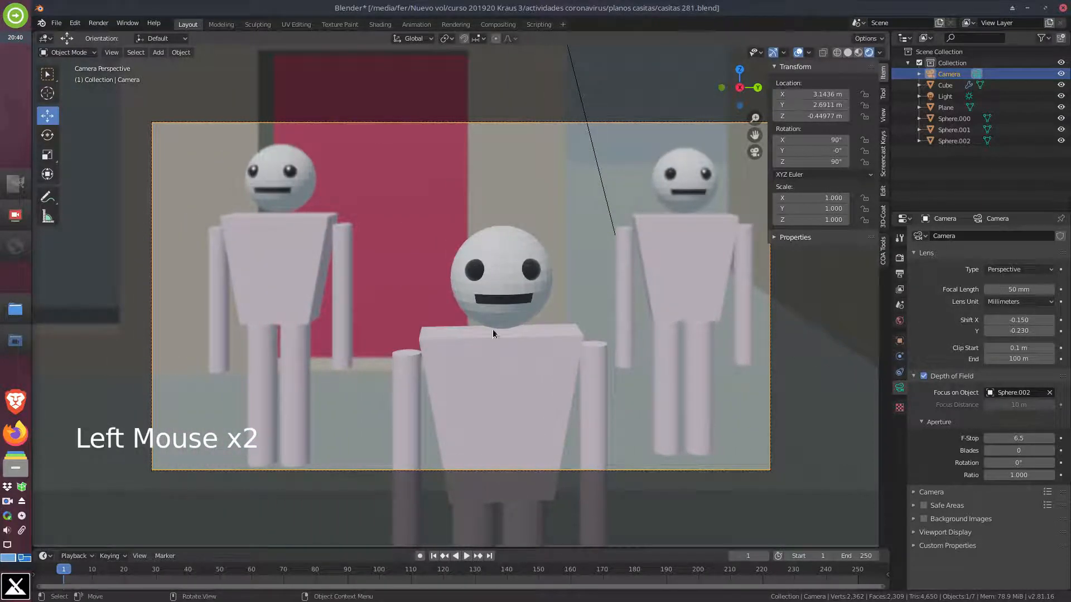
# Render the medium shot and save the image as medio.png in the planos casitas folder
pyautogui.click(98, 23)
pyautogui.click(107, 36)
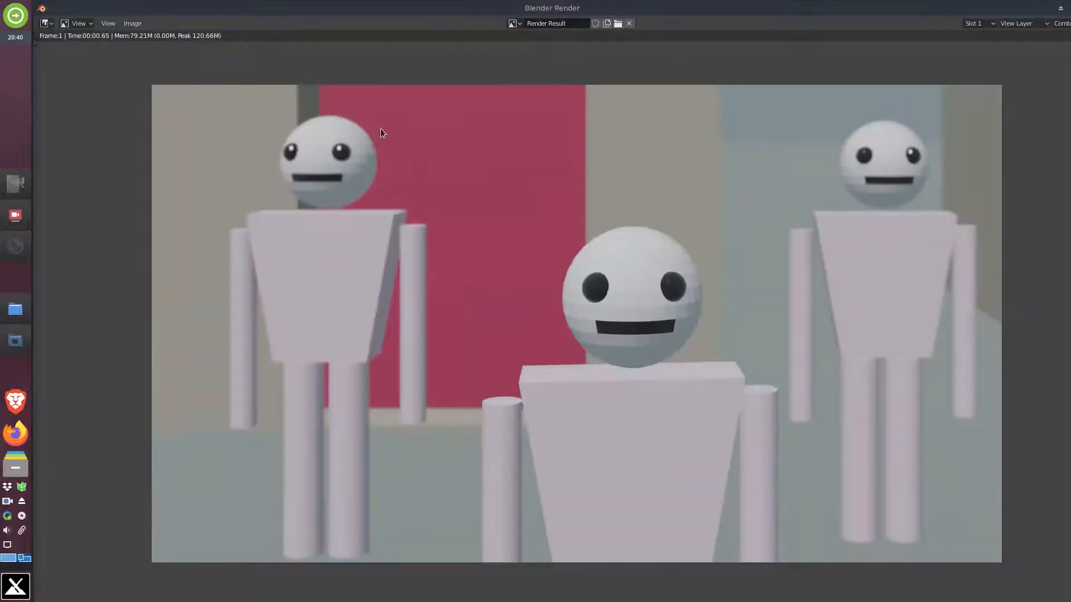
pyautogui.click(133, 23)
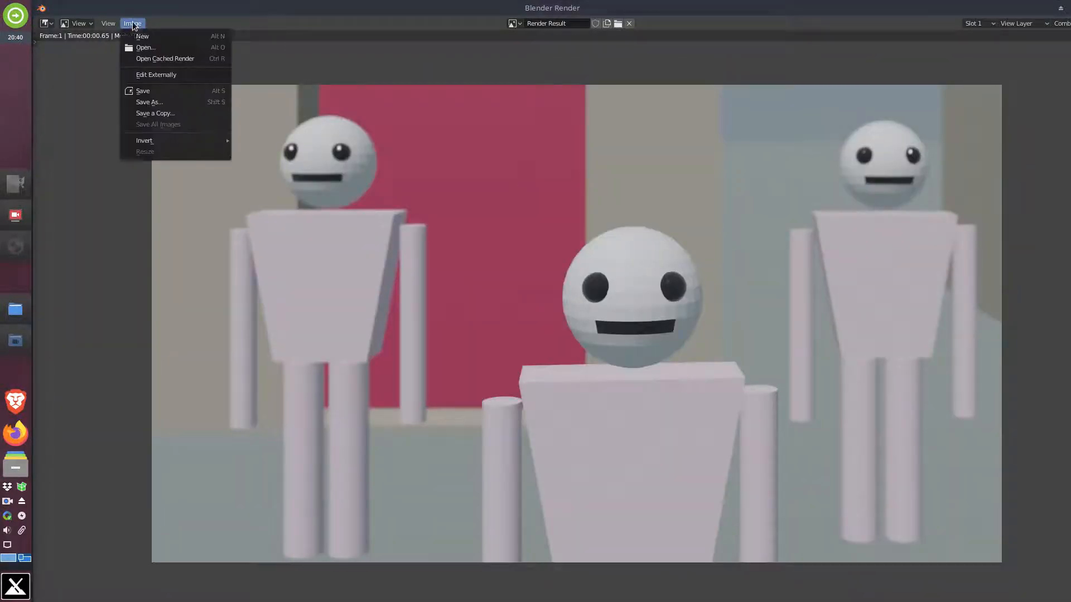
pyautogui.click(149, 102)
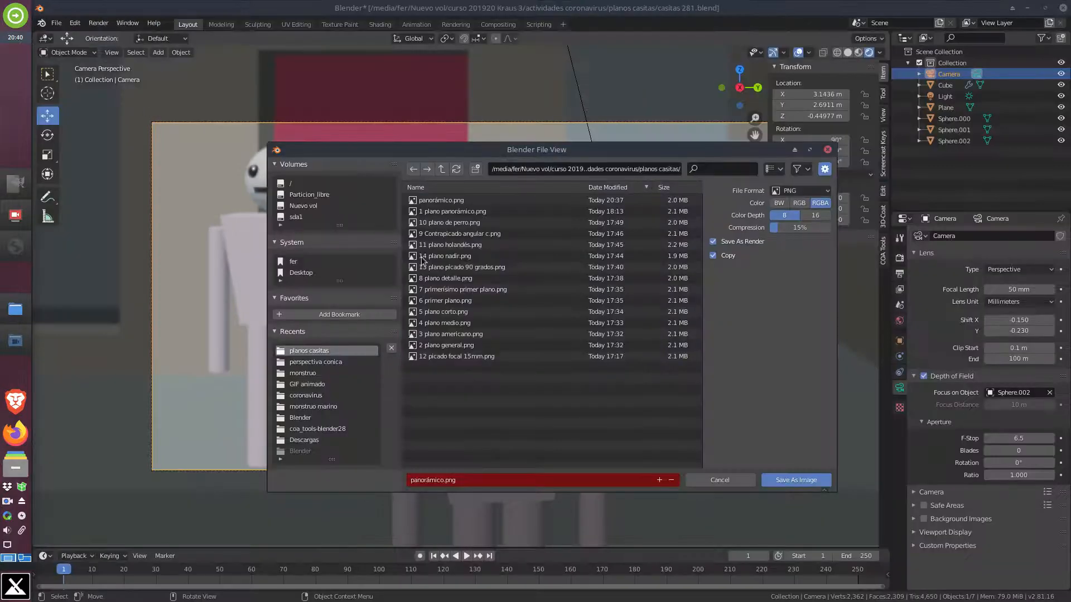
pyautogui.click(444, 478)
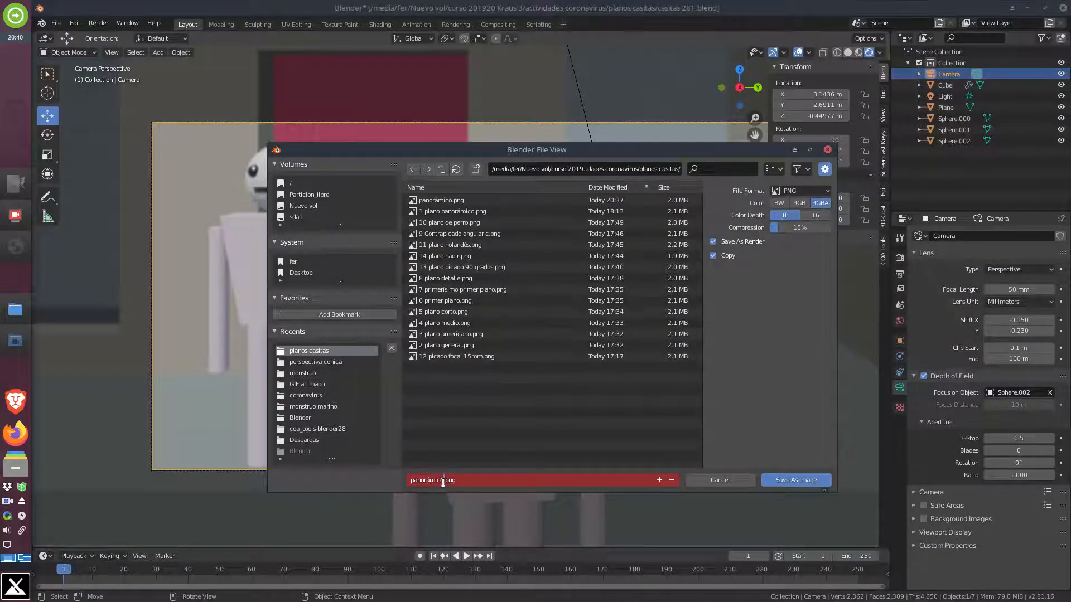
pyautogui.moveTo(443, 481); pyautogui.dragTo(411, 478)
pyautogui.write('m')
pyautogui.press('Return')
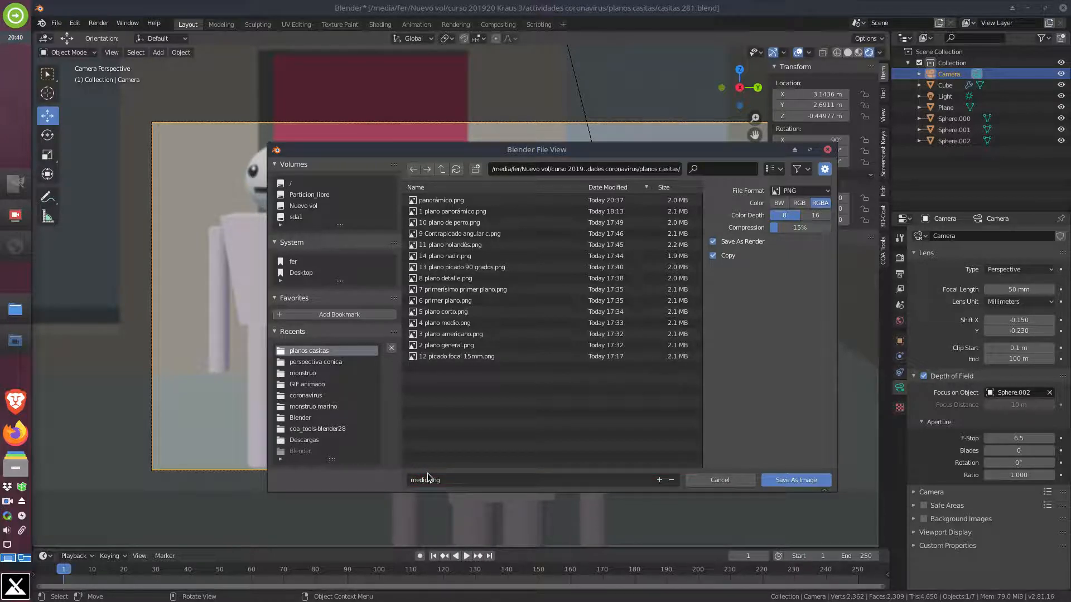
pyautogui.click(785, 479)
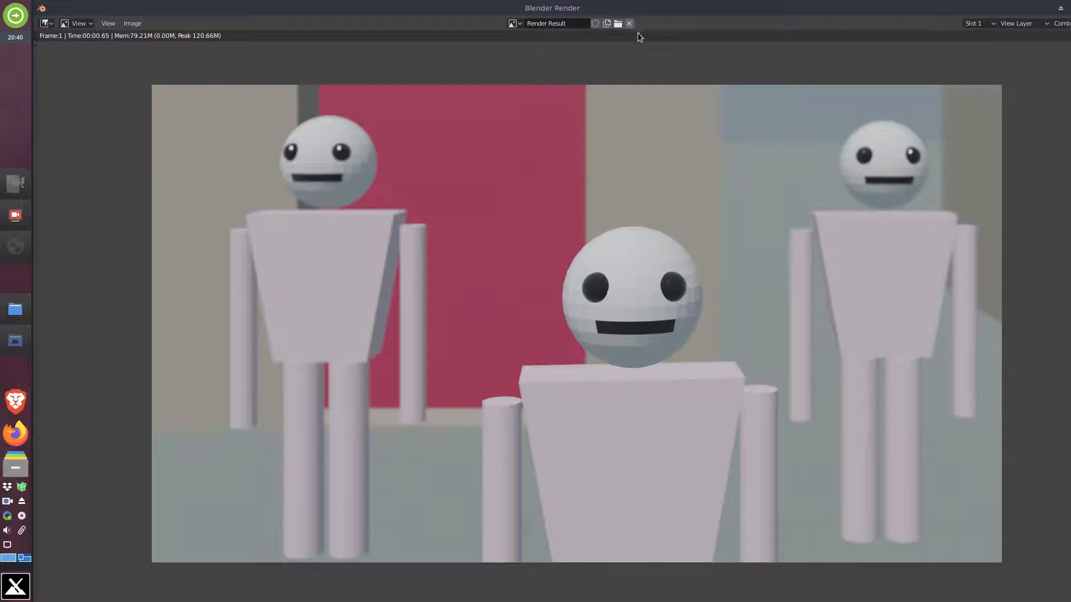
pyautogui.press('Escape')
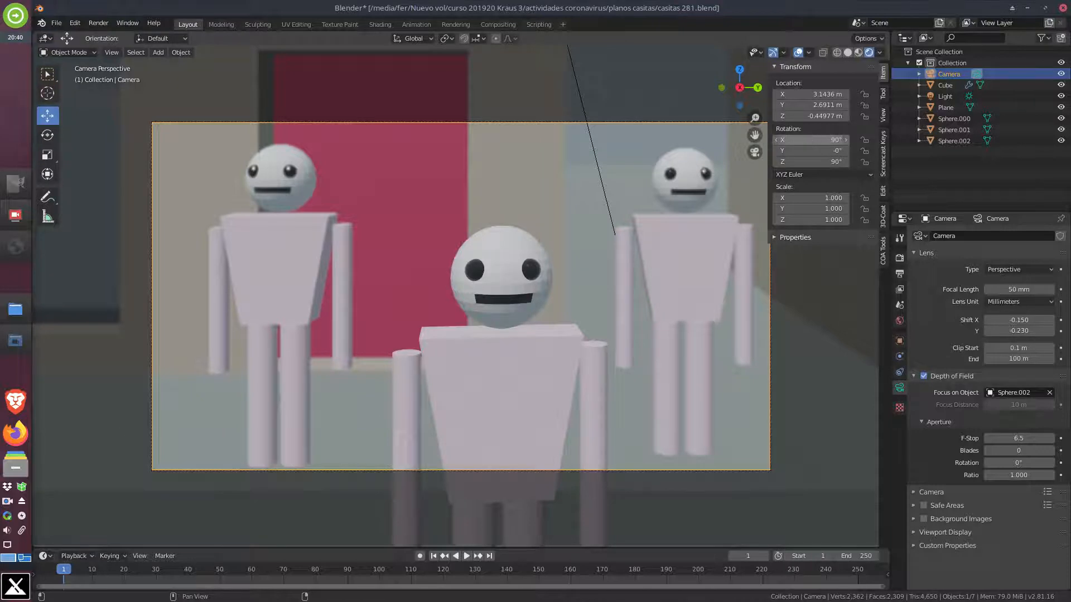
# Set up a low-angle shot with the camera at X 3.8536 m, Y 2.8511 m, Z -1.0898 m and X rotation 119°
pyautogui.moveTo(814, 140); pyautogui.dragTo(864, 139)
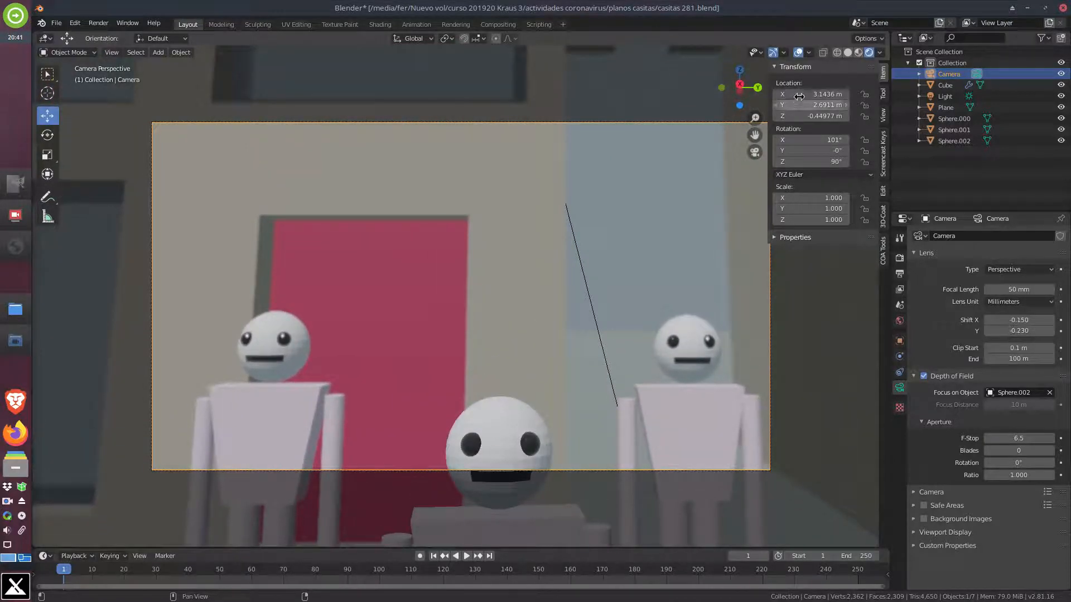
pyautogui.moveTo(799, 95); pyautogui.dragTo(838, 139)
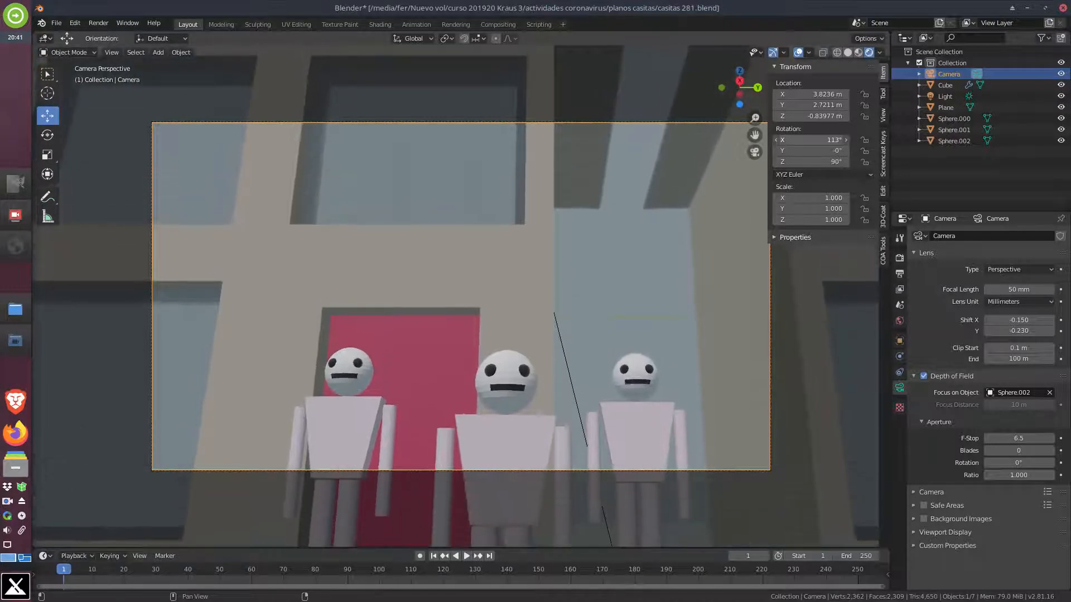
pyautogui.moveTo(814, 93); pyautogui.dragTo(829, 139)
pyautogui.moveTo(809, 94); pyautogui.dragTo(812, 116)
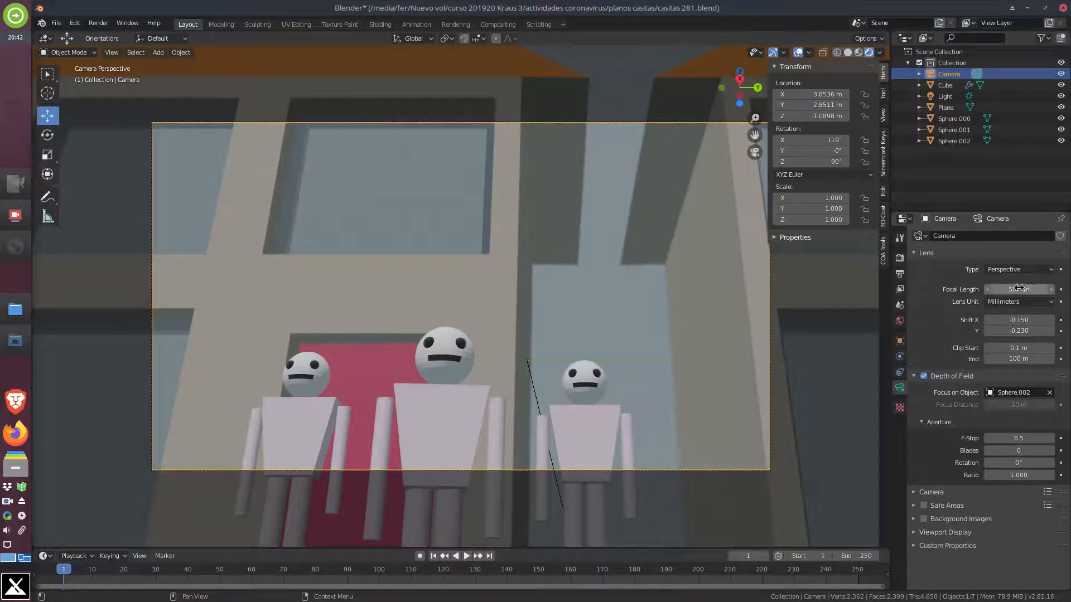
# Try a wide-angle view with a 12 mm focal length and the camera at X 2.6636 m, Y 2.8011 m, Z -0.87977 m
pyautogui.moveTo(1028, 289); pyautogui.dragTo(951, 289)
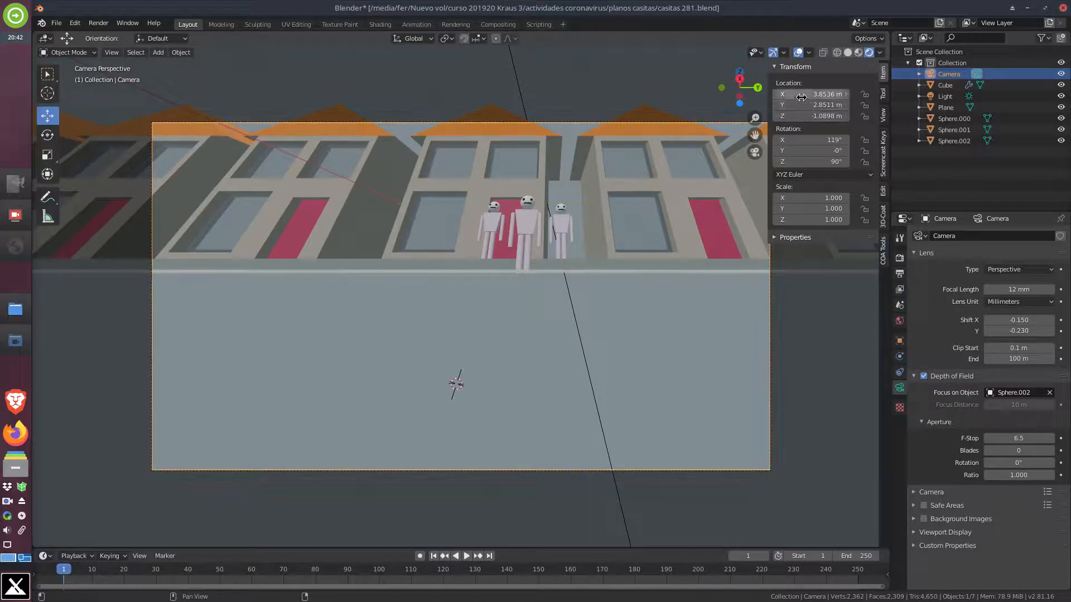
pyautogui.moveTo(793, 94); pyautogui.dragTo(747, 94)
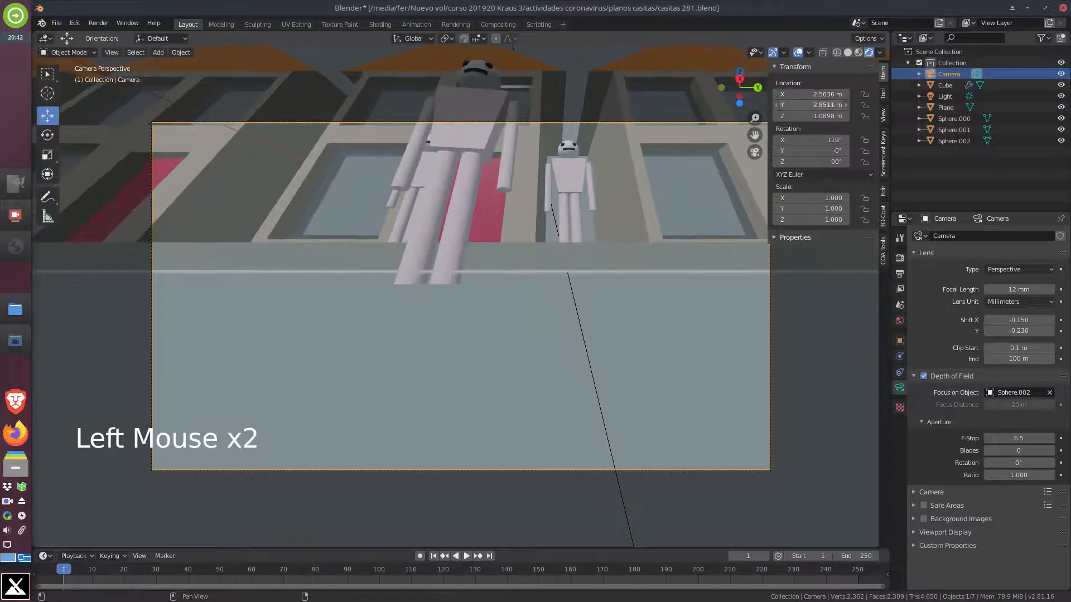
pyautogui.moveTo(814, 105)
pyautogui.mouseDown()
pyautogui.moveTo(803, 104)
pyautogui.moveTo(830, 116)
pyautogui.moveTo(802, 94)
pyautogui.moveTo(817, 93)
pyautogui.moveTo(808, 105)
pyautogui.moveTo(818, 116)
pyautogui.mouseUp()
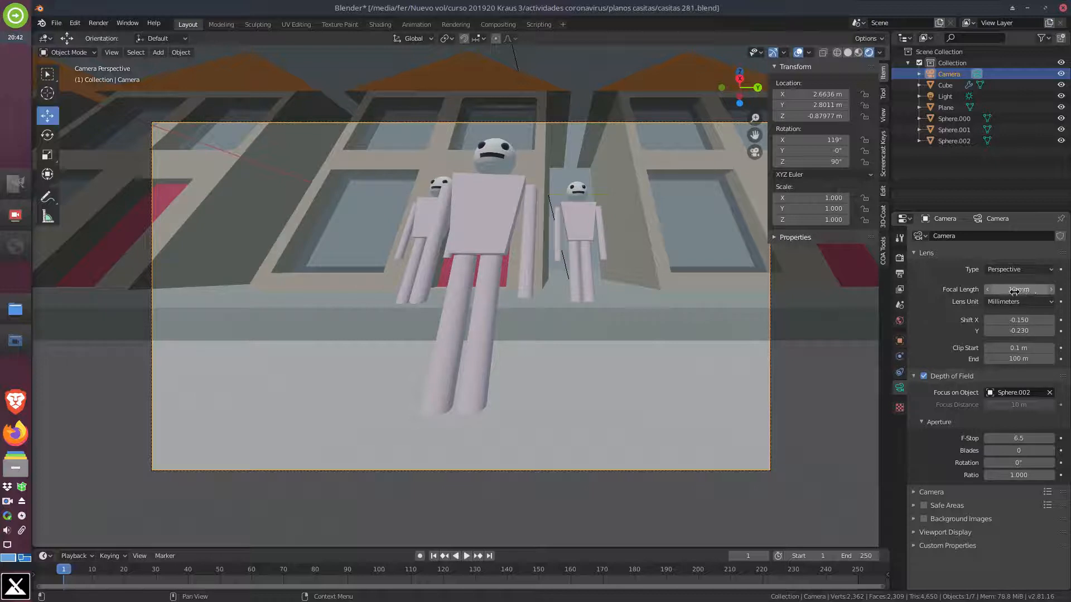
# Try a telephoto view with a 92 mm focal length, camera X location 6.2136 m and X rotation 98.5°
pyautogui.moveTo(1005, 289); pyautogui.dragTo(1066, 289)
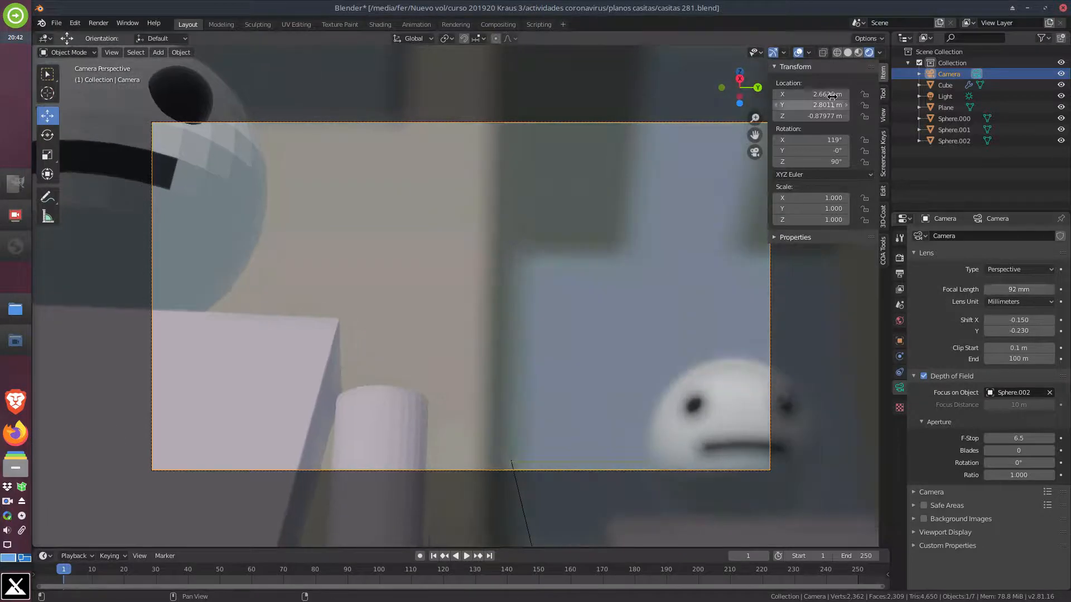
pyautogui.moveTo(814, 93)
pyautogui.mouseDown()
pyautogui.moveTo(792, 94)
pyautogui.moveTo(834, 92)
pyautogui.mouseUp()
pyautogui.moveTo(798, 141); pyautogui.dragTo(790, 142)
pyautogui.moveTo(808, 97); pyautogui.dragTo(858, 97)
pyautogui.moveTo(803, 140); pyautogui.dragTo(792, 139)
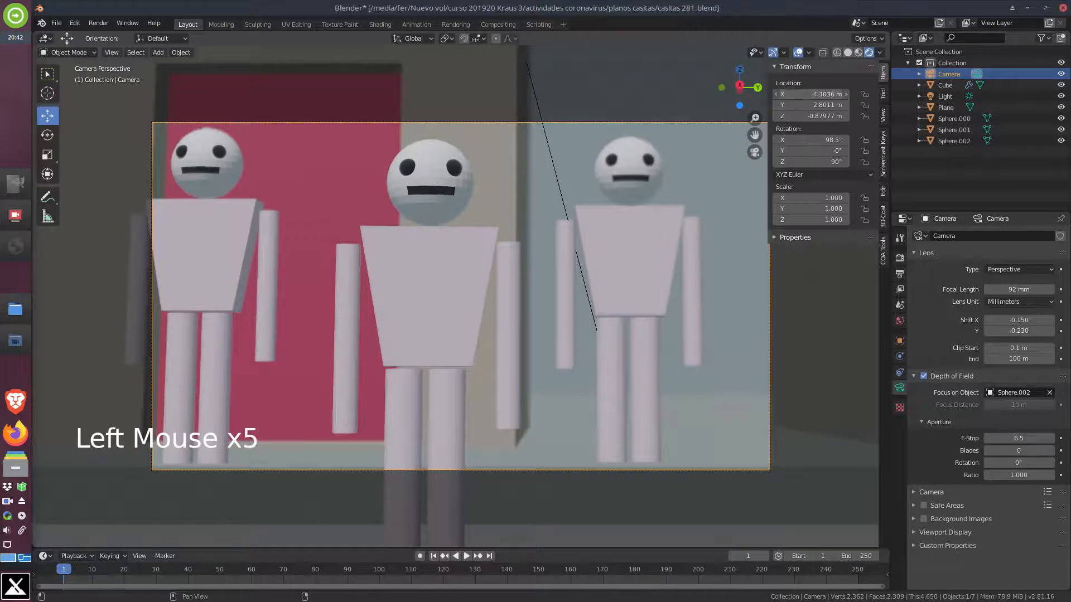
pyautogui.moveTo(811, 94); pyautogui.dragTo(859, 94)
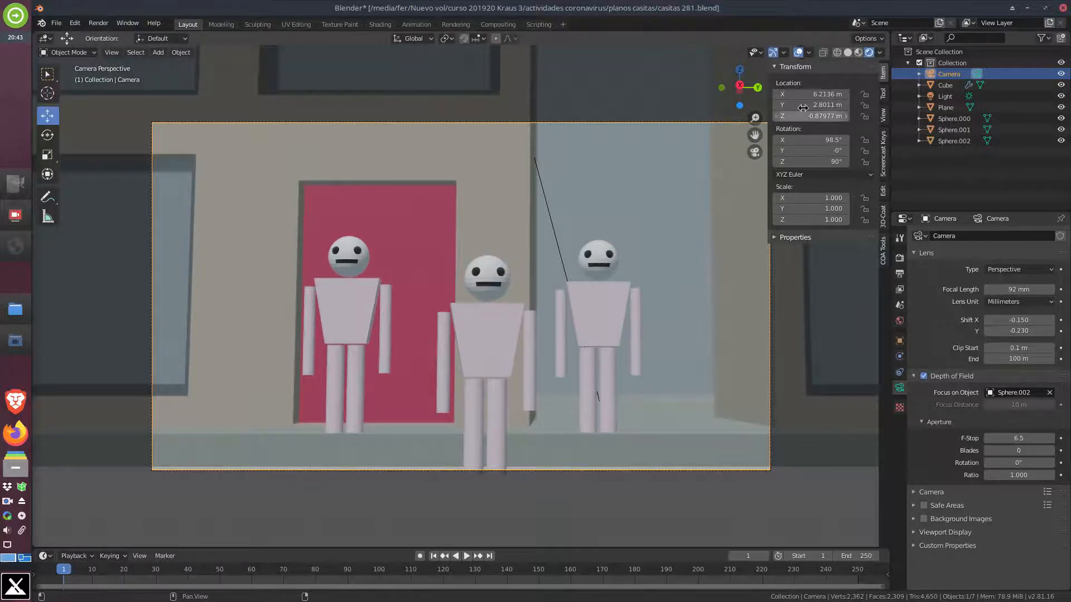
# Set the focal length to 50 mm and reframe the camera at X 4.4036 m, Z -0.96977 m with X rotation 107°
pyautogui.click(1020, 289)
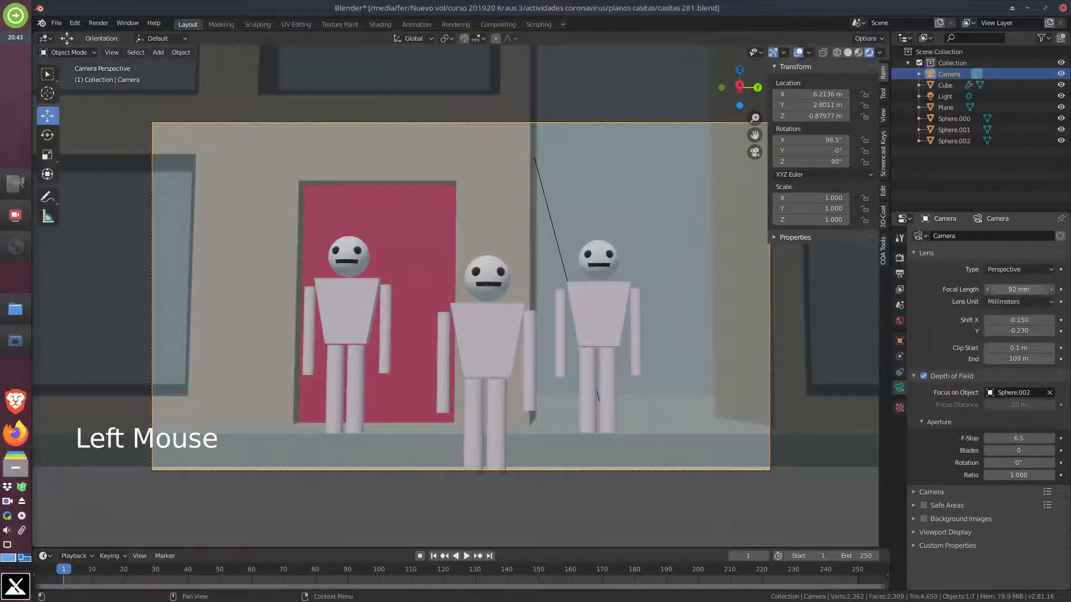
pyautogui.write('50')
pyautogui.press('Return')
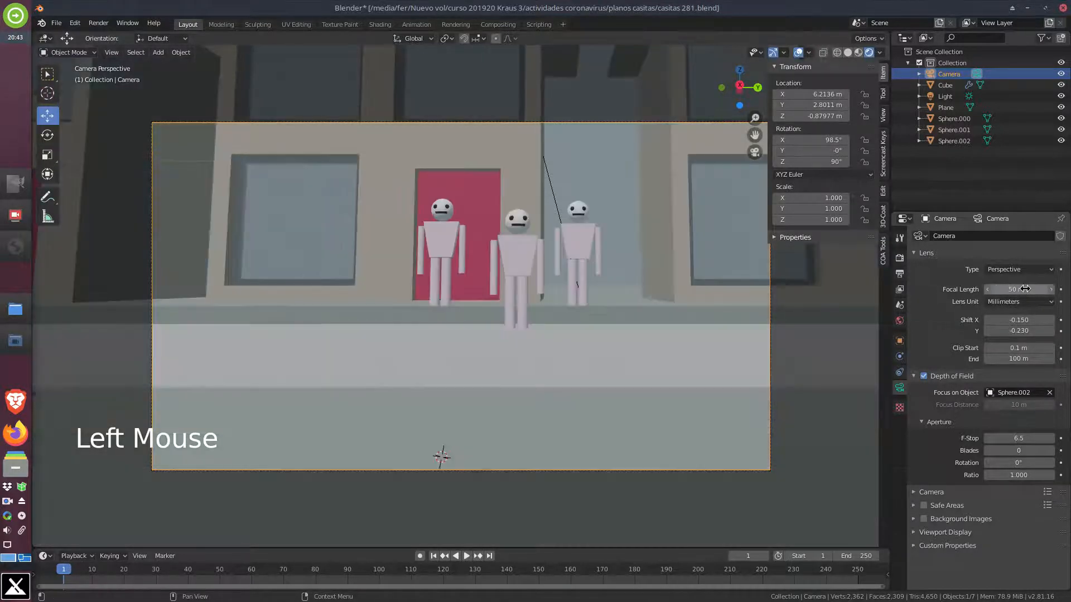
pyautogui.moveTo(817, 94); pyautogui.dragTo(724, 94)
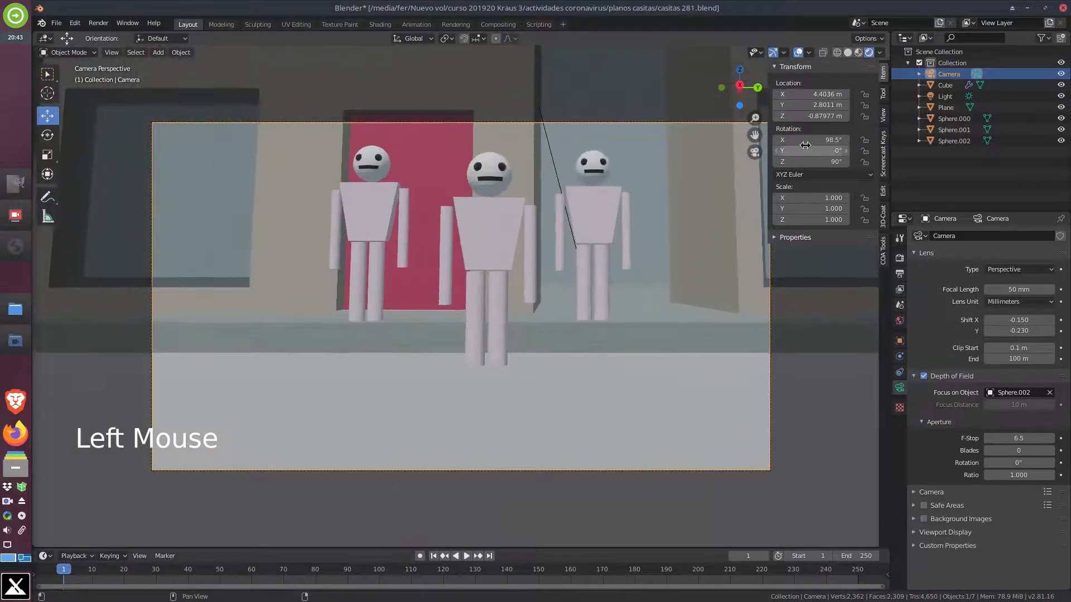
pyautogui.moveTo(808, 141); pyautogui.dragTo(798, 116)
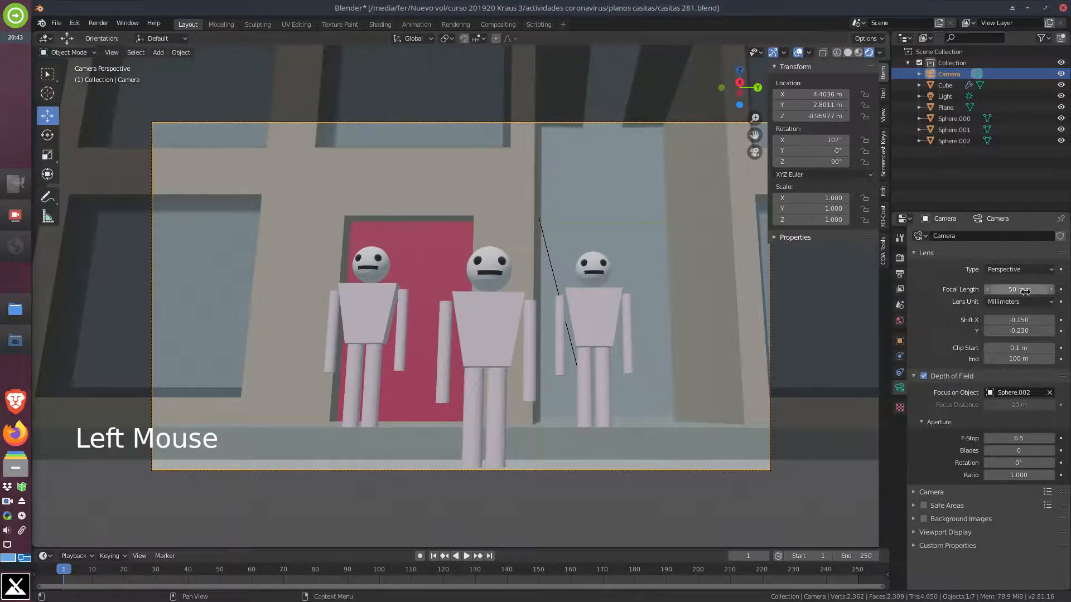
# Set the focal length to 27 mm and the camera to X 3.1236 m, Y 2.8311 m, Z -0.84977 m, X rotation 112°
pyautogui.moveTo(1028, 289); pyautogui.dragTo(998, 289)
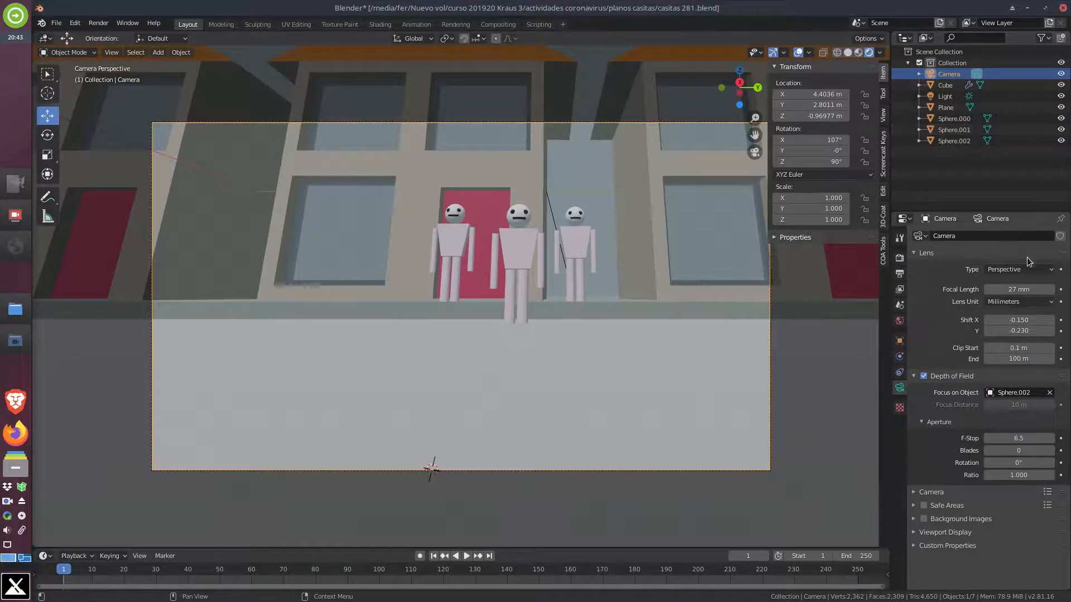
pyautogui.moveTo(1018, 289); pyautogui.dragTo(1015, 289)
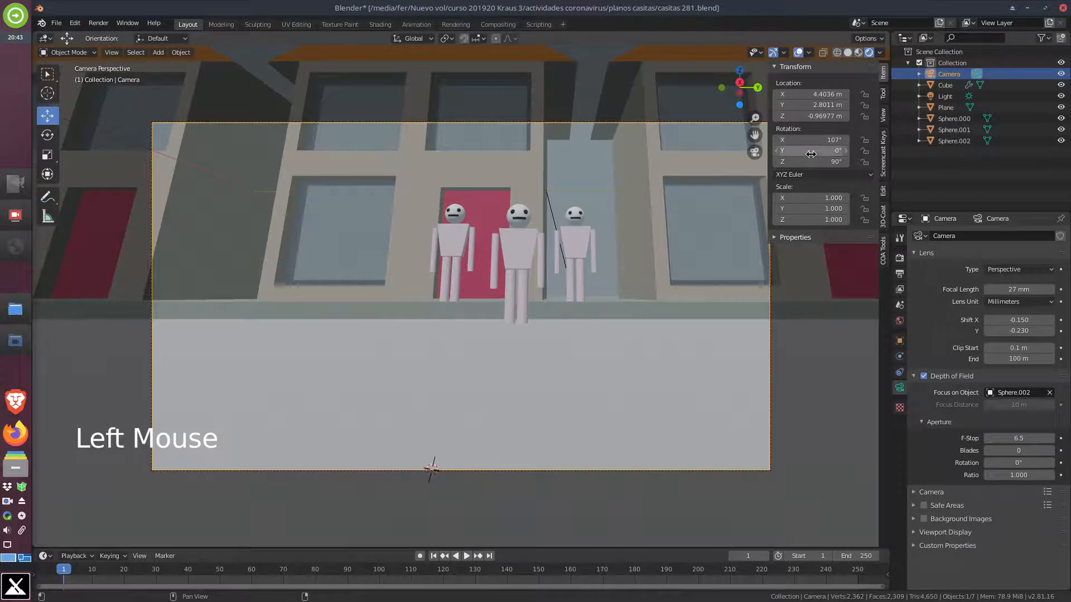
pyautogui.moveTo(798, 95)
pyautogui.mouseDown()
pyautogui.moveTo(811, 116)
pyautogui.moveTo(801, 94)
pyautogui.moveTo(786, 94)
pyautogui.mouseUp()
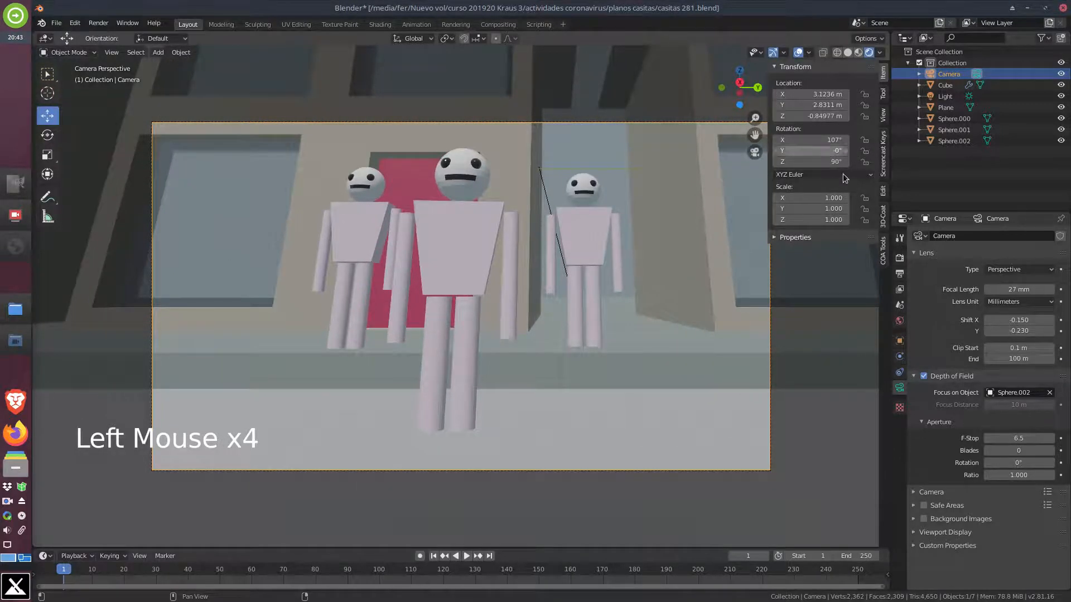
pyautogui.moveTo(807, 140); pyautogui.dragTo(815, 140)
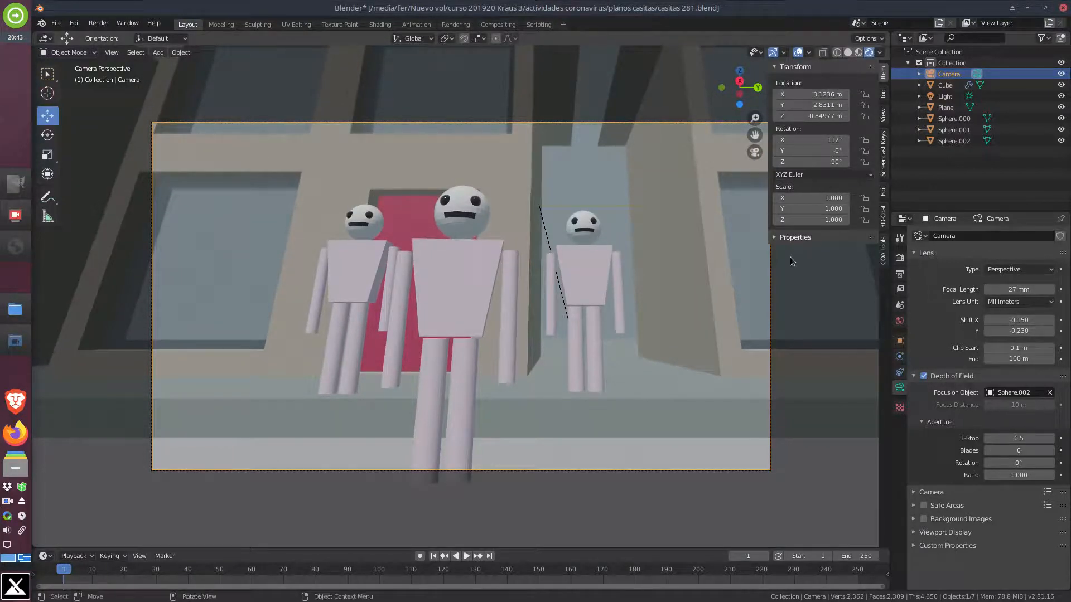
# Set up a high-angle shot with camera X rotation 62.9° and location X 3.0036 m, Z 0.24023 m
pyautogui.moveTo(788, 142); pyautogui.dragTo(724, 143)
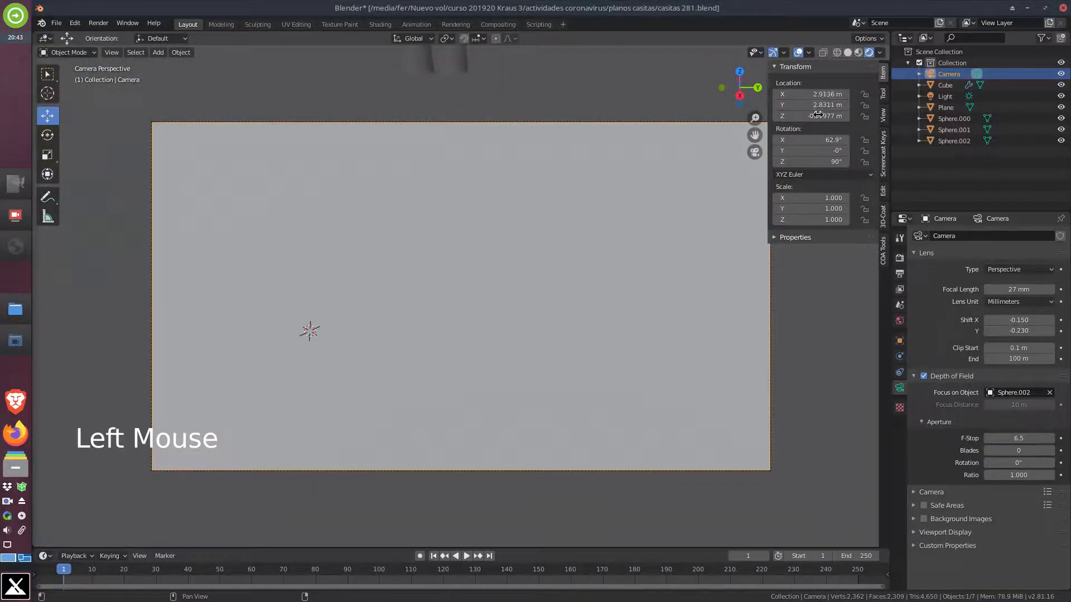
pyautogui.moveTo(811, 116); pyautogui.dragTo(825, 94)
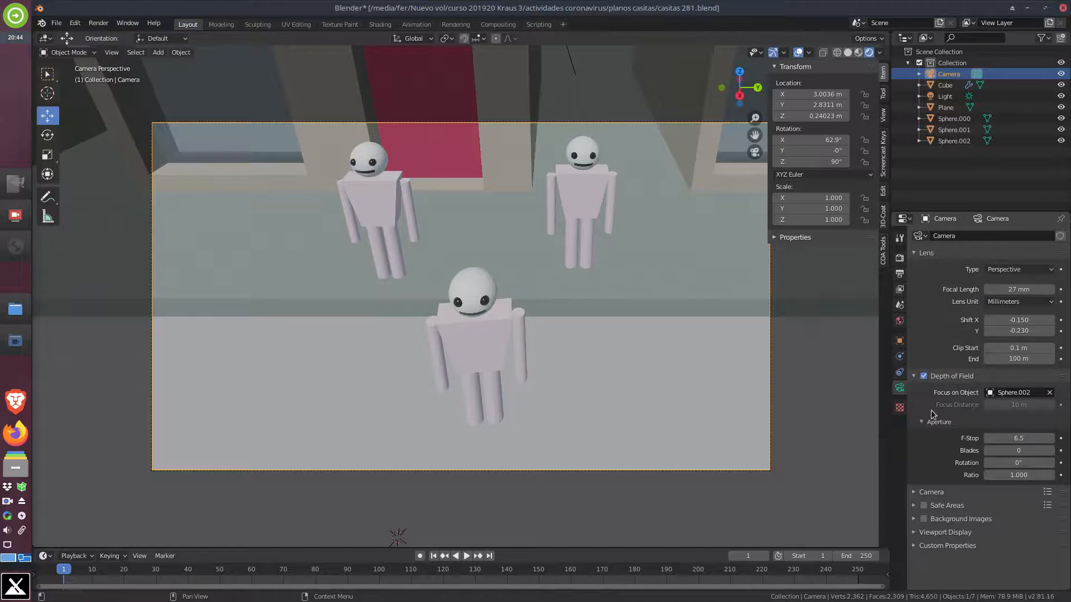
# Blur the rear figures by setting the camera's focal length to 53 mm and its F-Stop to 0.6
pyautogui.click(899, 393)
pyautogui.moveTo(1018, 438)
pyautogui.mouseDown()
pyautogui.moveTo(985, 438)
pyautogui.moveTo(1017, 438)
pyautogui.moveTo(1006, 438)
pyautogui.mouseUp()
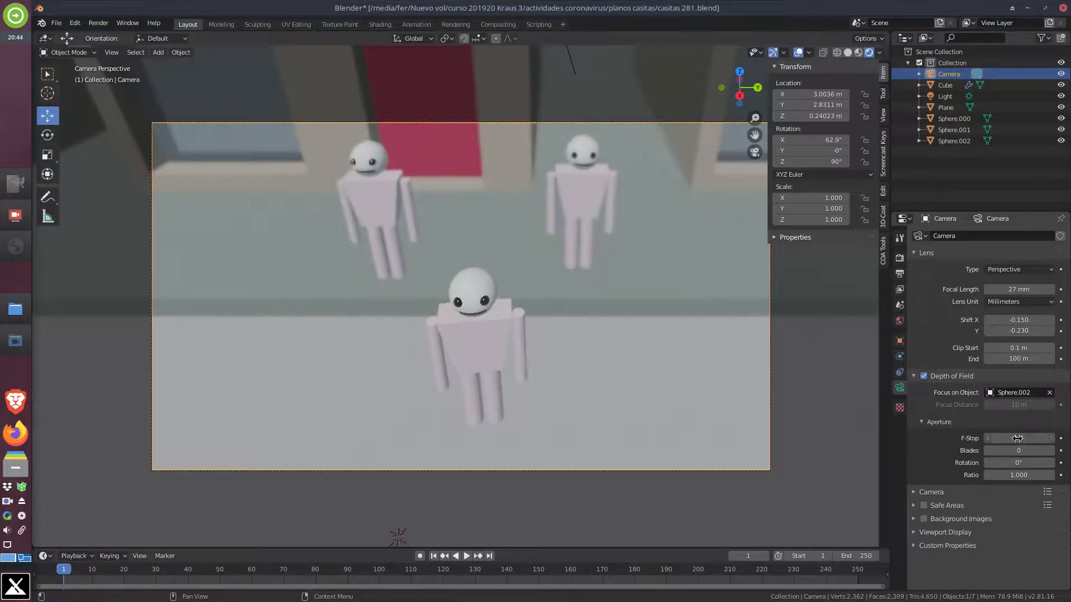
pyautogui.moveTo(1002, 289); pyautogui.dragTo(1043, 289)
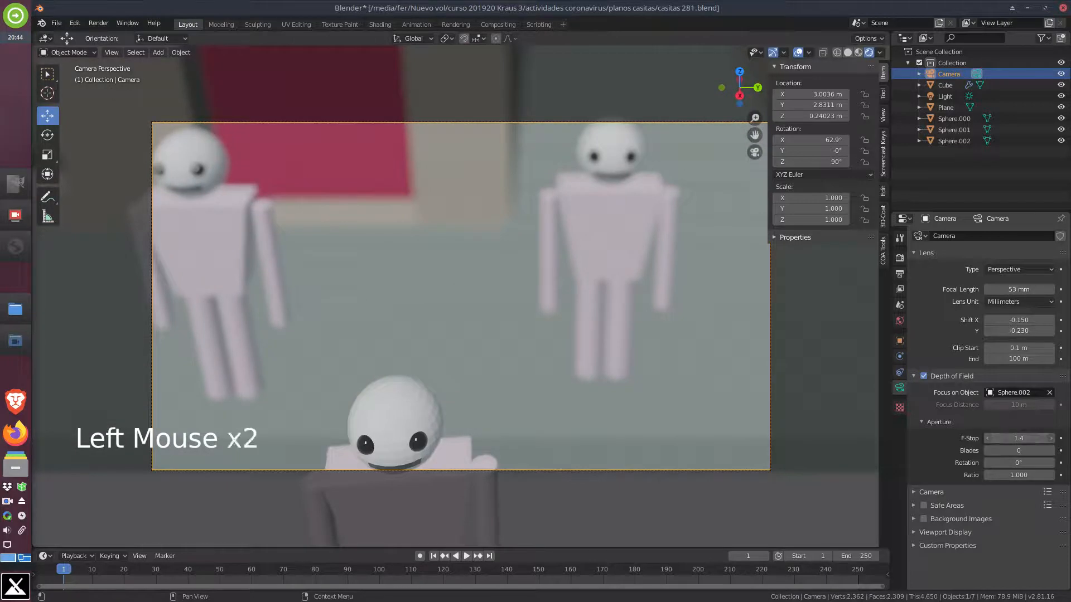
pyautogui.moveTo(1019, 438)
pyautogui.mouseDown()
pyautogui.moveTo(1029, 438)
pyautogui.moveTo(1001, 438)
pyautogui.mouseUp()
# Reframe all three figures with camera X rotation 84.3° and location X 4.1736 m, Y 2.8711 m, Z -0.18977 m
pyautogui.scroll(-3, 610, 334)
pyautogui.scroll(-2, 613, 333)
pyautogui.scroll(2, 621, 330)
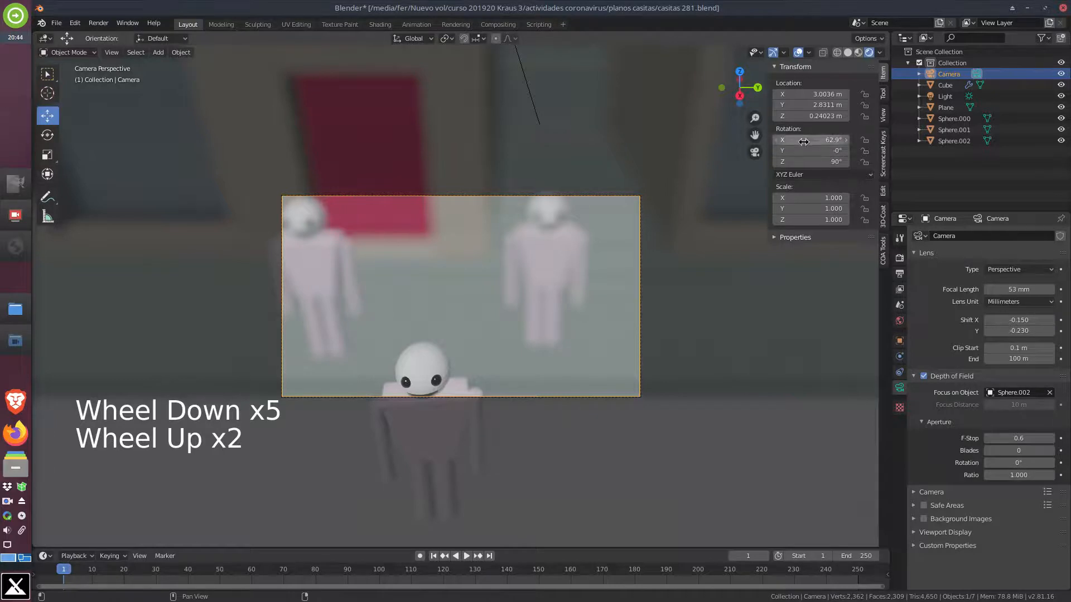
pyautogui.moveTo(817, 140); pyautogui.dragTo(935, 140)
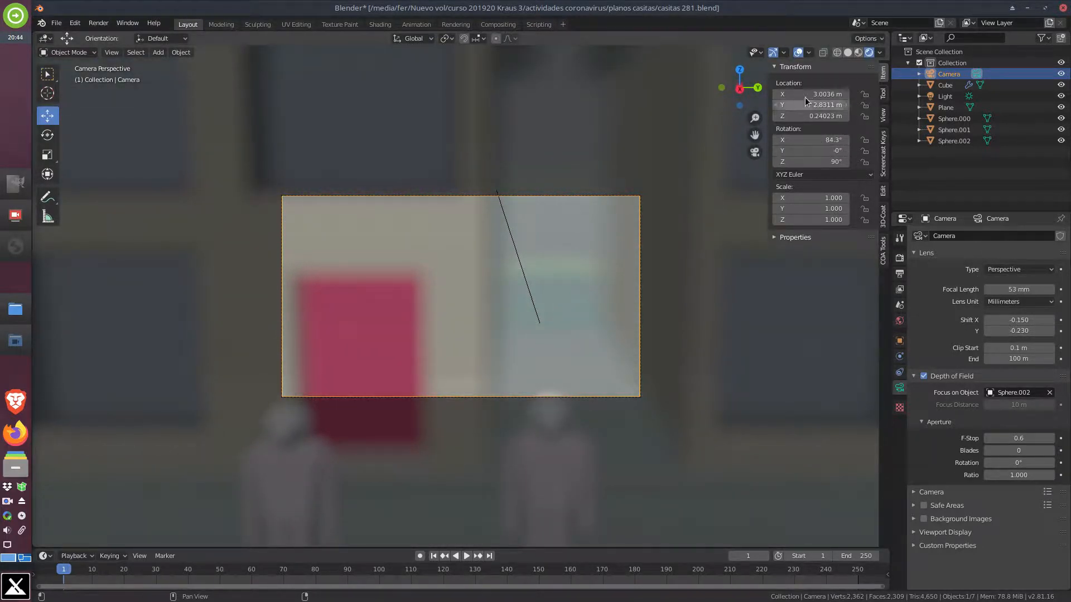
pyautogui.moveTo(802, 115); pyautogui.dragTo(831, 94)
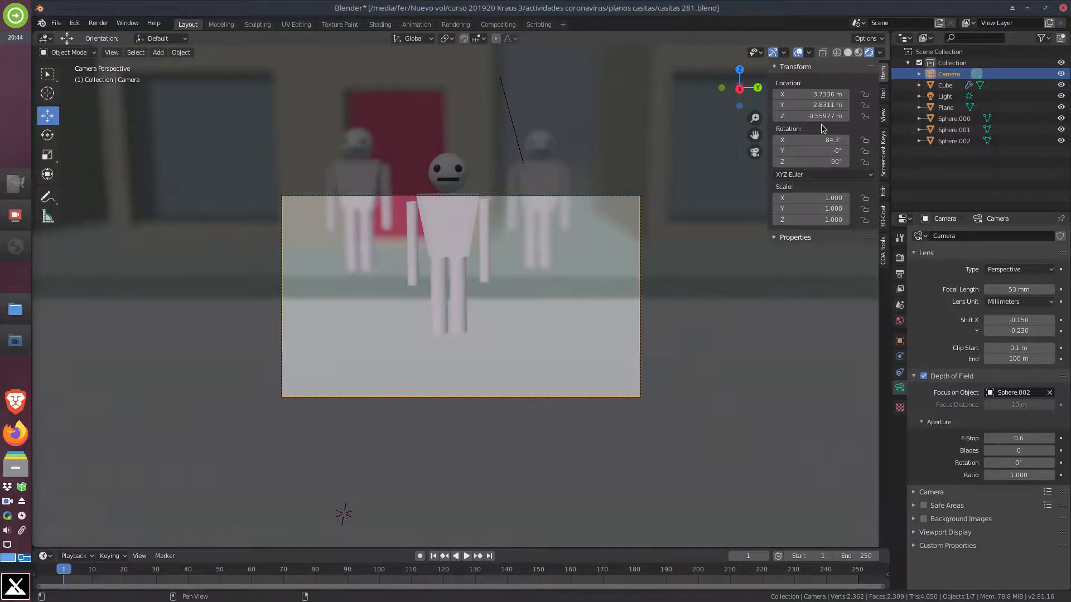
pyautogui.click(809, 94)
pyautogui.moveTo(810, 94); pyautogui.dragTo(809, 115)
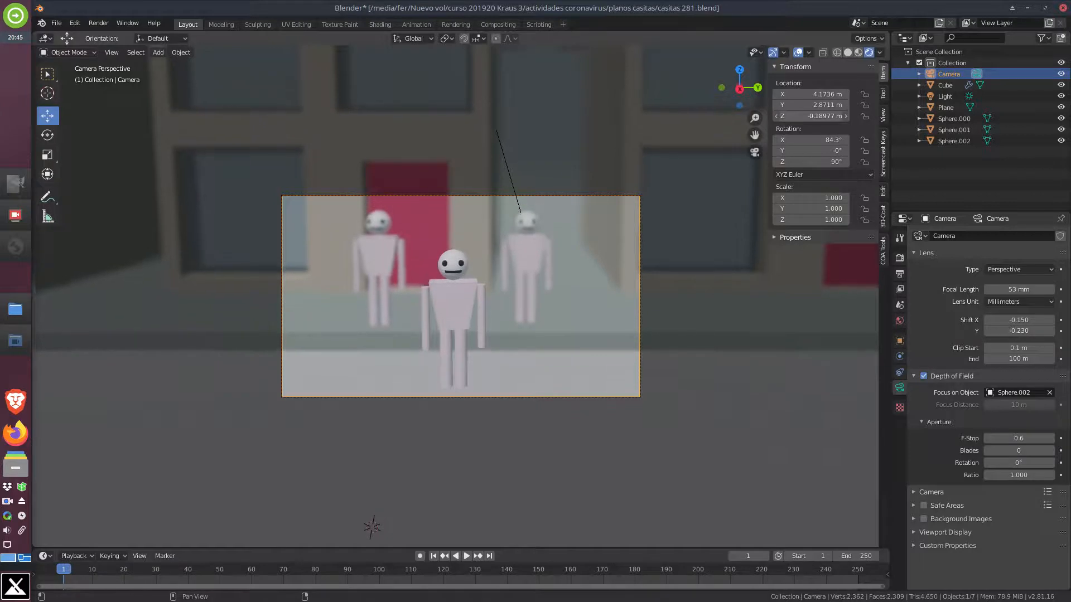
# Try a Dutch-angle tilt of 6.9° on the camera's Y rotation and reset it to 0°
pyautogui.moveTo(798, 150)
pyautogui.mouseDown()
pyautogui.moveTo(829, 150)
pyautogui.moveTo(792, 150)
pyautogui.mouseUp()
pyautogui.click(792, 150)
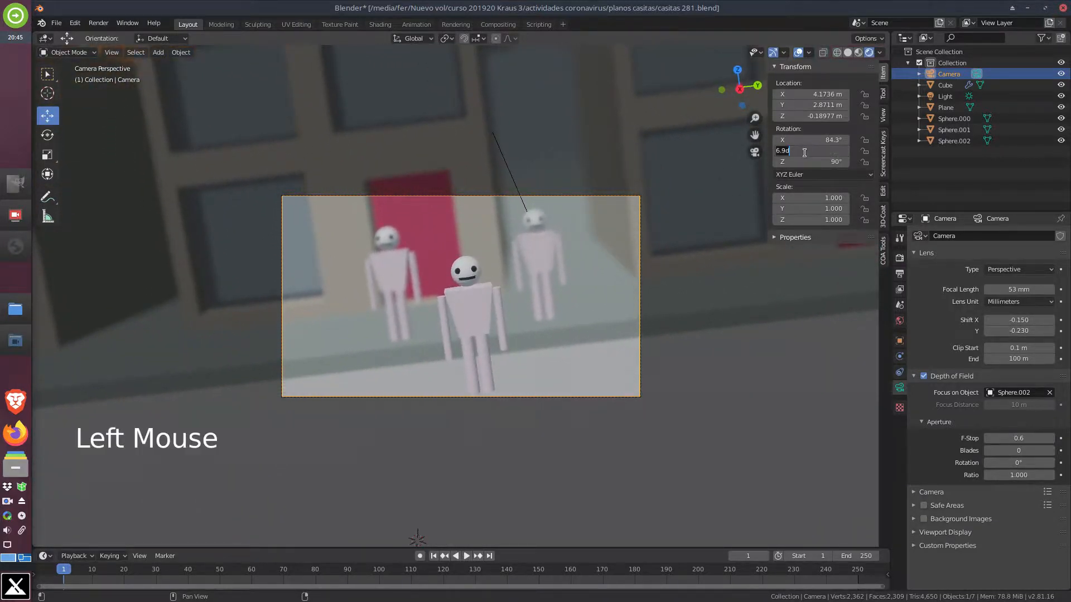
pyautogui.write('0')
pyautogui.press('Return')
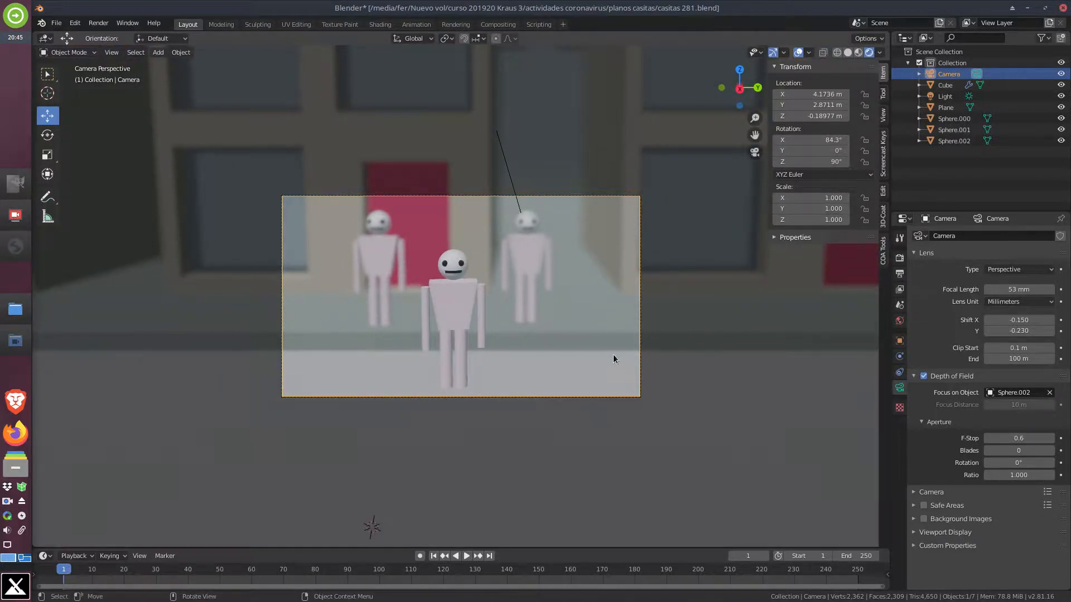
pyautogui.scroll(3, 618, 362)
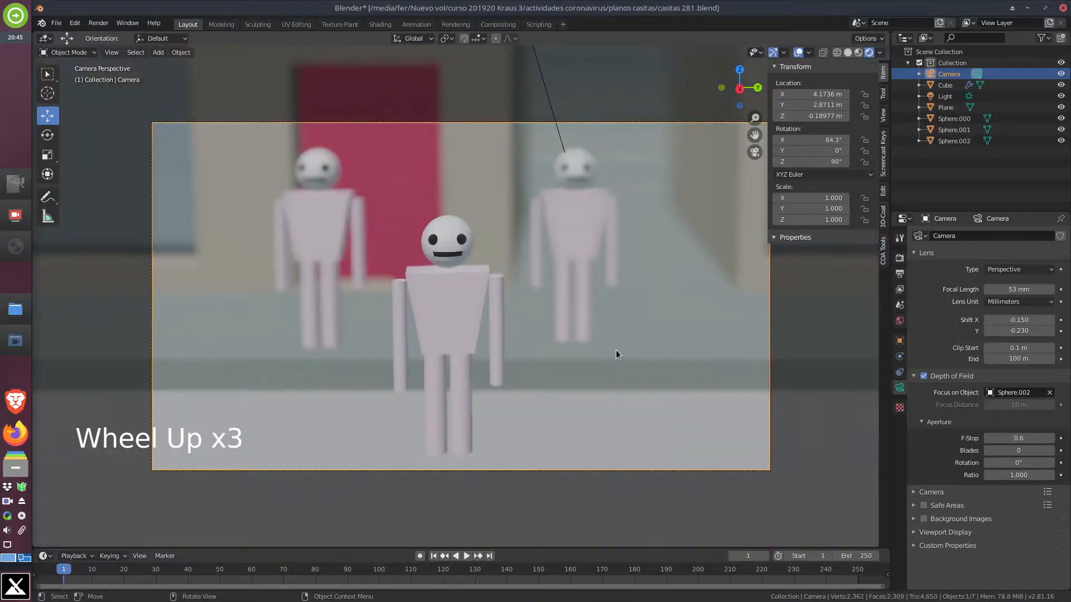